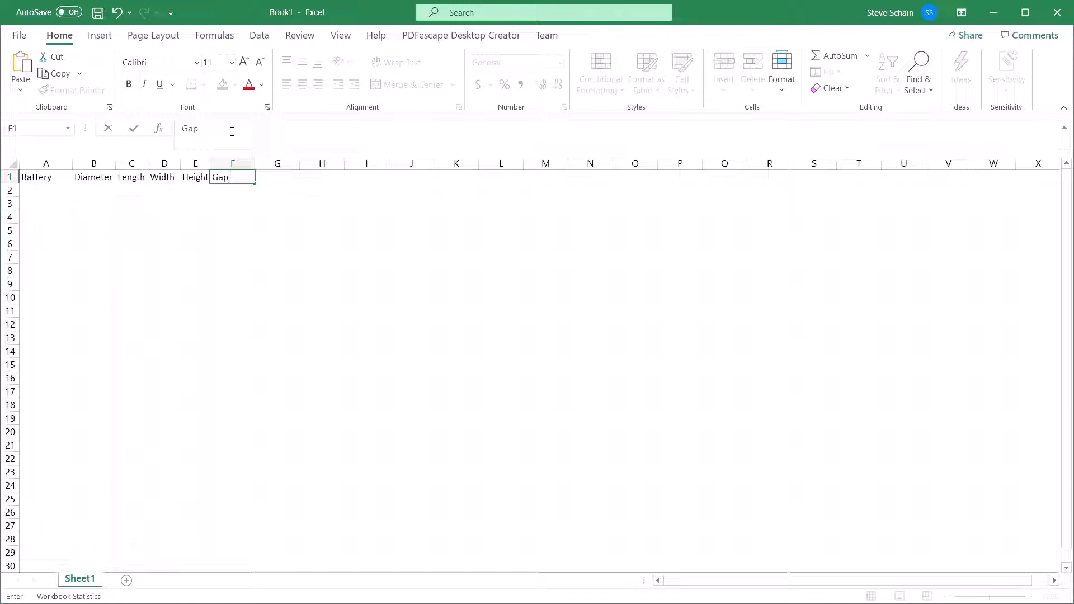
Enter AAA as the first battery in row 2 with a diameter of 10.5mm
left_click(33, 192)
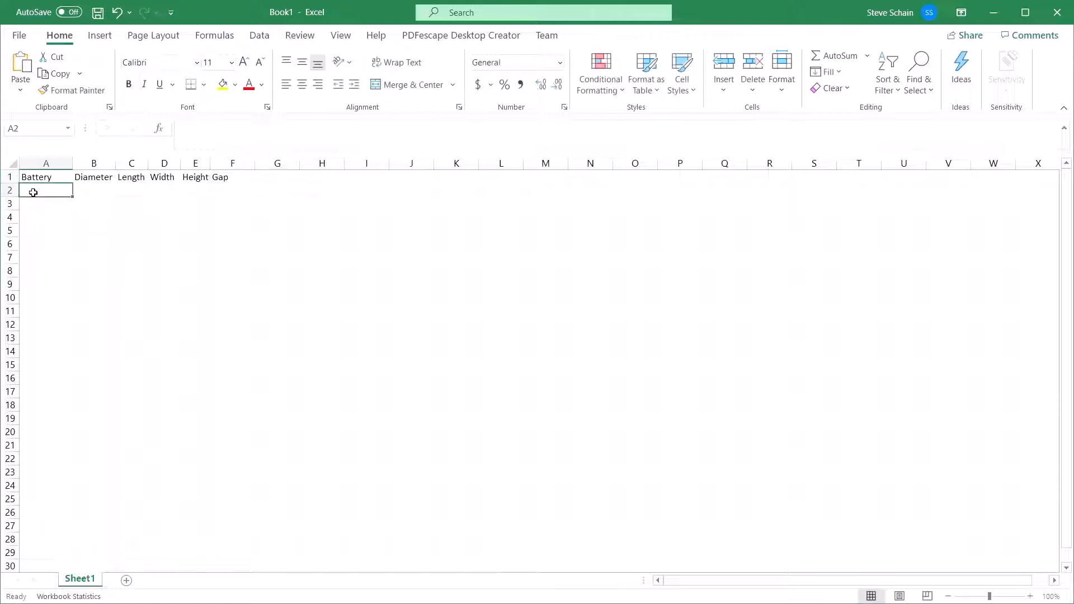
type("AAA")
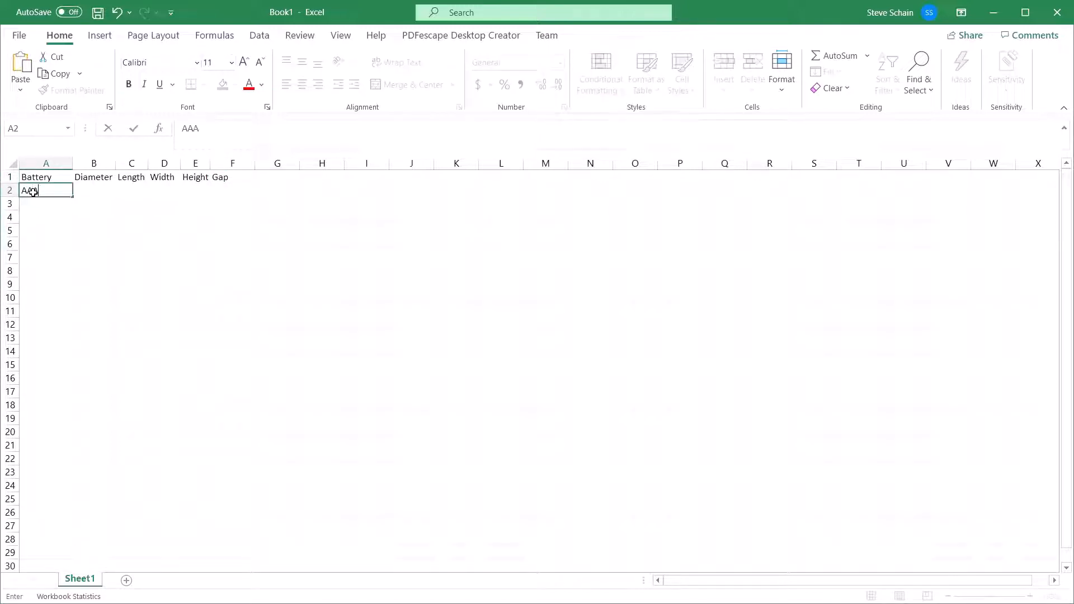
key("Tab")
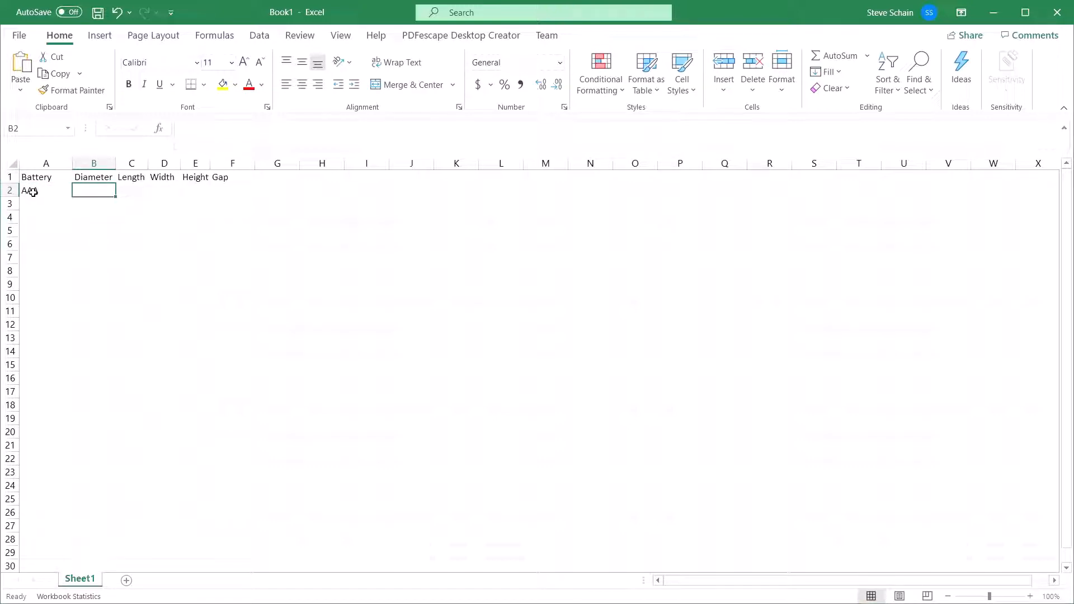
type("10.5mm")
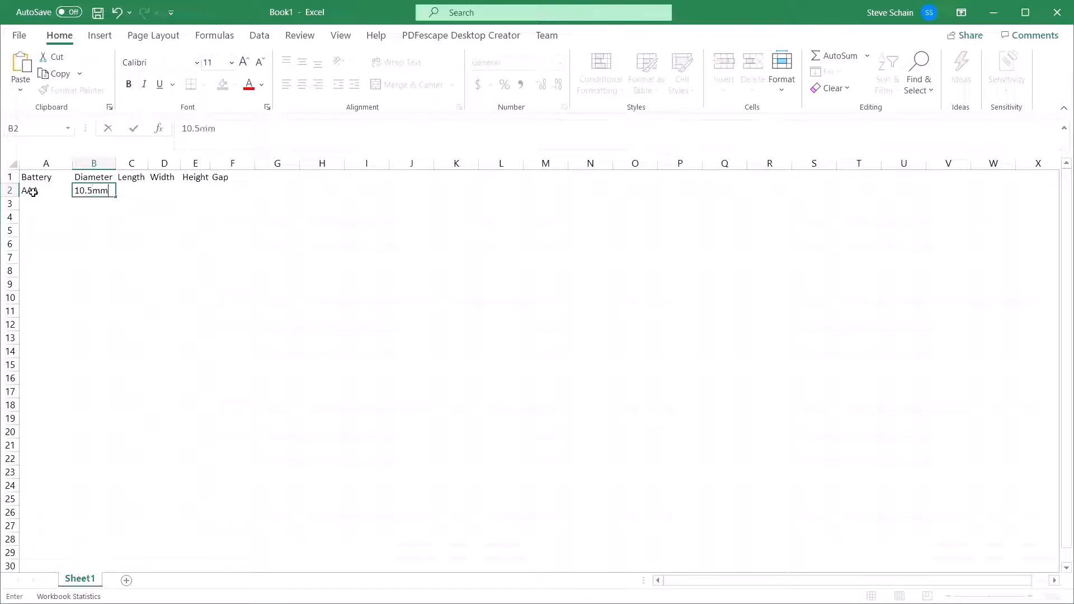
key("Tab")
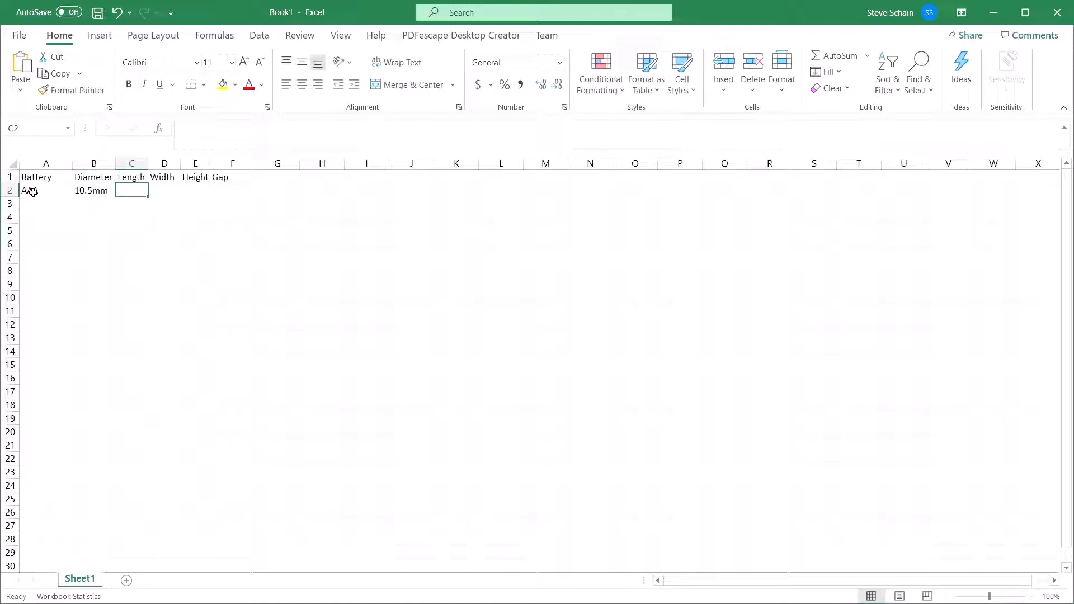
Enter a height of 44.5 and a gap of .8 for the AAA battery, leaving length and width blank
key("Tab")
key("Tab")
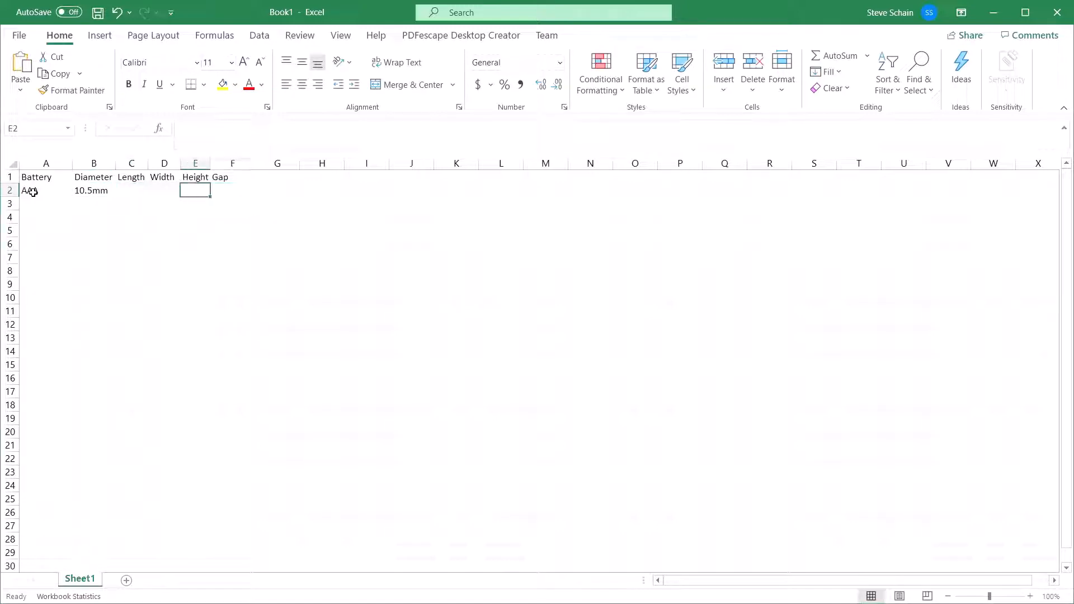
type("55")
key("BackSpace")
key("BackSpace")
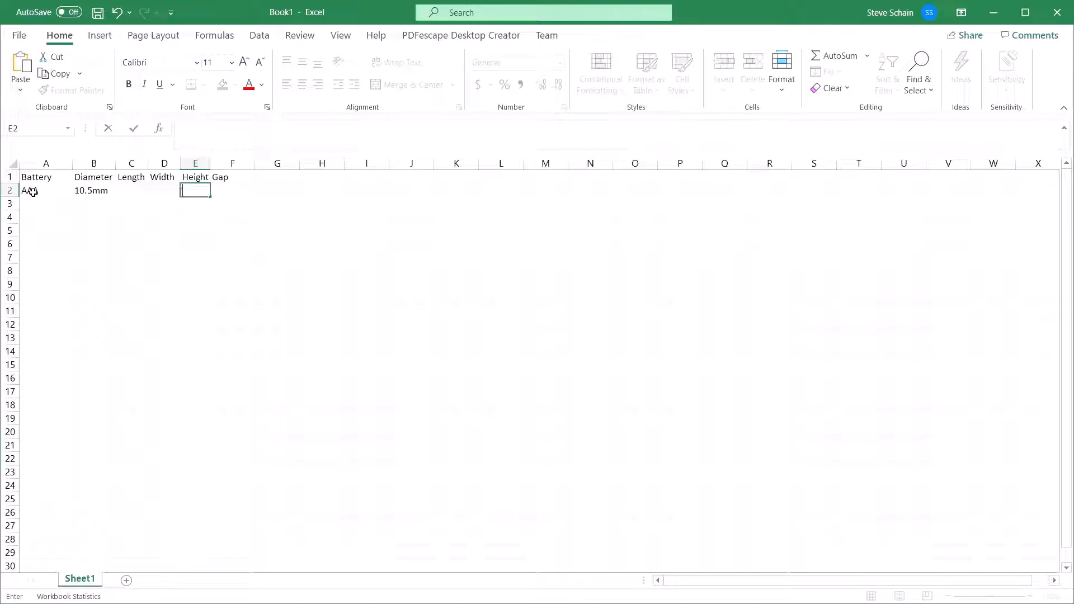
type("44.5")
key("Tab")
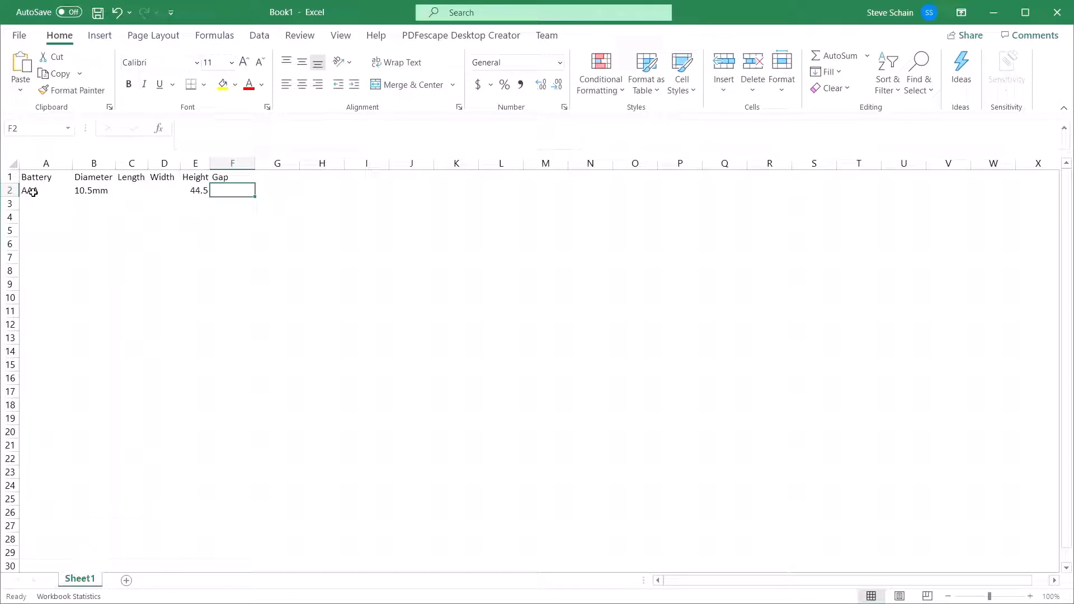
type(".")
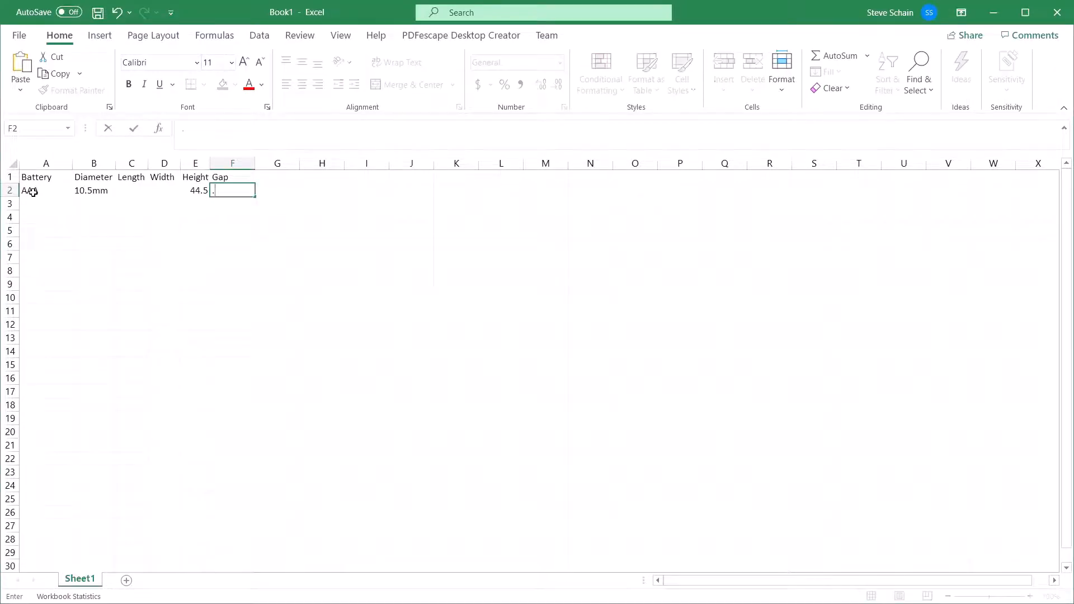
type("8")
key("Return")
Add the AA battery in row 3 with a diameter of 14.5
key("Left")
key("Left")
key("Left")
key("Left")
key("Left")
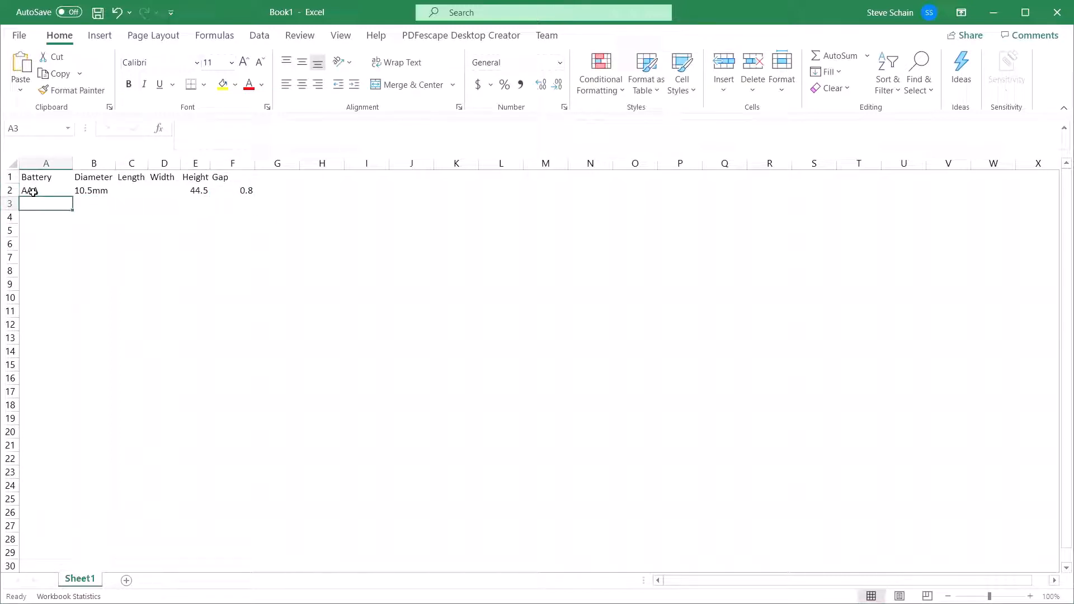
type("AAA")
key("BackSpace")
key("Right")
type("14.5")
Remove the mm suffix from the AAA diameter in B2 so the cell holds just 10.5
left_click(94, 191)
left_click(237, 132)
key("BackSpace")
key("BackSpace")
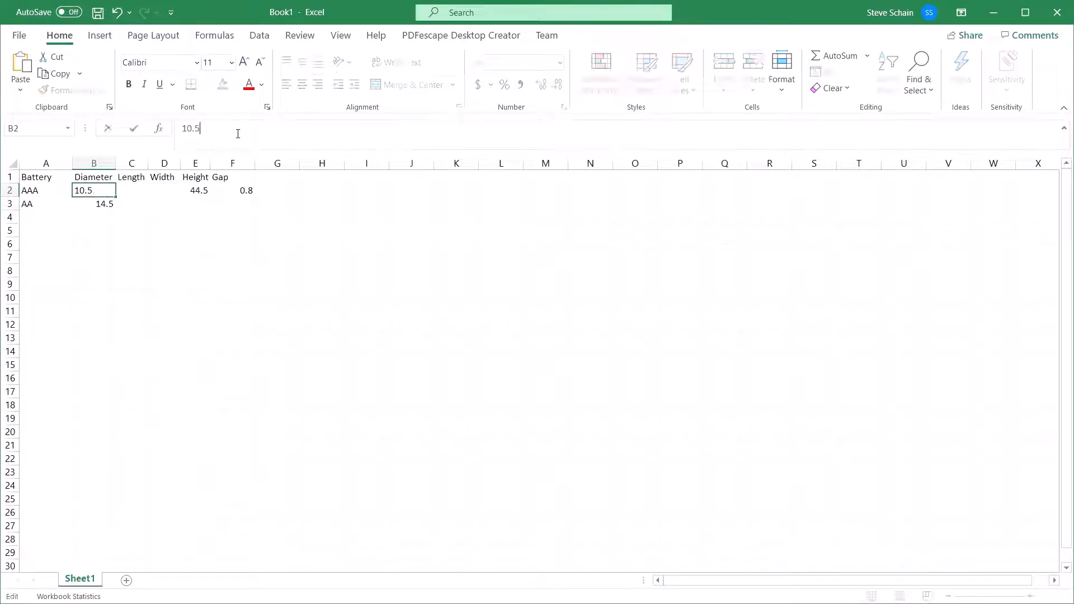
Enter 50.5 as the AA battery's height and try filling the 0.8 gap value down the Gap column
left_click(197, 203)
type("50.5")
key("Right")
left_click(240, 191)
left_click_drag(254, 197, 256, 252)
Add the C battery in row 4 with a diameter of 26.2 and a height of 50.8
left_click(45, 218)
type("C")
key("Right")
type("26.2")
key("Tab")
key("Tab")
key("Tab")
type("50.8")
key("Return")
Add the D battery in row 5 with diameter 34.2 and height 61.5, and label row 6 NineV
type("D\t34.2")
key("Tab")
key("Tab")
key("Tab")
type("61.5 NineV")
Fill in the NineV battery's length as 26.2, depth as 16.2 and height as 48.4
key("Tab")
key("Tab")
type("26.2")
key("Tab")
type("16.2")
key("Tab")
type("48.4")
key("Tab")
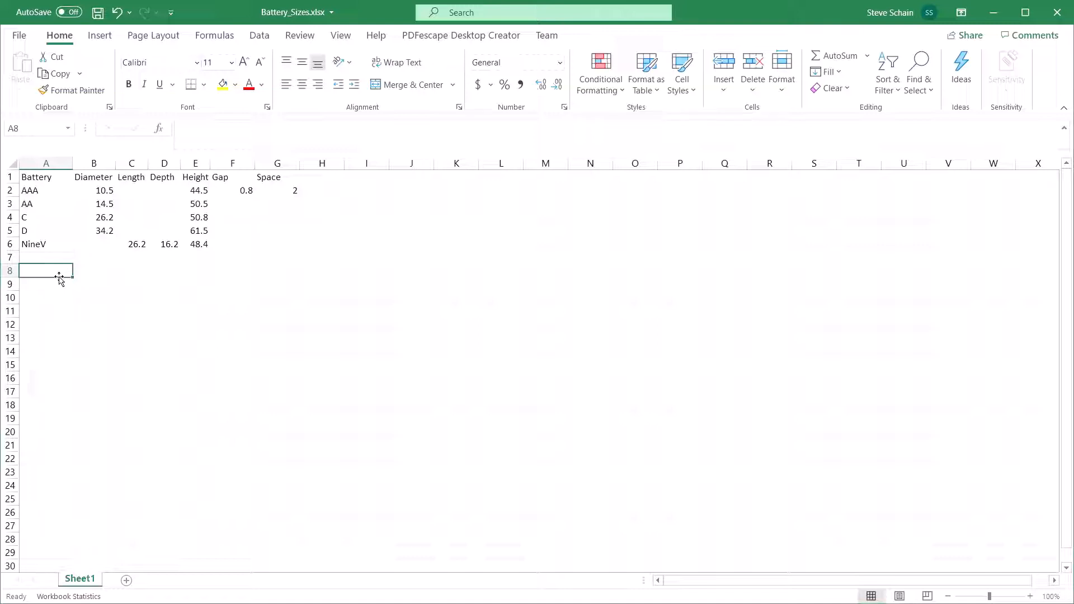
Create a second table in row 8 with the headers Parameter, Value and Unit
type("Para")
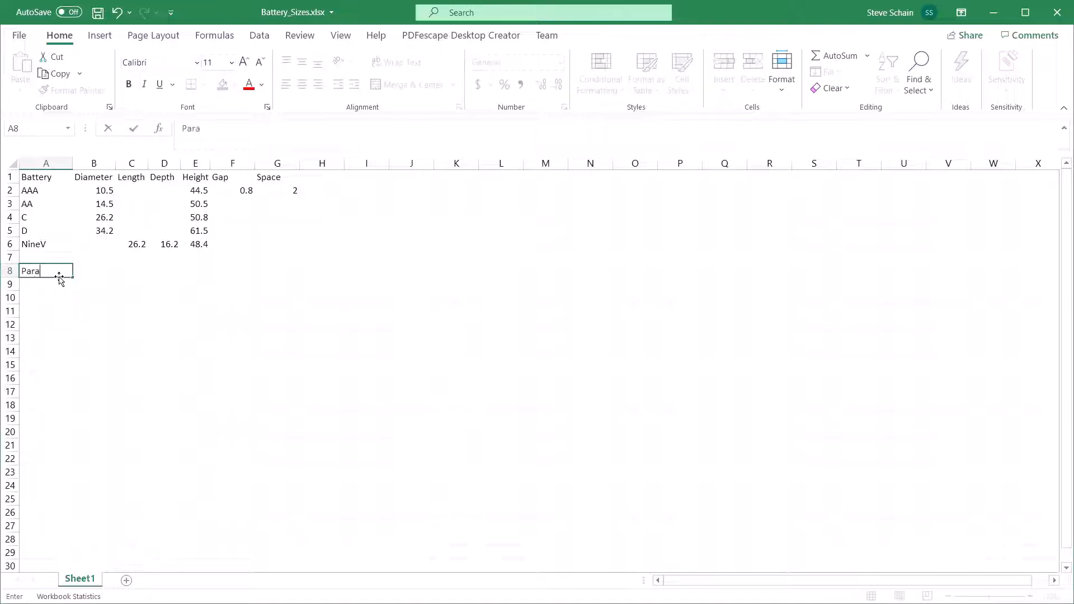
type("meter")
key("Tab")
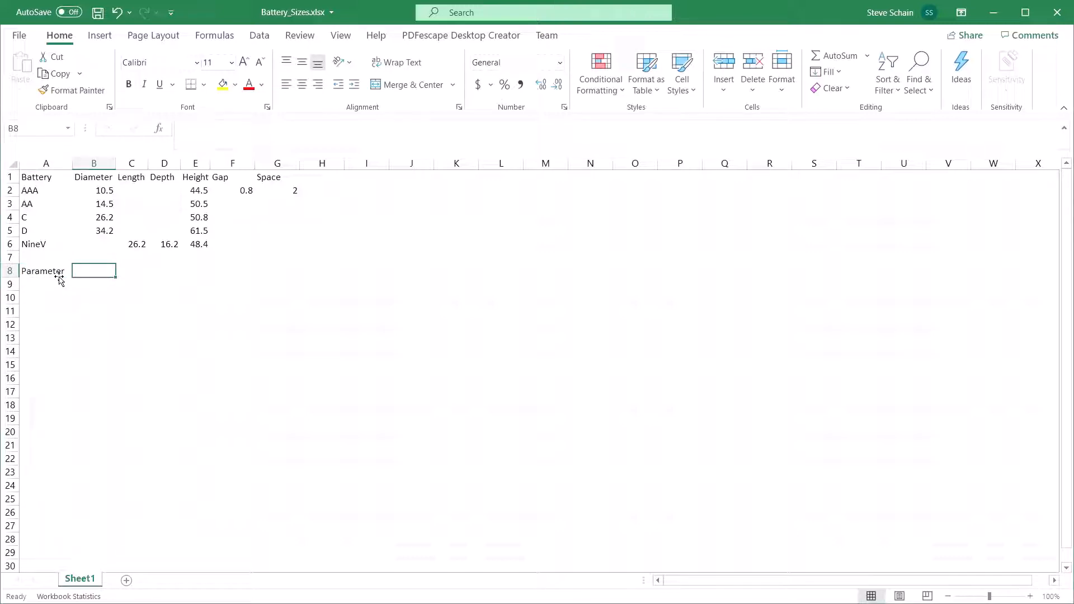
type("Value")
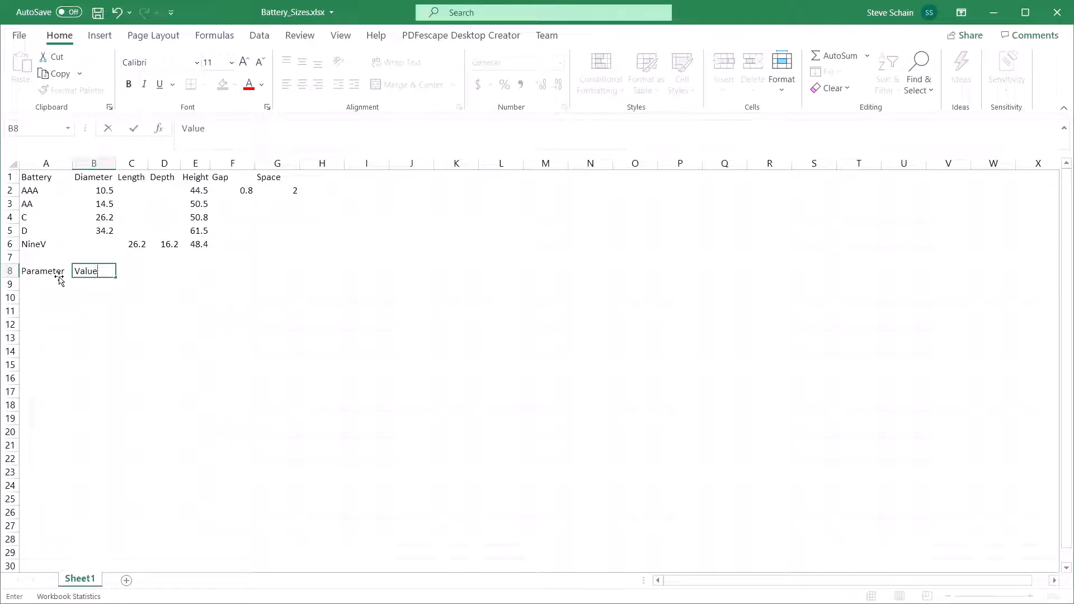
key("Tab")
type("Unit")
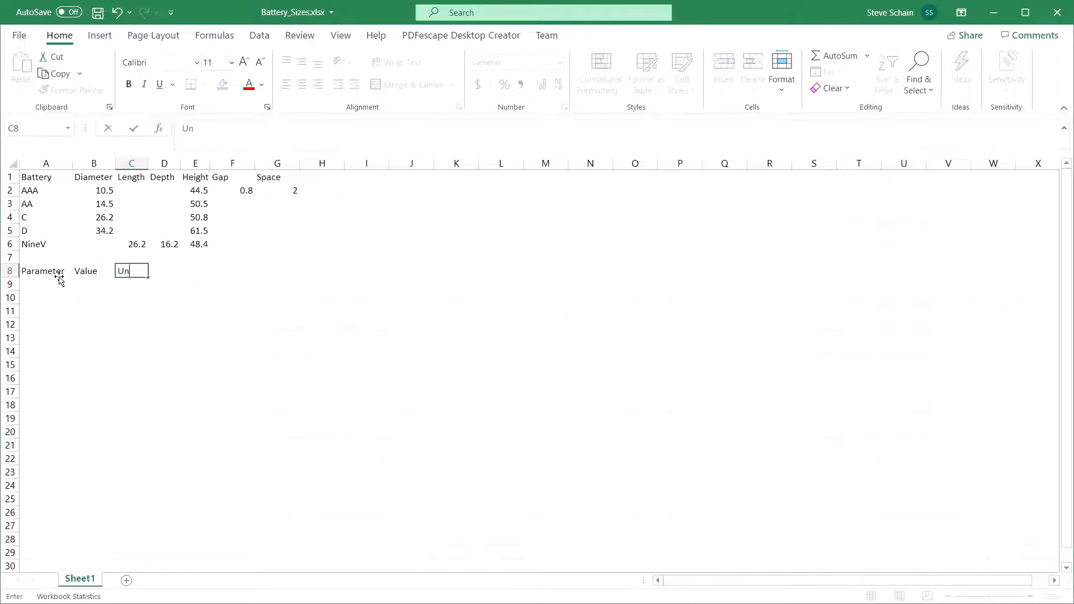
key("Return")
Add an AAA_Diameter parameter in row 9 that references the AAA diameter in B2, and widen column A to fit
key("Left")
key("Left")
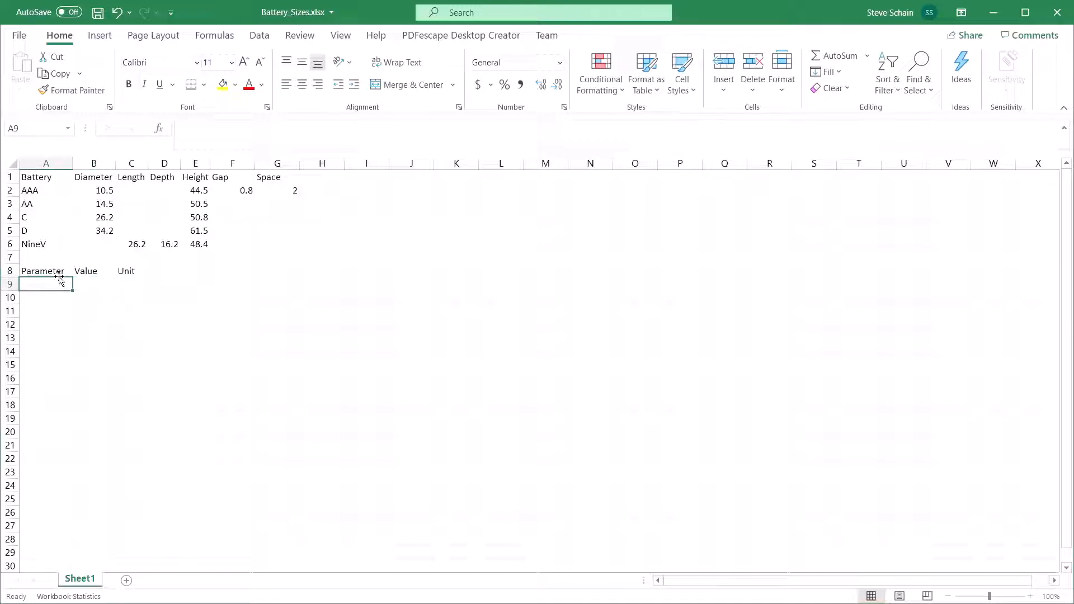
type("AAA")
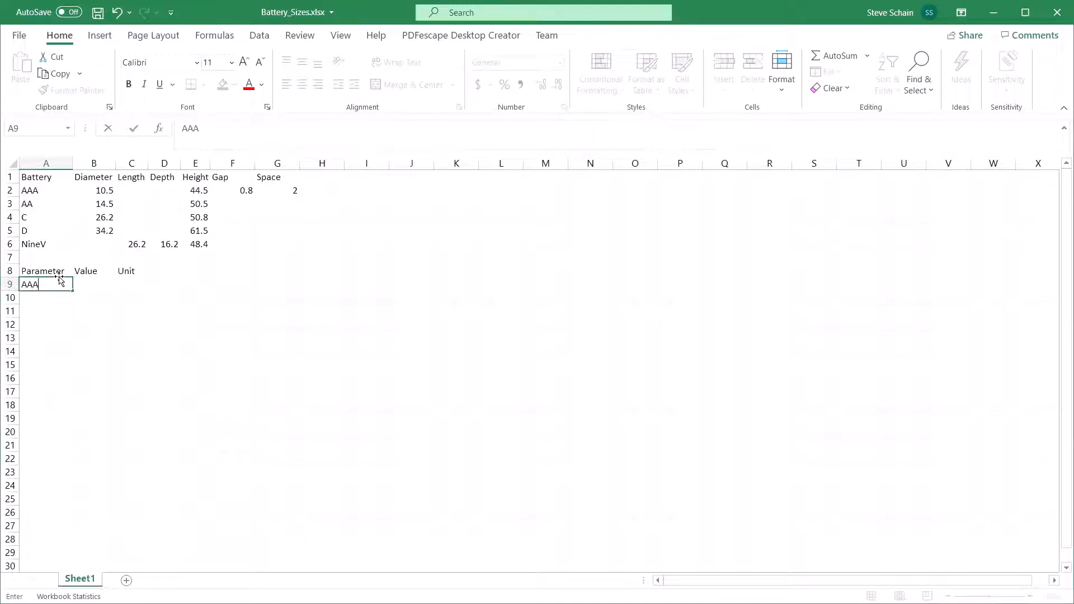
type("_Diameter")
key("Tab")
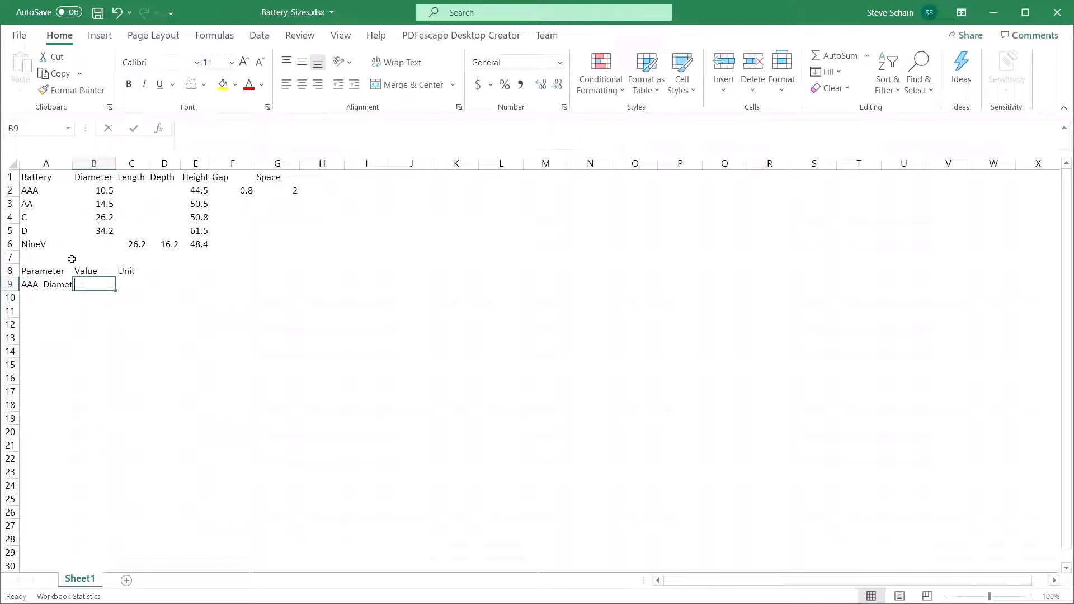
type("=")
left_click(95, 189)
key("Return")
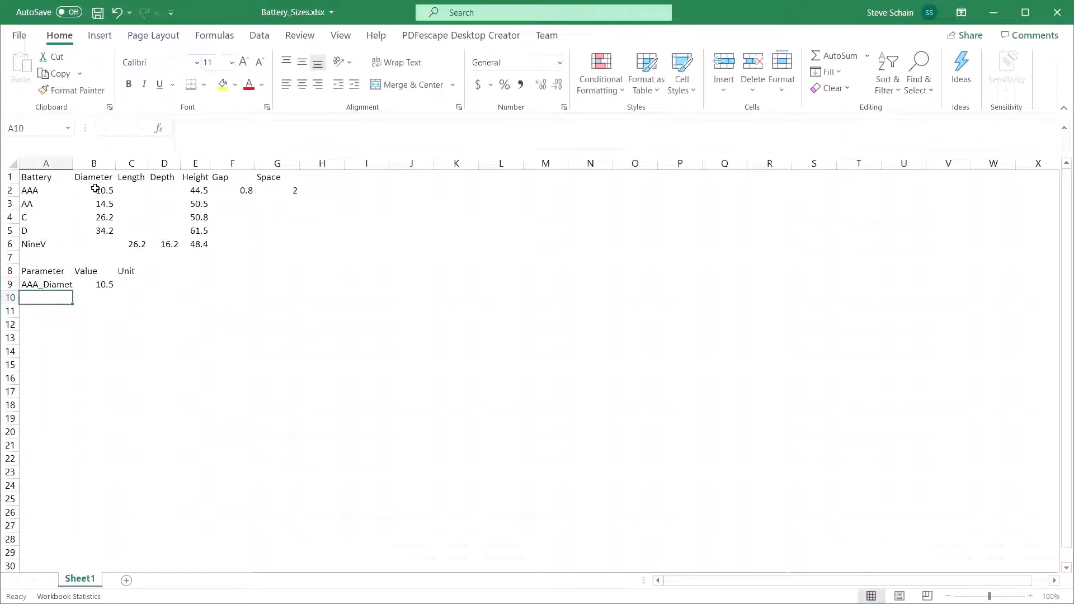
left_click_drag(73, 163, 96, 163)
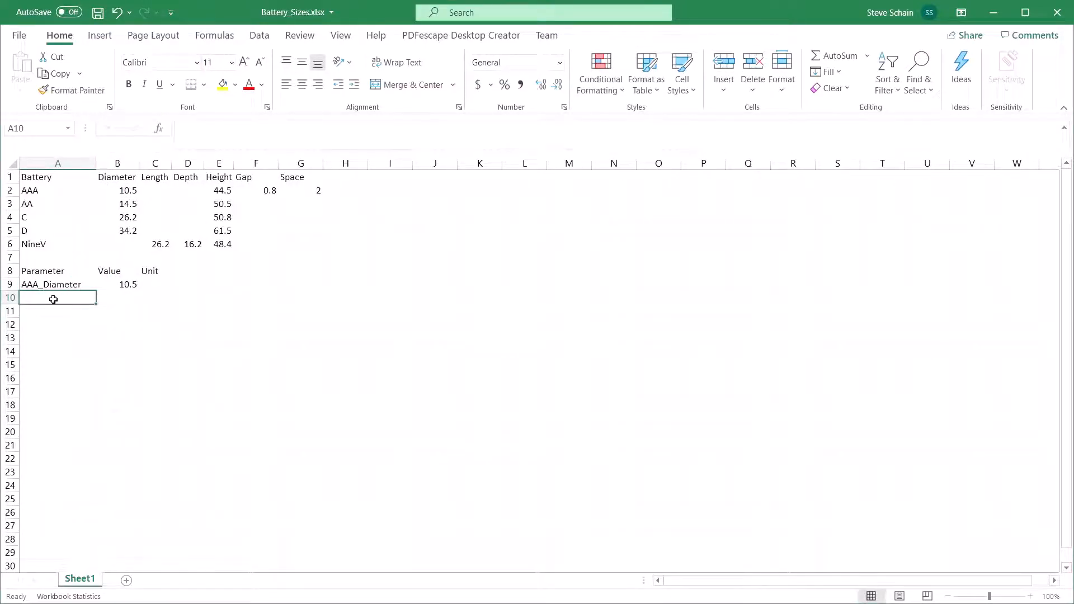
Add an AAA_Height parameter referencing the AAA height in E2, and fill both parameter rows down through row 16
type("AAA_Height")
key("Tab")
type("=")
left_click(225, 191)
key("Return")
left_click_drag(58, 285, 119, 299)
left_click_drag(139, 304, 139, 348)
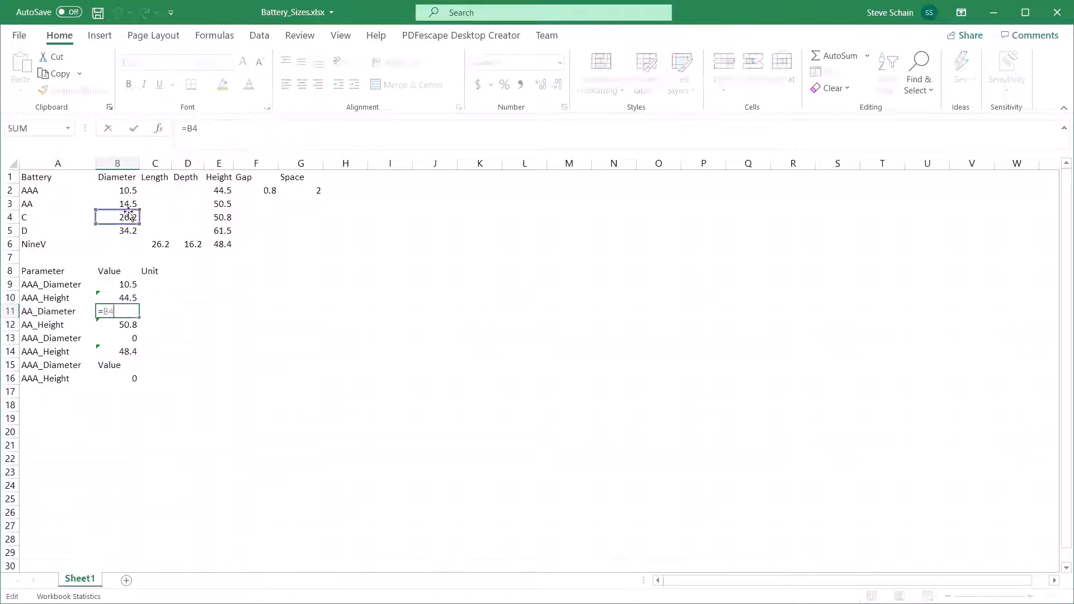
Correct the AA_Diameter and AA_Height formulas to reference the AA battery's sizes in B3 and E3
left_click_drag(129, 211, 129, 203)
key("Return")
double_click(124, 325)
left_click_drag(216, 211, 216, 205)
key("Return")
Relabel the copied parameters in rows 13 and 14 as C_Diameter and C_Height
double_click(37, 338)
left_click_drag(37, 338, 22, 339)
type("C")
key("Return")
Relabel rows 15 and 16 as D_Diameter and D_Height and point their formulas to the D battery's diameter and height
type("D")
key("Tab")
left_click_drag(129, 264, 128, 225)
left_click_drag(38, 378, 22, 379)
type("D")
left_click_drag(220, 277, 221, 237)
key("Return")
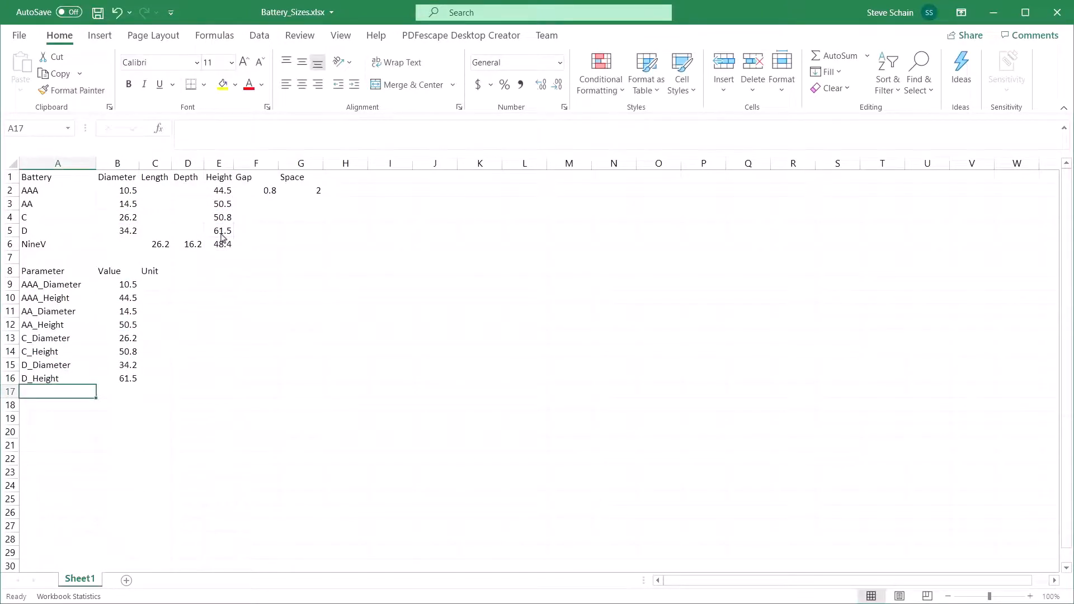
Add the parameter names NineV_Length, NineV_Width and NineV_Depth in A17 to A19
type("NineV_Length")
key("Return")
left_click_drag(96, 398, 96, 422)
double_click(62, 406)
type("Width")
double_click(63, 420)
type("Depth")
Link the three NineV parameter values to the NineV battery's sizes in C6, D6 and E6
key("Tab")
key("Up")
key("Up")
type("=")
left_click(159, 243)
left_click(218, 243)
Add Gap and Space parameters in rows 20 and 21, referencing the values in F2 and G2
type("Gap")
left_click(273, 189)
type("Space")
left_click(306, 189)
key("Return")
Add the quantity parameter names Num_AAA, Num_AA, Num_C, Num_D and Num_NineV in A22 to A26
type("N")
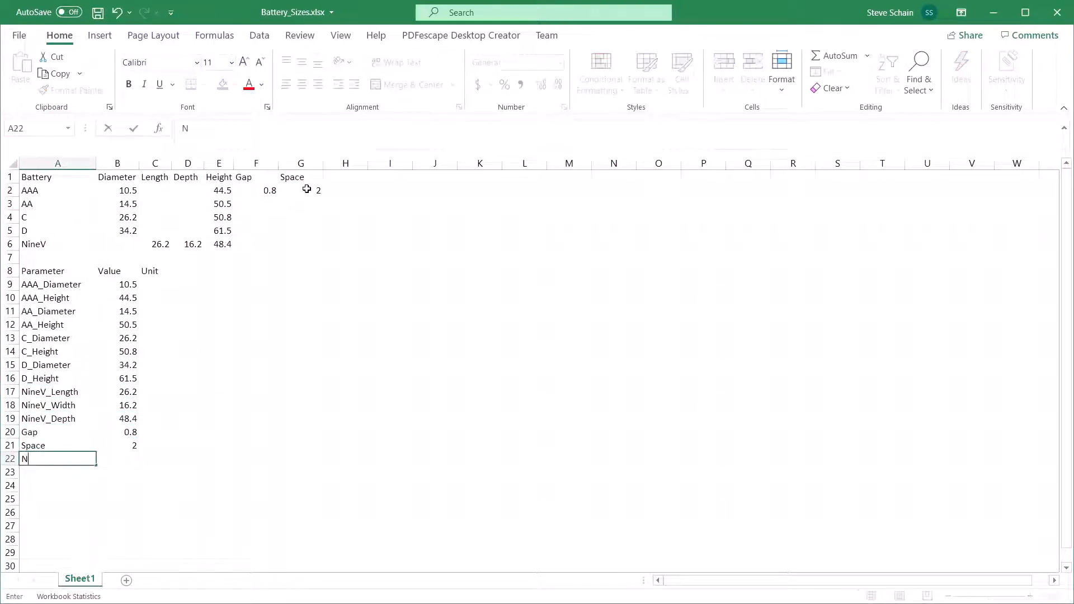
type("um_AAA")
key("Return")
type("Num_AAA")
key("BackSpace")
key("Return")
type("Num_C")
key("Return")
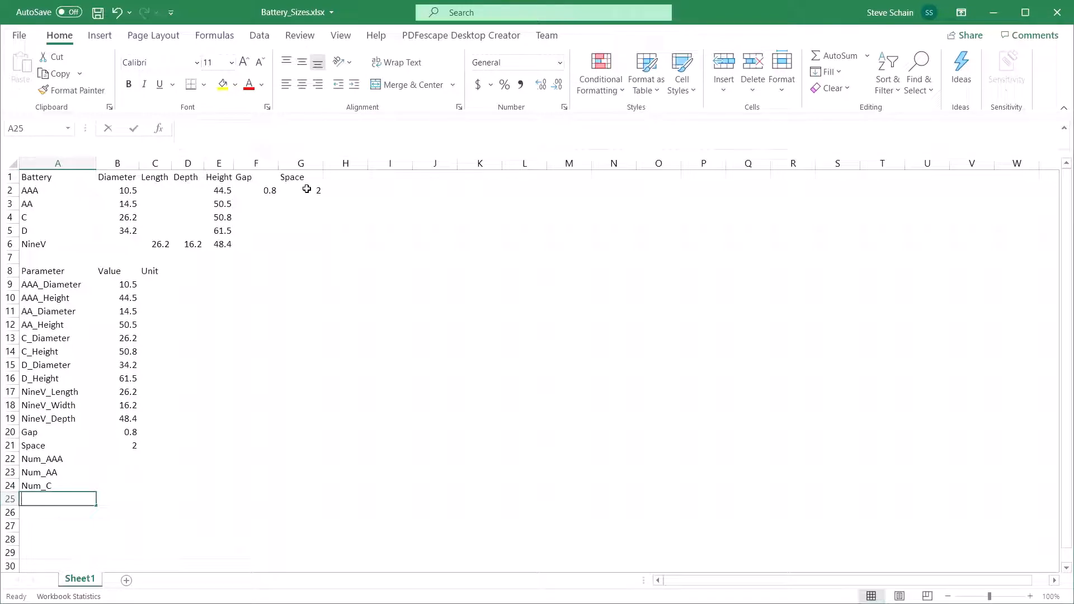
type("Num_D")
key("Return")
type("Num_NineV")
Enter the battery quantities: 2 for AAA, 2 for AA, 1 for C, 2 for D and 1 for NineV
left_click(112, 460)
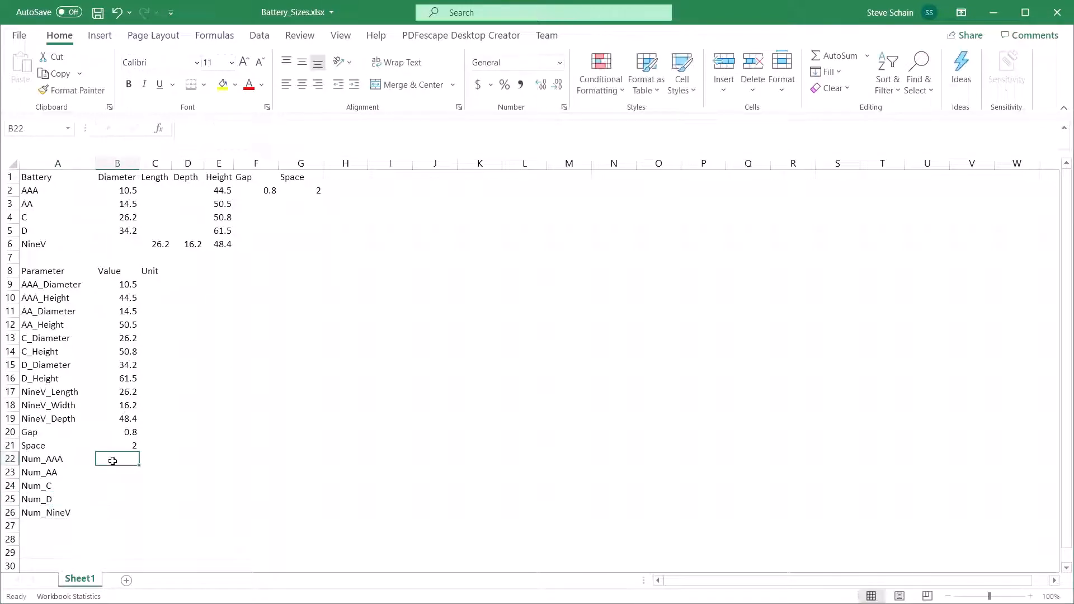
type("2")
key("Return")
type("2")
key("Return")
type("2")
key("Return")
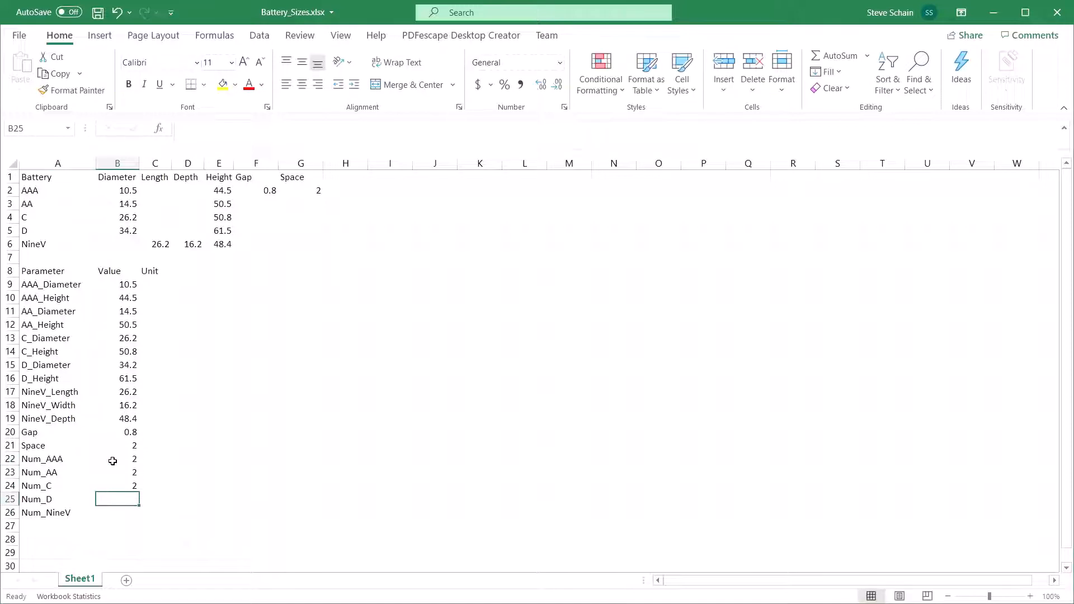
key("Up")
type("1")
key("Return")
type("2")
key("Return")
type("1")
key("Return")
Enter mm as the unit of AAA_Diameter and fill it down through the Space parameter in row 21
left_click(161, 286)
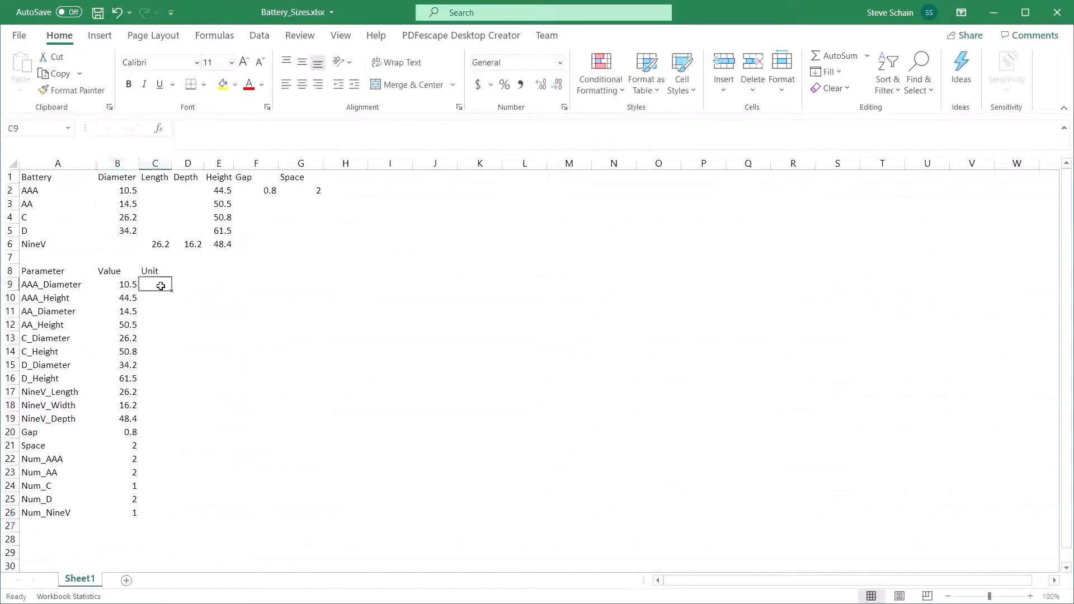
type("mm")
key("Return")
left_click(168, 289)
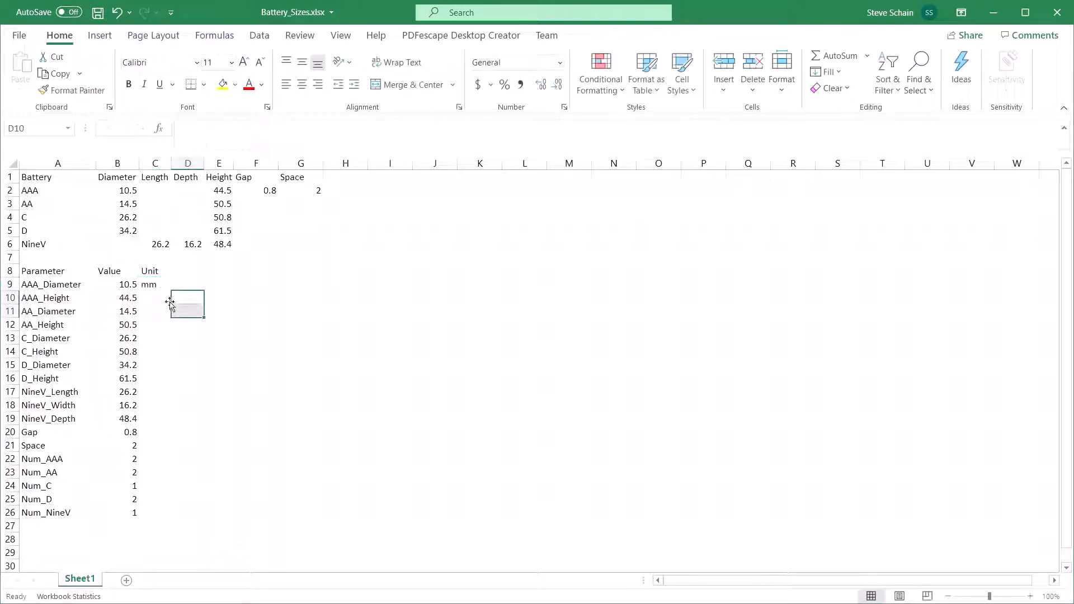
left_click_drag(170, 291, 151, 452)
Enter ul as the unit of Num_AAA and fill it down through Num_NineV
left_click(155, 457)
type("ul")
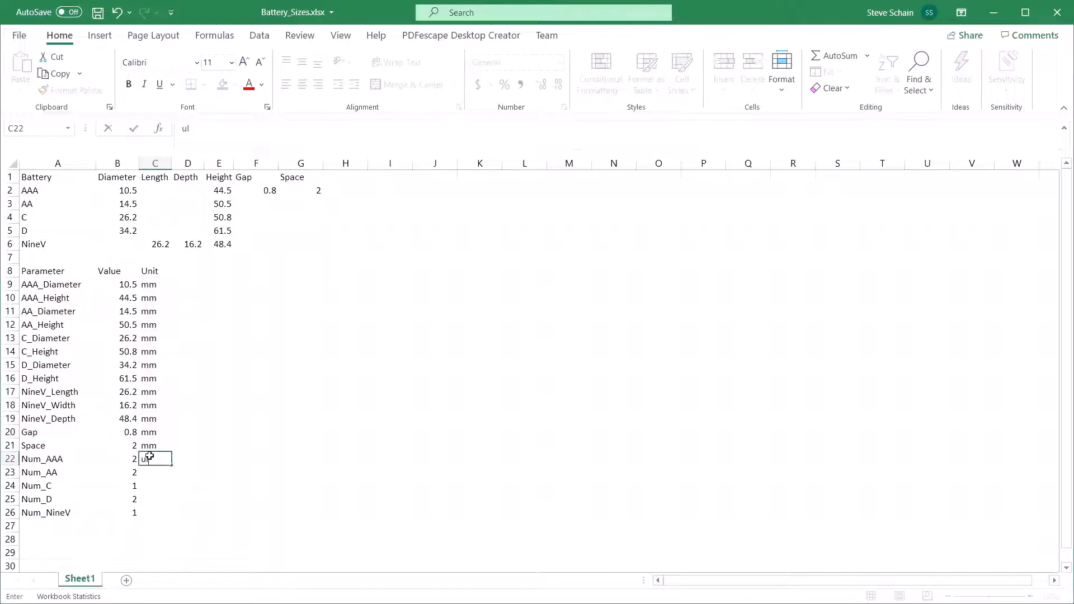
left_click(172, 467)
left_click(166, 462)
left_click_drag(171, 465, 154, 515)
Add a Batt_Total parameter in row 27 that sums the battery quantities in B22 to B26
left_click(79, 528)
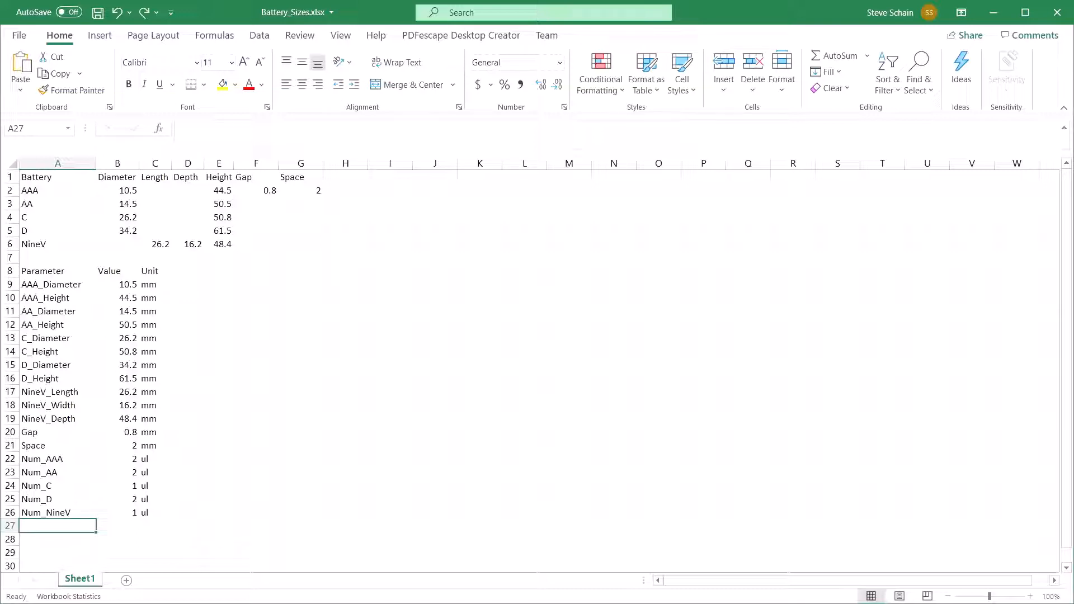
type("B")
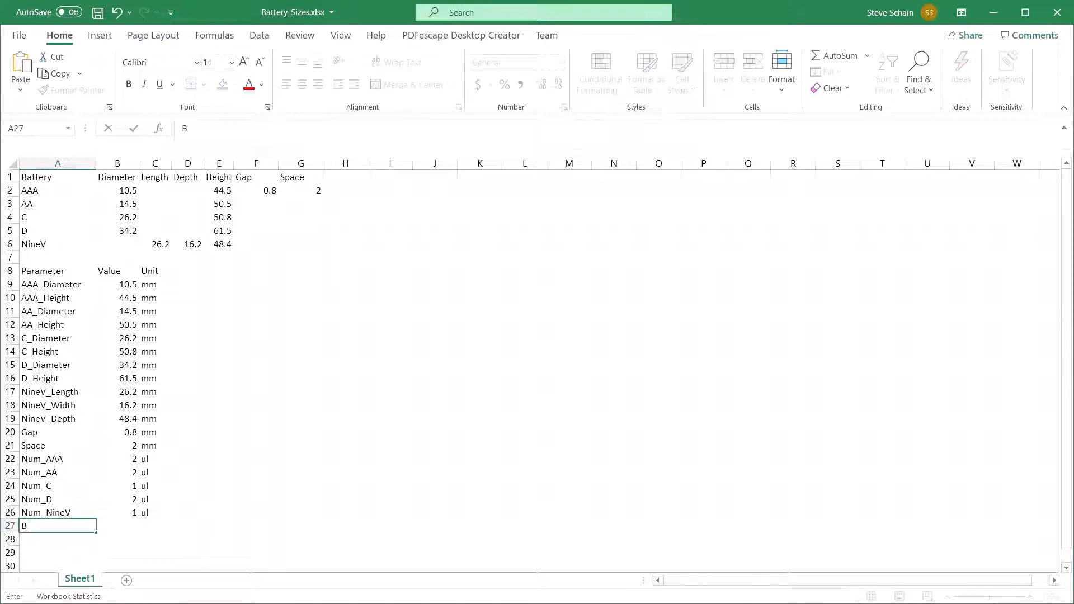
type("att_Total")
key("Tab")
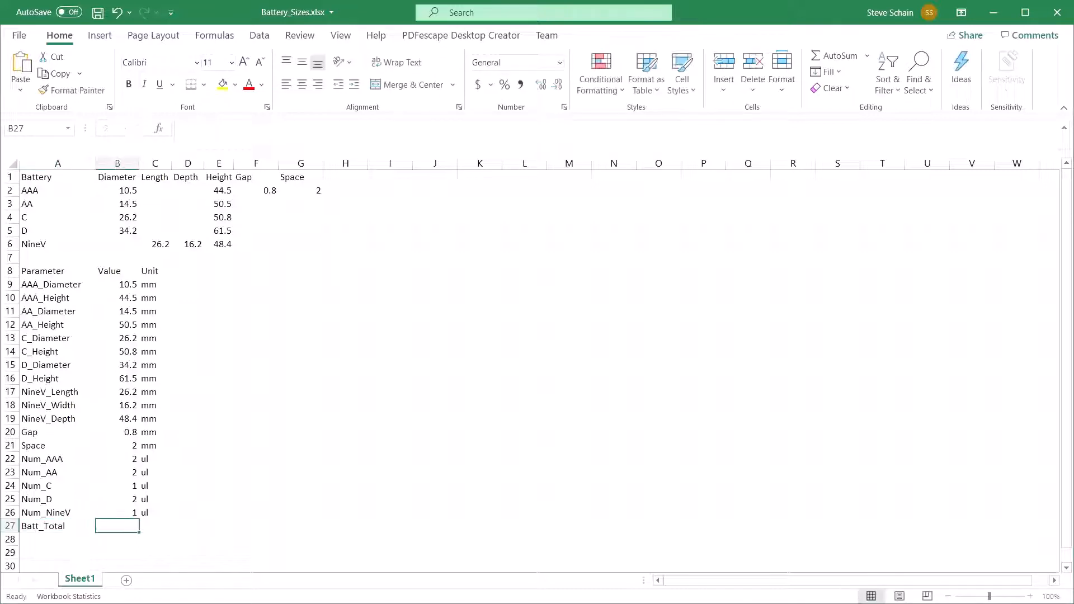
type("=SUM(")
left_click_drag(124, 454, 119, 512)
type(")")
key("Return")
Set the unit of Batt_Total to ul
left_click(149, 527)
type("ul")
key("Return")
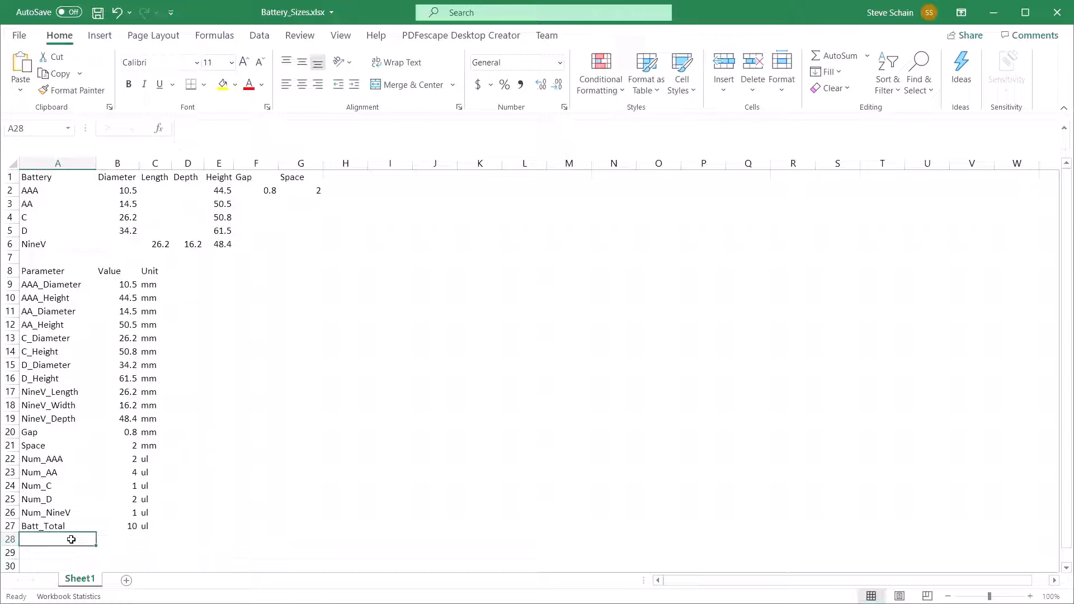
Add an AA_Qty parameter in row 28 with the value 15 and the unit ul
type("AA_Qty")
key("Tab")
type("15")
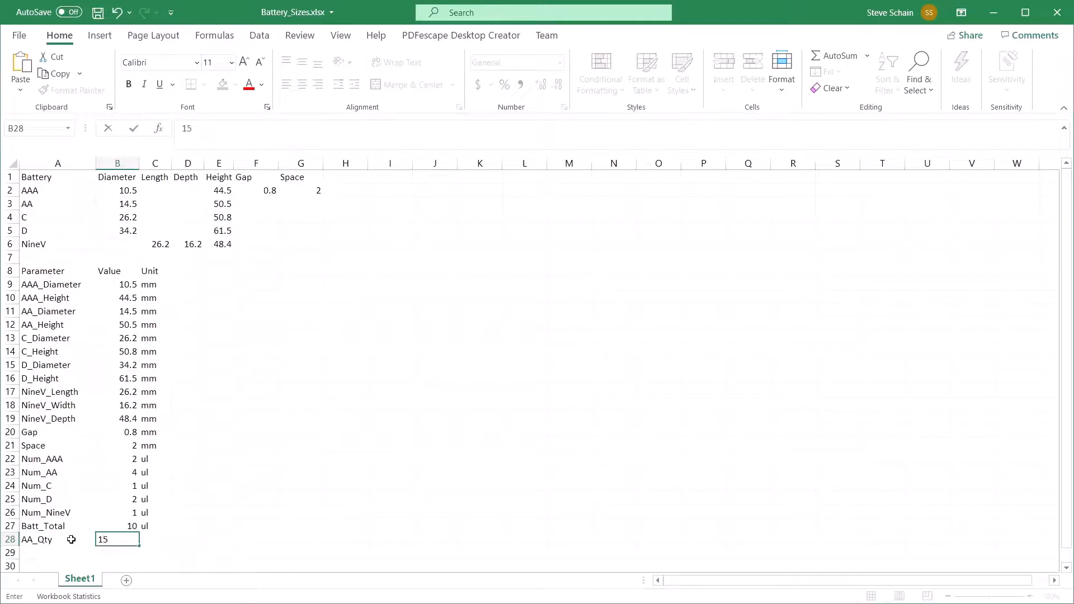
key("Tab")
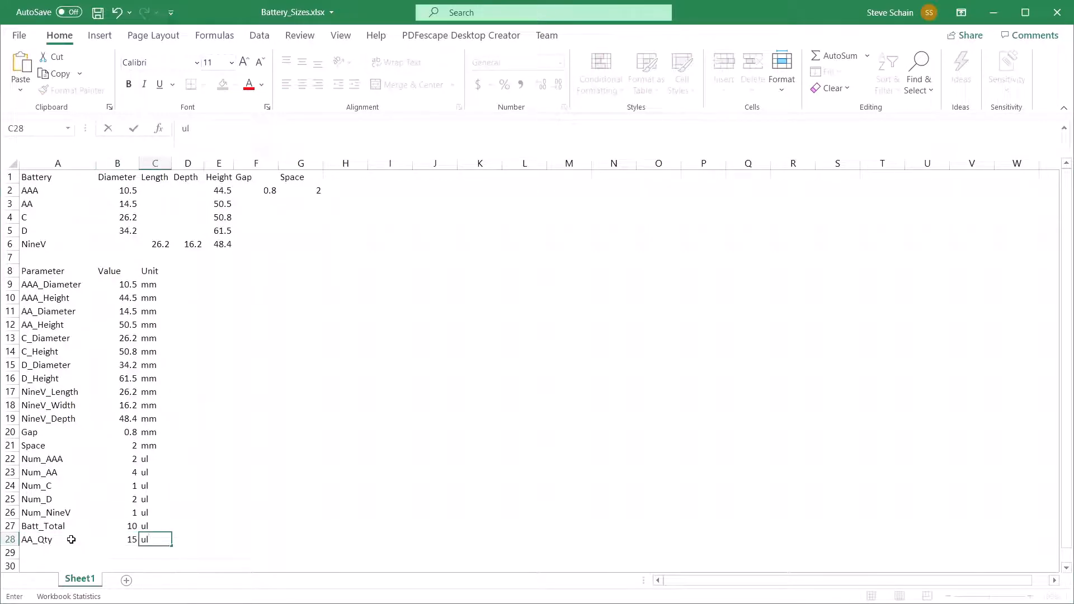
key("Return")
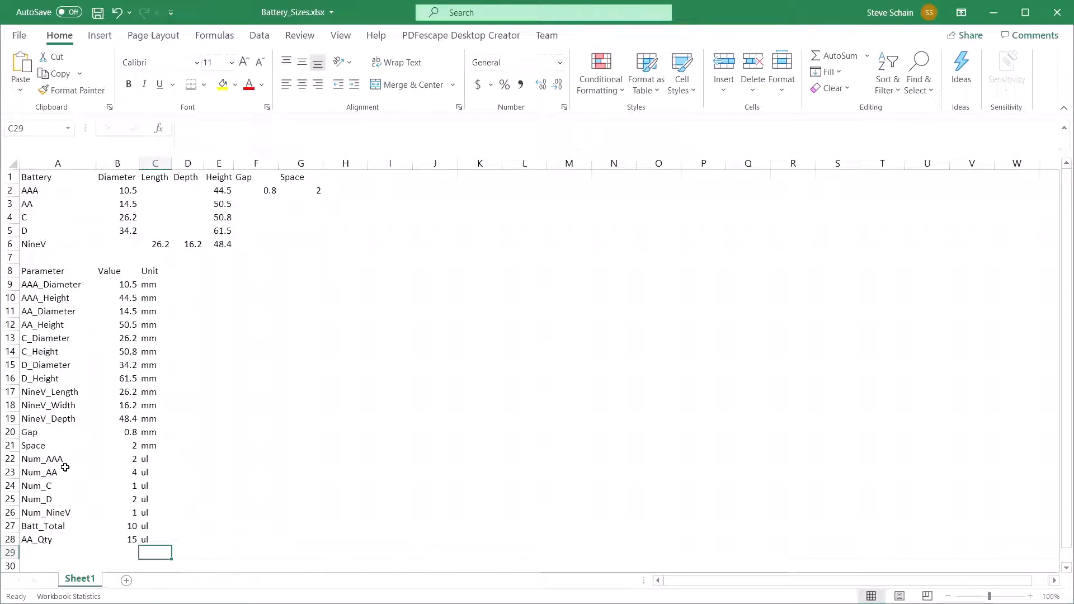
Add a Box_Width parameter name in A29 with mm as its unit
scroll(64, 467, "down", 1)
left_click(53, 511)
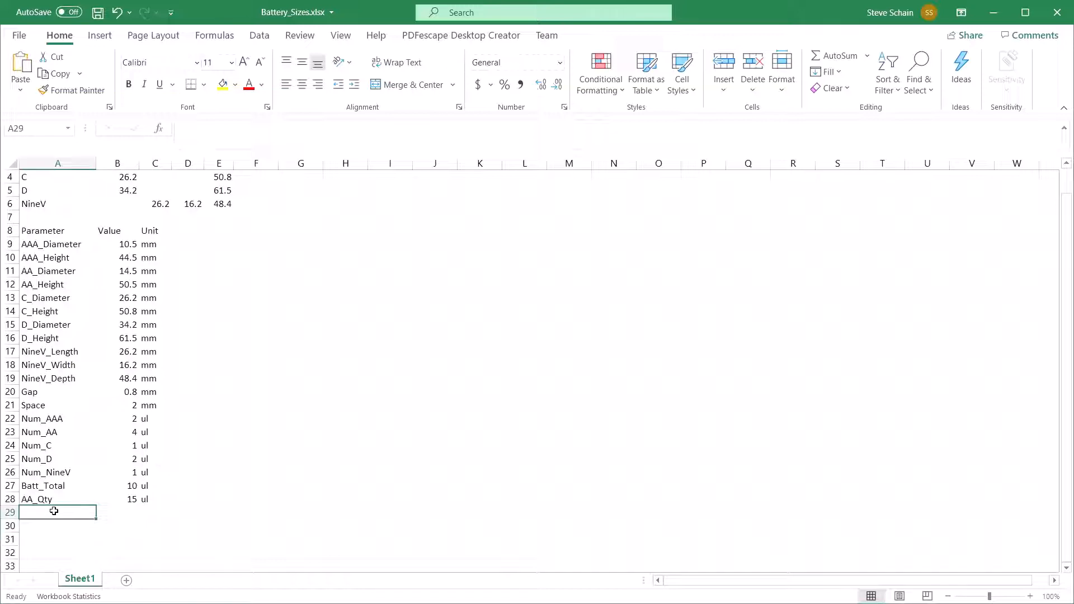
type("Box_Width")
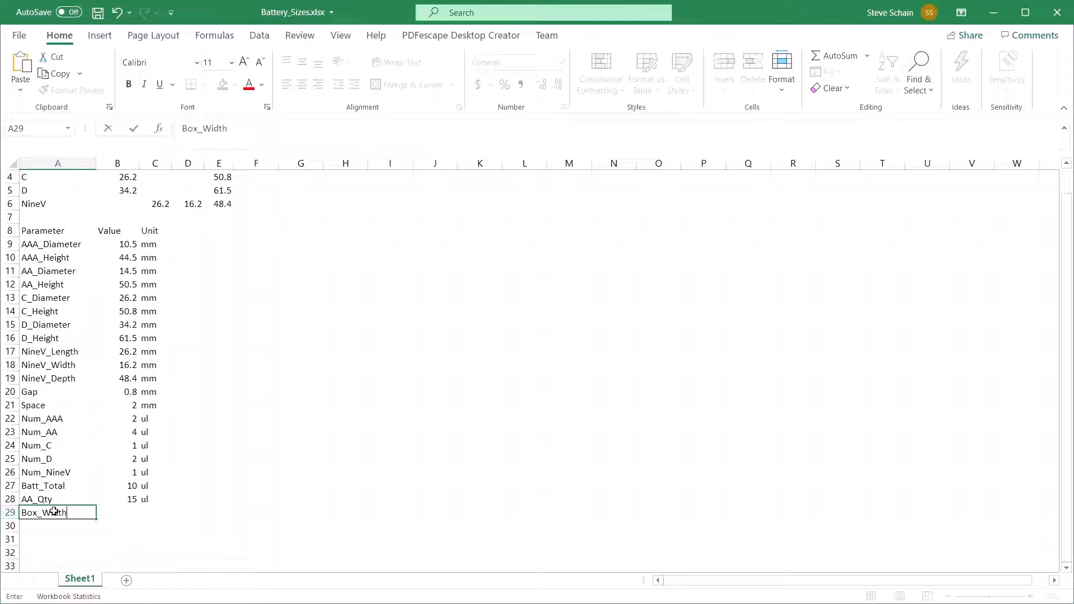
key("Tab")
key("Tab")
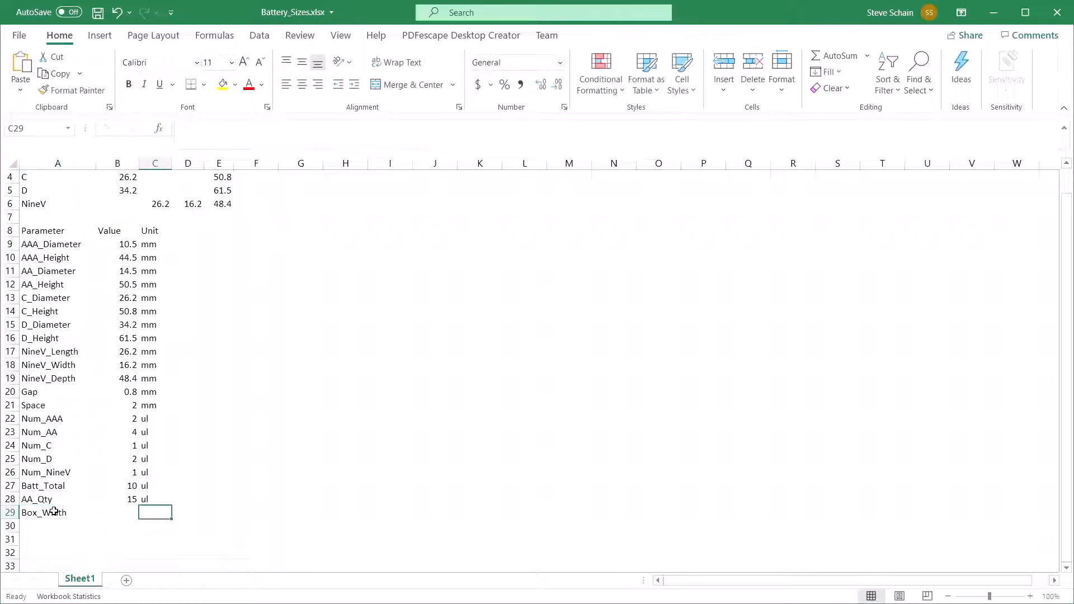
type("mm")
key("shift+Tab")
Build the Box_Width formula from battery sizes times quantities: =(B9*B22)+(B11*B23)+(B13*B24)+(B15*B25)+(B17*B26)
type("=(")
left_click(124, 244)
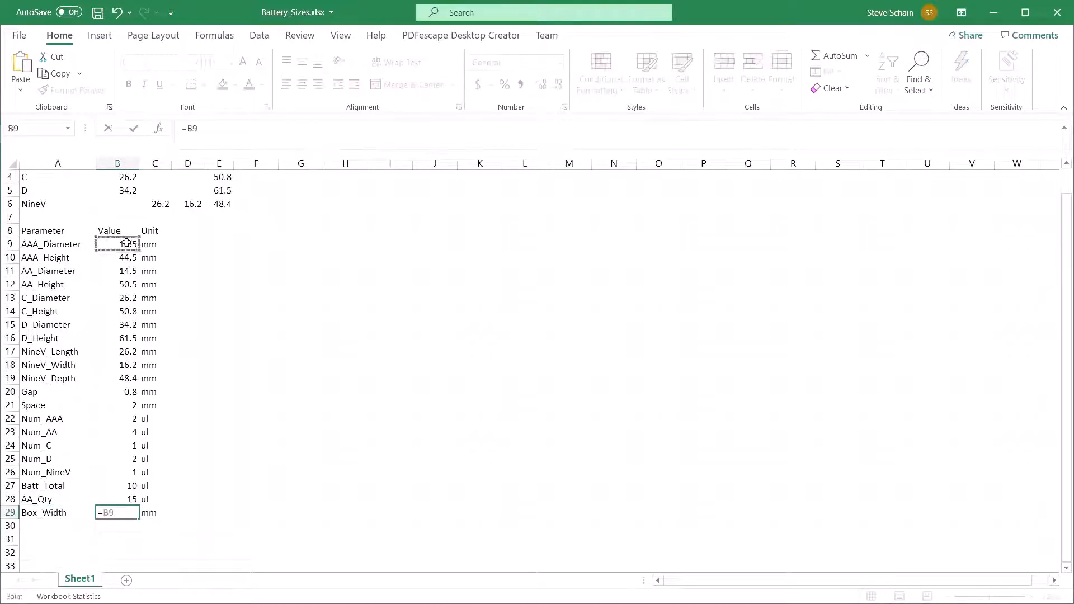
type("*")
left_click(115, 419)
type(")+(")
left_click(116, 271)
type("*")
left_click(114, 434)
type(")+(")
left_click(114, 298)
type("*")
left_click(113, 447)
type(")+(")
left_click(114, 322)
type("*")
left_click(120, 460)
type(")+(")
left_click(115, 354)
key("Return")
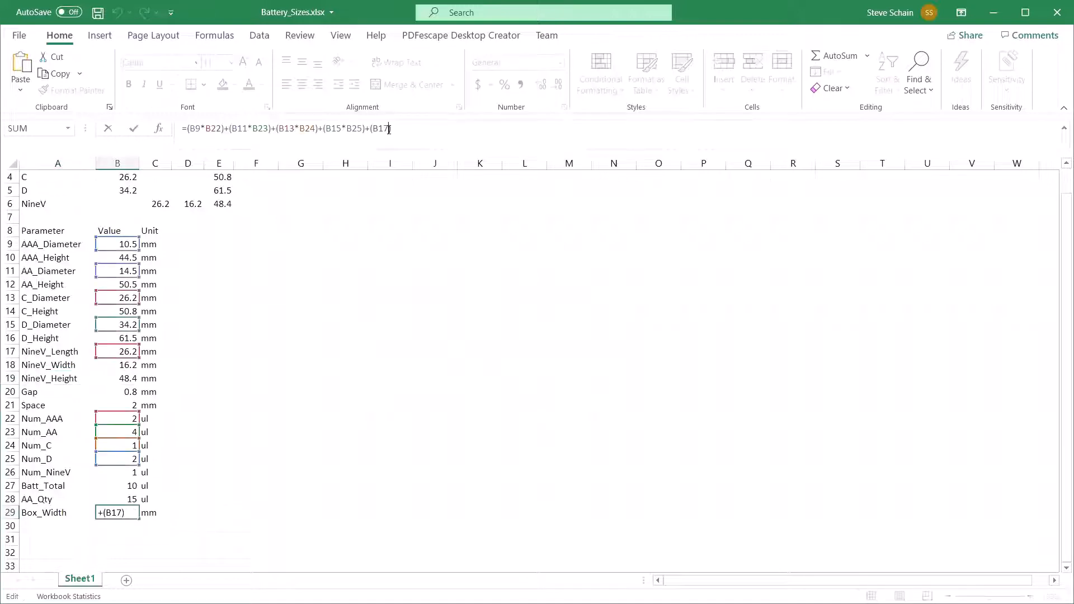
type("*")
left_click(117, 472)
Extend the Box_Width formula with the gap and space terms +(B20*B27)+(B27*B21)+B21
type(")+(")
left_click(110, 392)
type("*")
left_click(110, 486)
type(")")
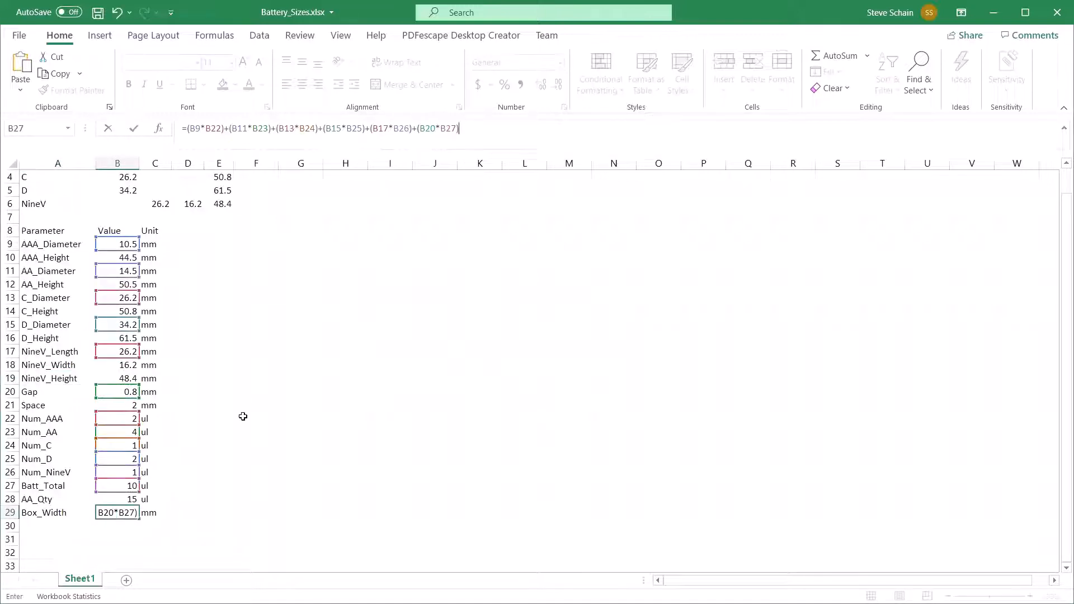
type("+(")
left_click(124, 487)
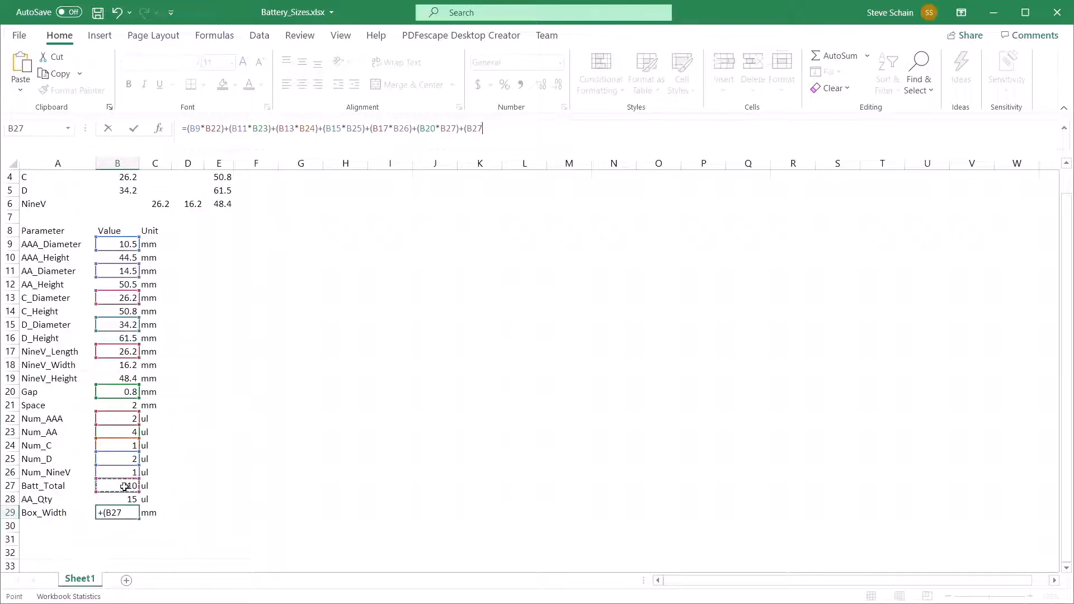
type("*")
left_click(123, 406)
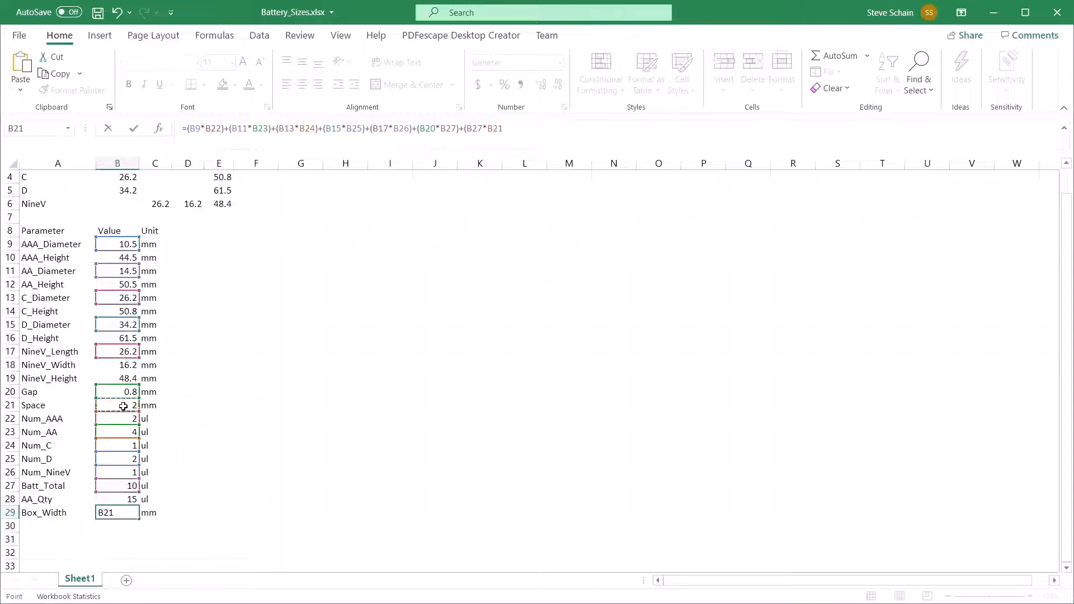
left_click(471, 146)
type("+")
left_click(121, 404)
key("Return")
Add a Box_Depth parameter in row 30 with the formula =B16+B20+(B21*2)
left_click(58, 527)
type("Bo")
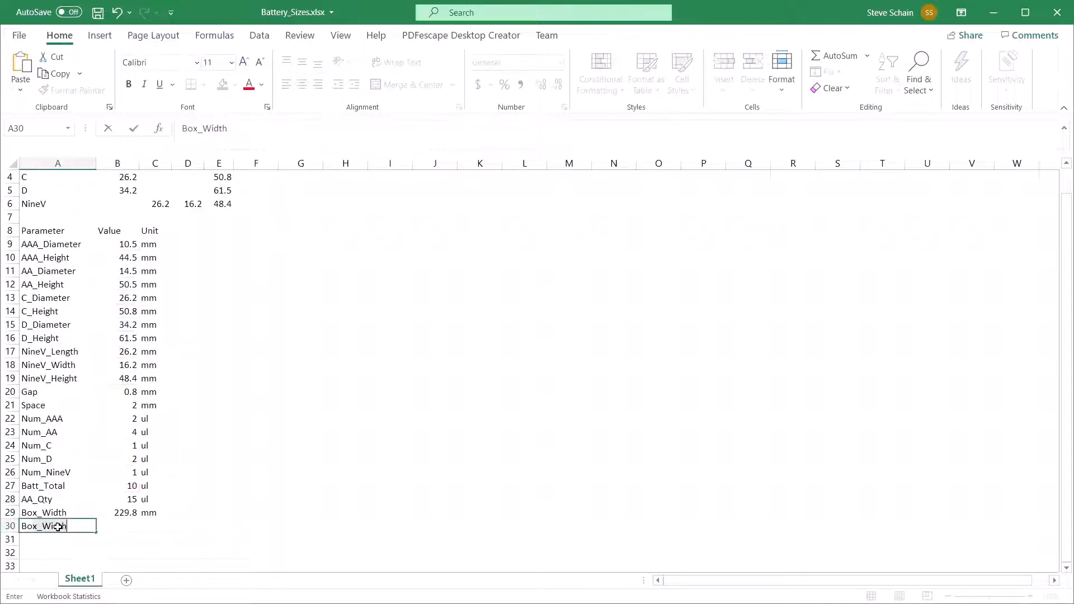
type("x_Depth")
key("Tab")
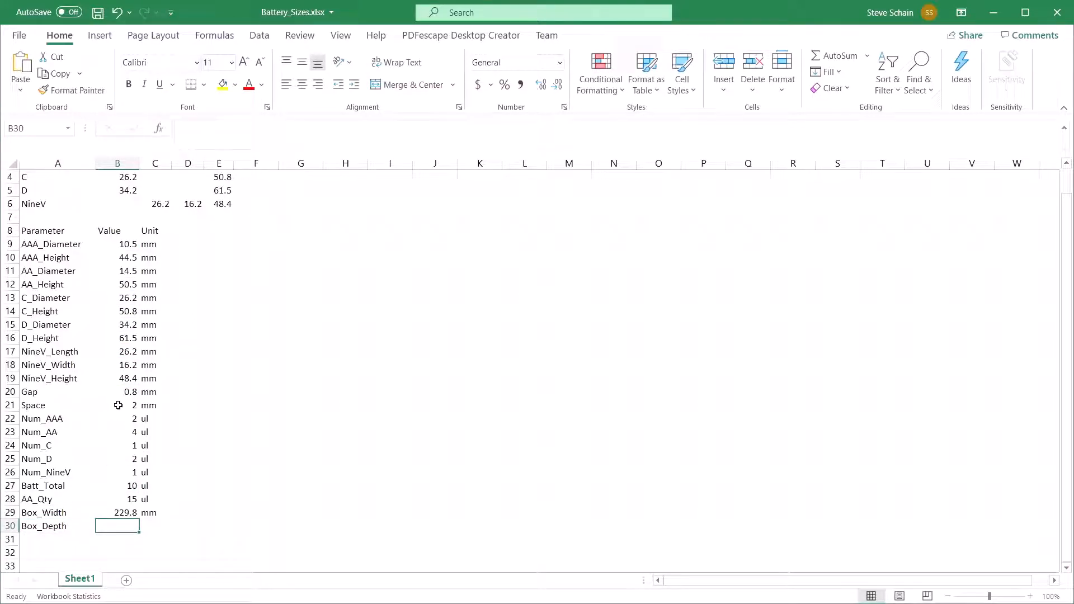
type("=")
left_click(134, 338)
type("+")
left_click(115, 391)
type("+(")
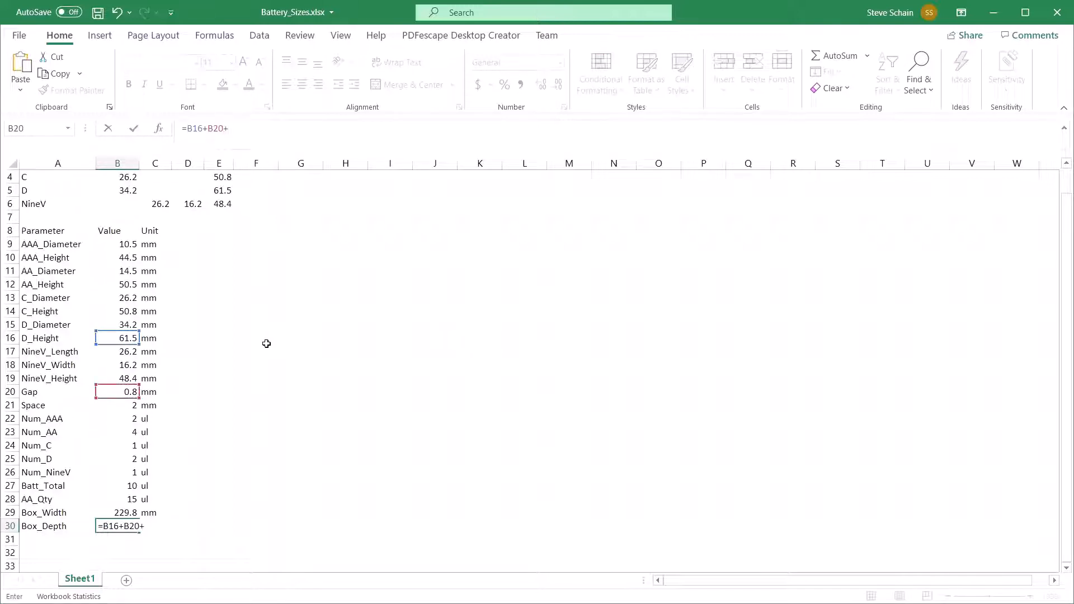
left_click(128, 407)
type("*2)")
key("Return")
Set the unit of Box_Depth to mm
key("Up")
key("Right")
key("Right")
type("mm")
key("Return")
Add a Box_Height parameter in row 31 and start its formula as =B11*B28+(B21*2
type("Box_Height")
key("Tab")
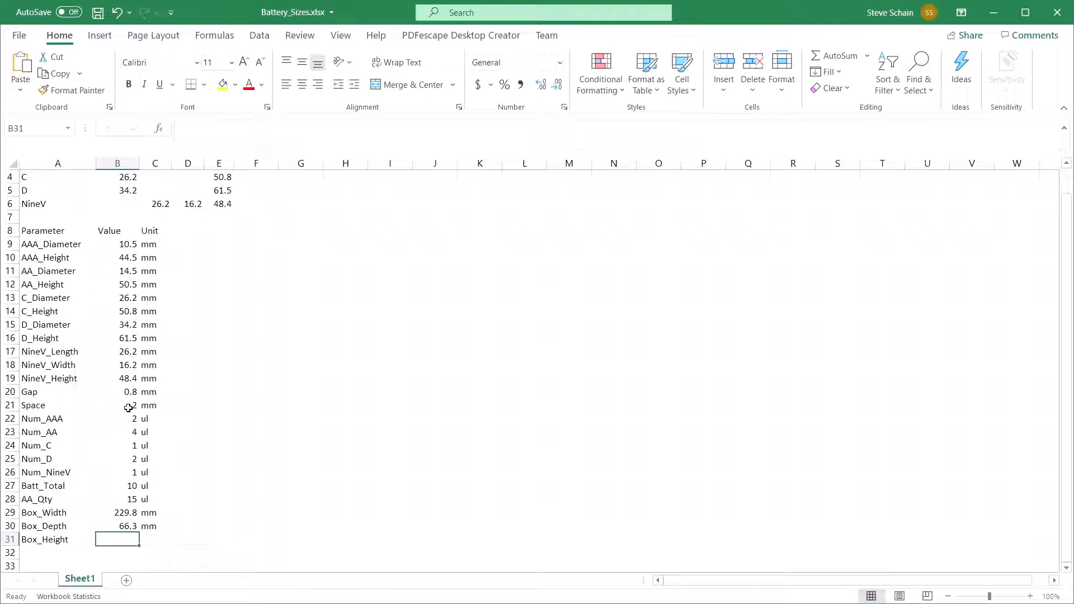
type("=")
left_click(120, 271)
type("*")
left_click(114, 499)
type("+(")
left_click(116, 405)
type("*2")
Complete the parentheses in the Box_Height formula so it reads =(B11*B28)+(B21*2)
key("Home")
key("Right")
type("(")
key("Right")
key("Right")
key("Right")
key("Right")
key("Right")
key("Right")
key("Right")
type(")")
key("Right")
key("Right")
key("Right")
key("Right")
key("Right")
type(")")
key("Return")
Set the unit of Box_Height to mm
left_click(152, 540)
type("mm")
key("Return")
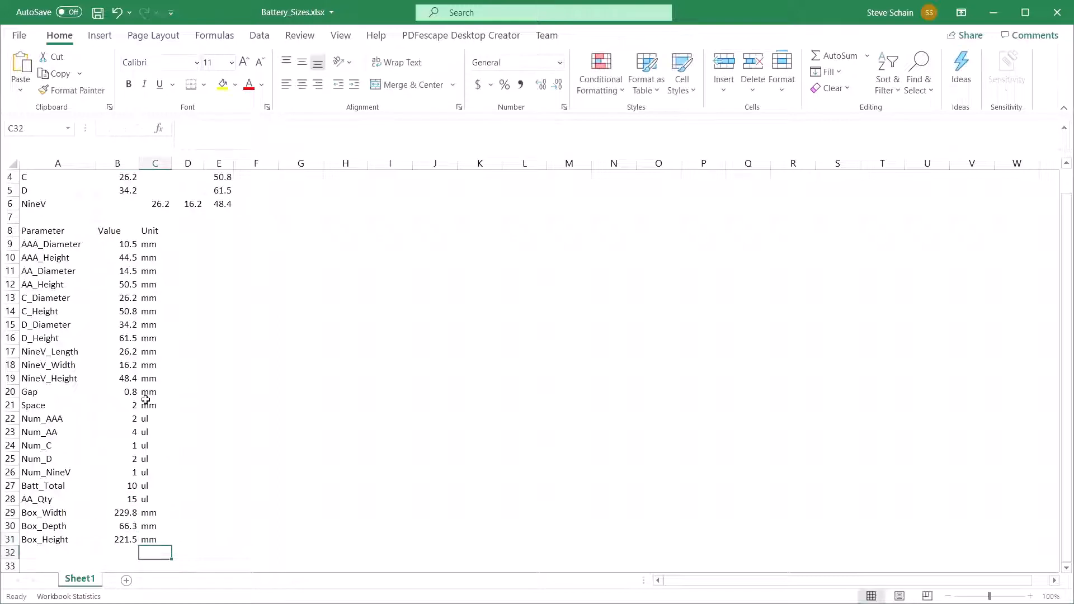
Change the Num_AA quantity in B23 to 3
left_click(116, 429)
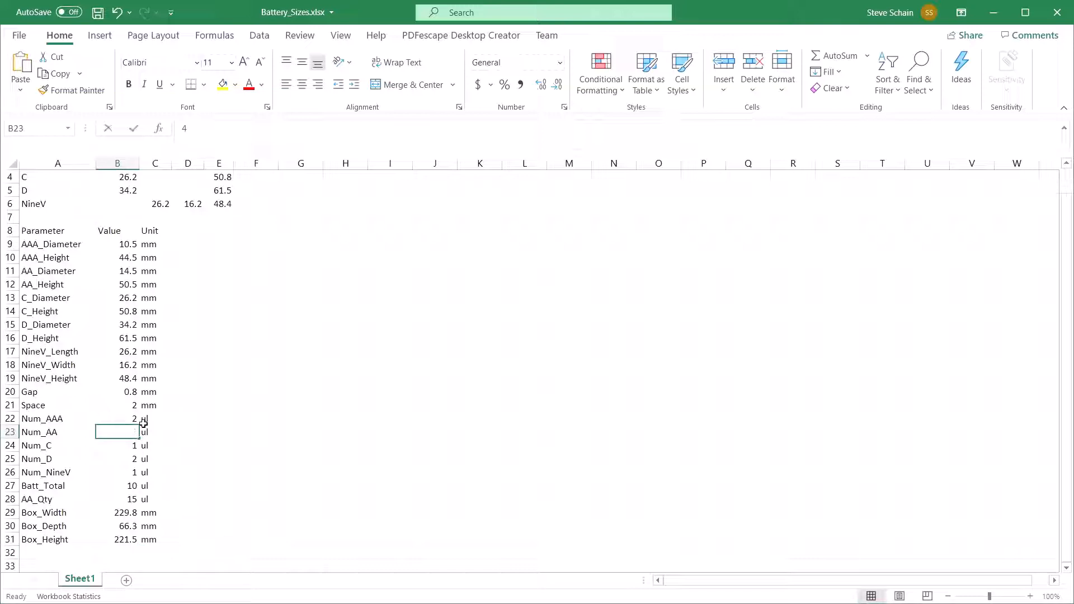
type("3")
key("Return")
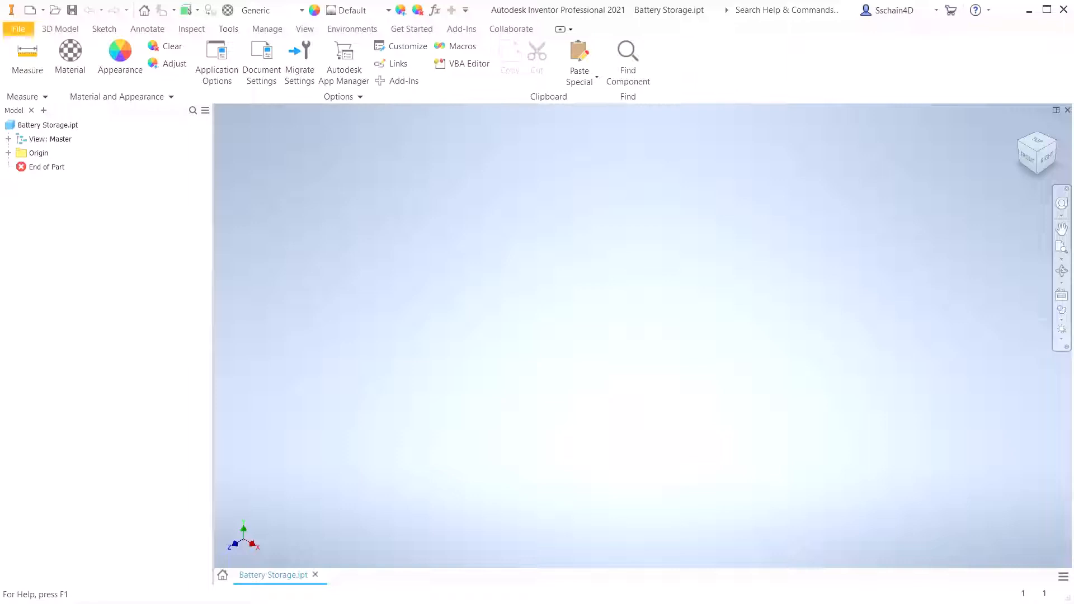
Switch to Autodesk Inventor and review the unit settings of the Battery Storage.ipt document
left_click(262, 73)
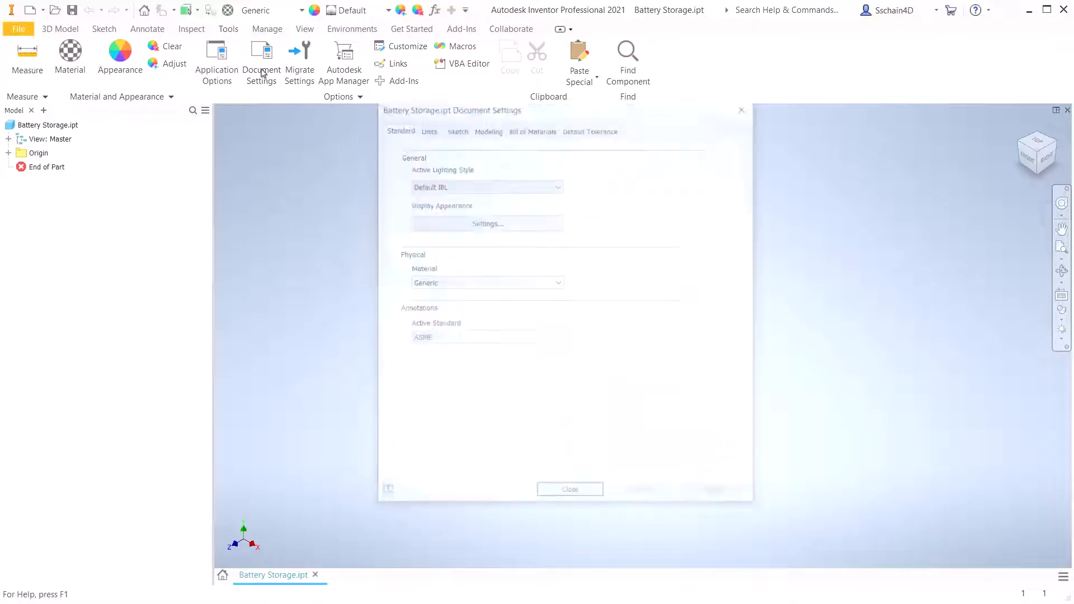
left_click(433, 127)
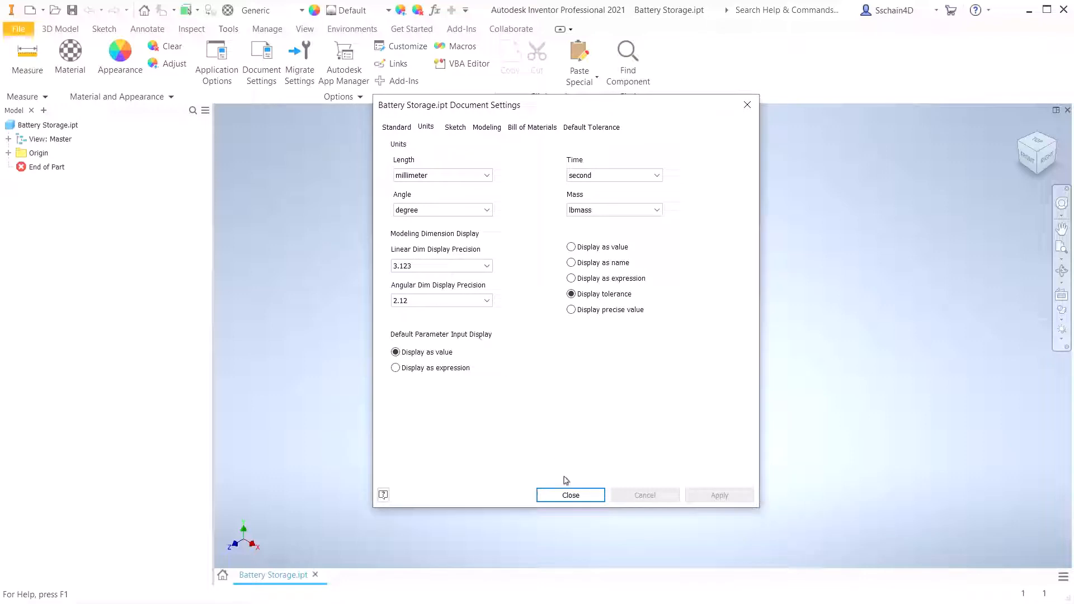
left_click(570, 495)
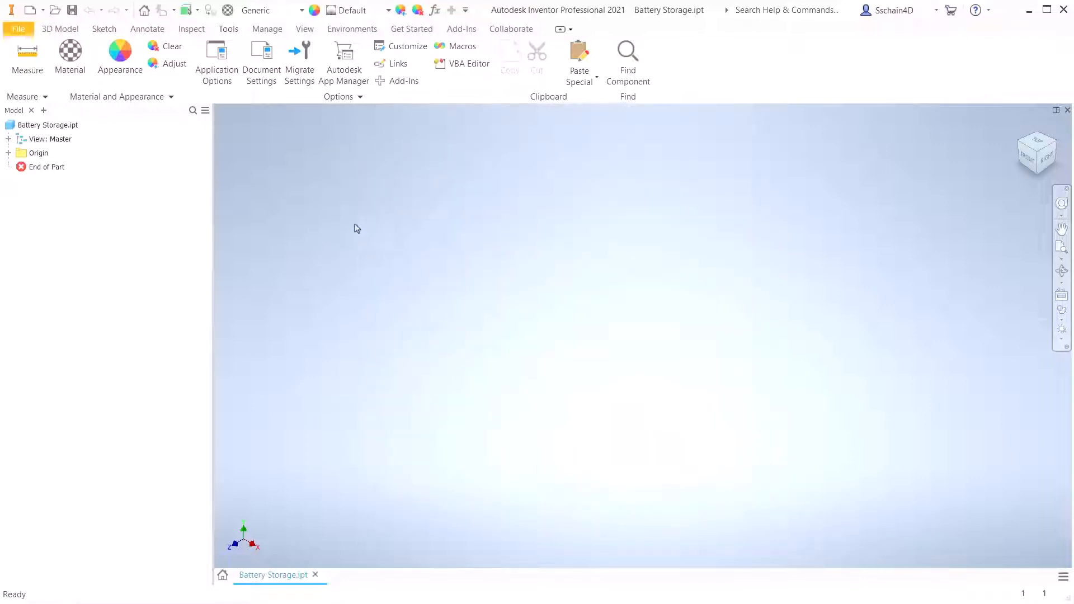
Link the Battery_Sizes.xlsx spreadsheet to the part's parameters with A9 as the start cell
left_click(269, 30)
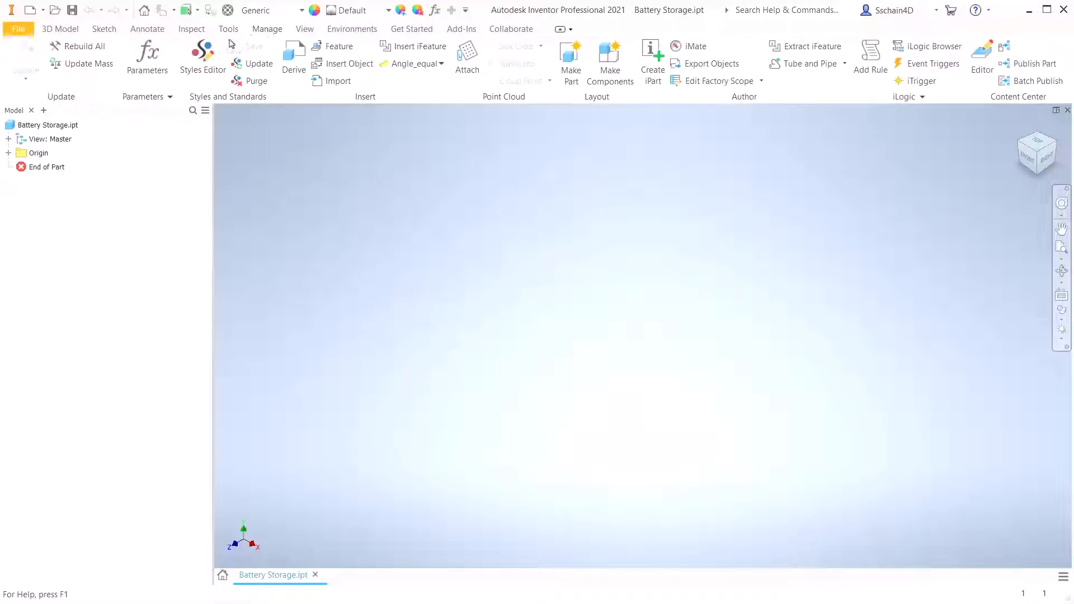
left_click(149, 52)
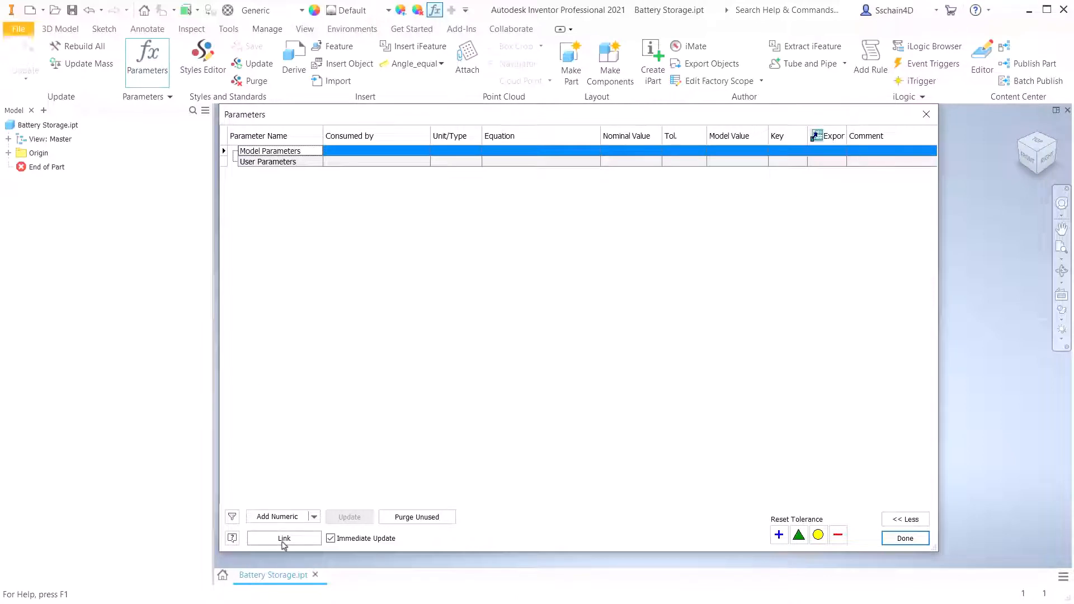
left_click(283, 539)
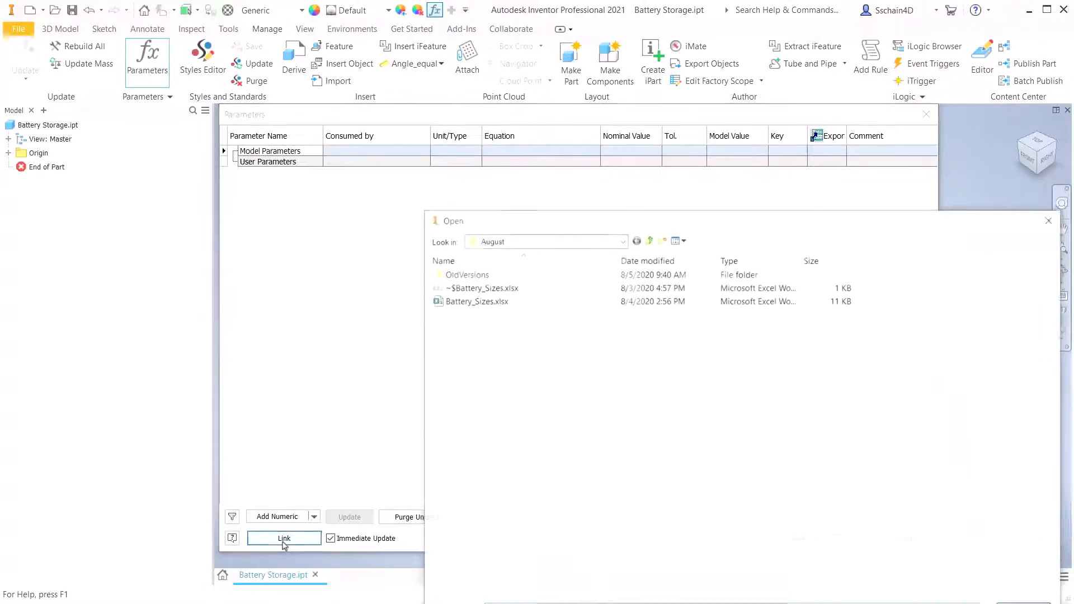
left_click_drag(733, 225, 560, 72)
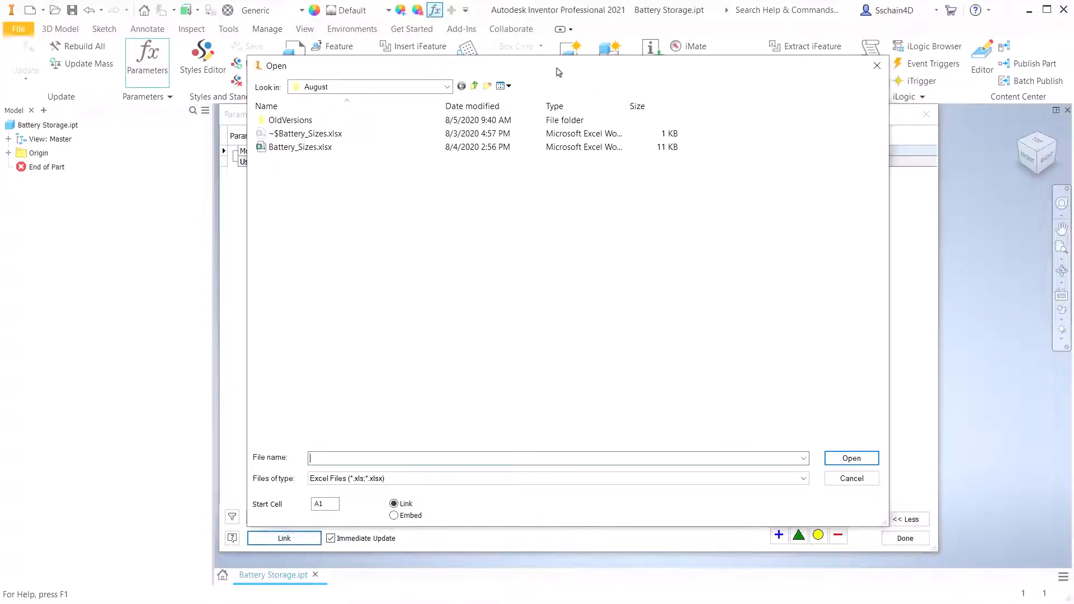
left_click(296, 148)
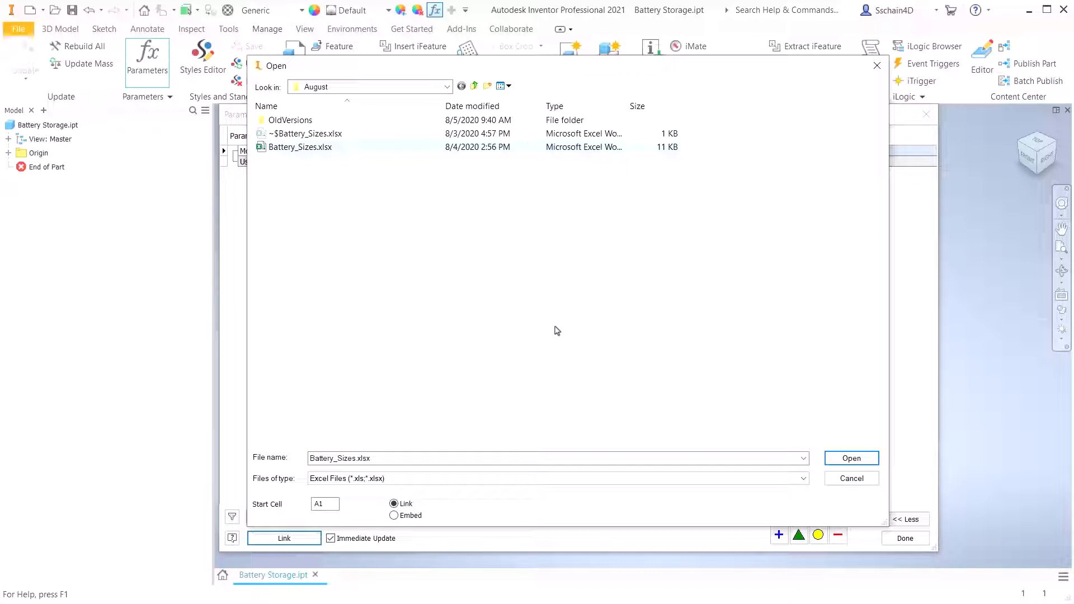
double_click(328, 505)
type("A9")
left_click(838, 461)
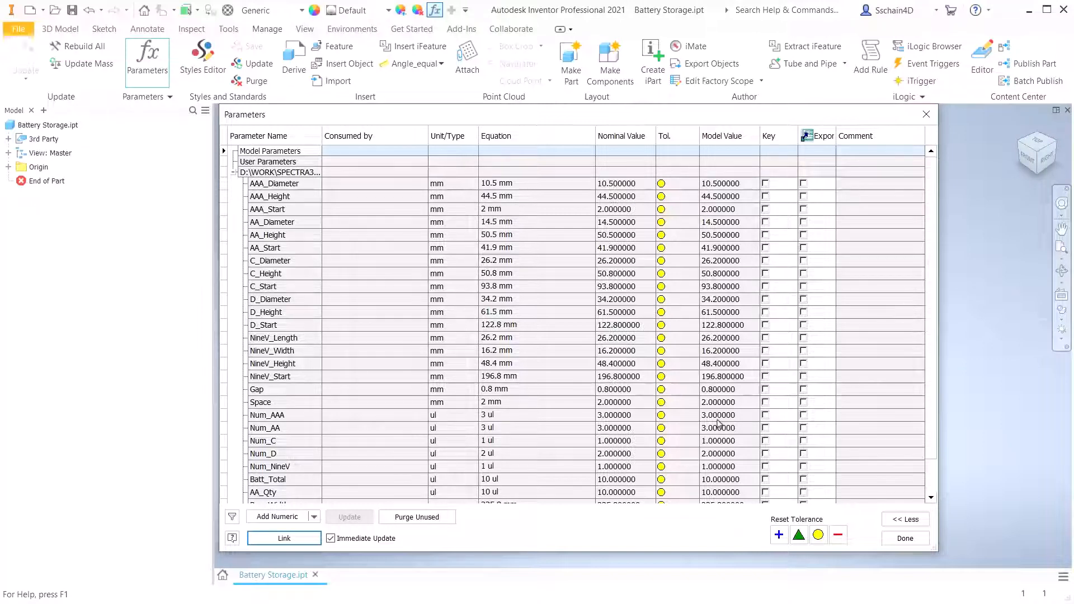
left_click(903, 538)
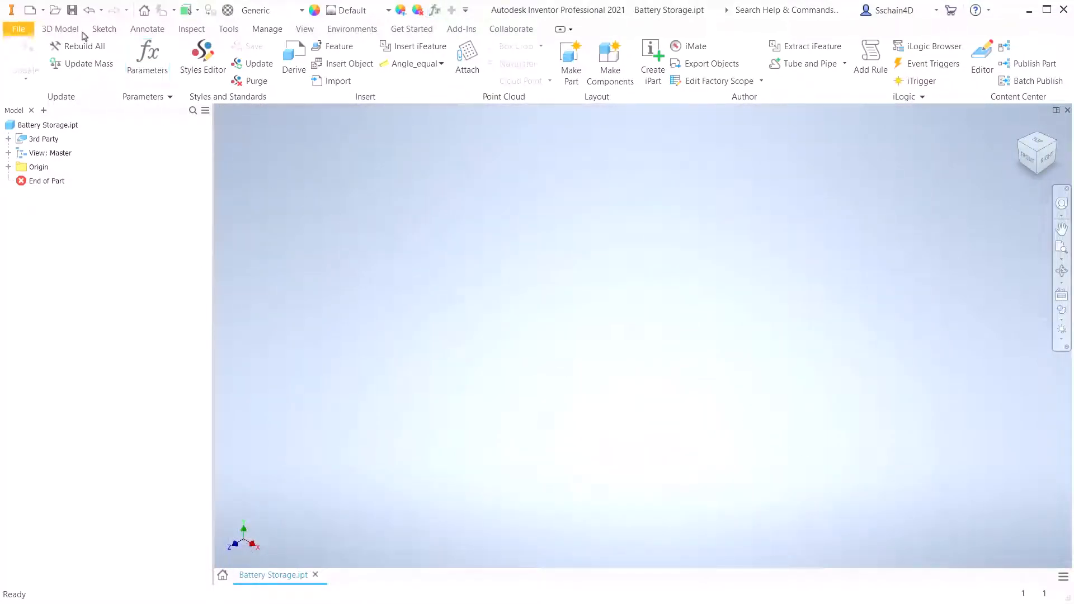
Start a 2D sketch on the horizontal origin plane and draw a rectangle about 30.4 by 12.5 mm around the origin
left_click(102, 29)
left_click(35, 56)
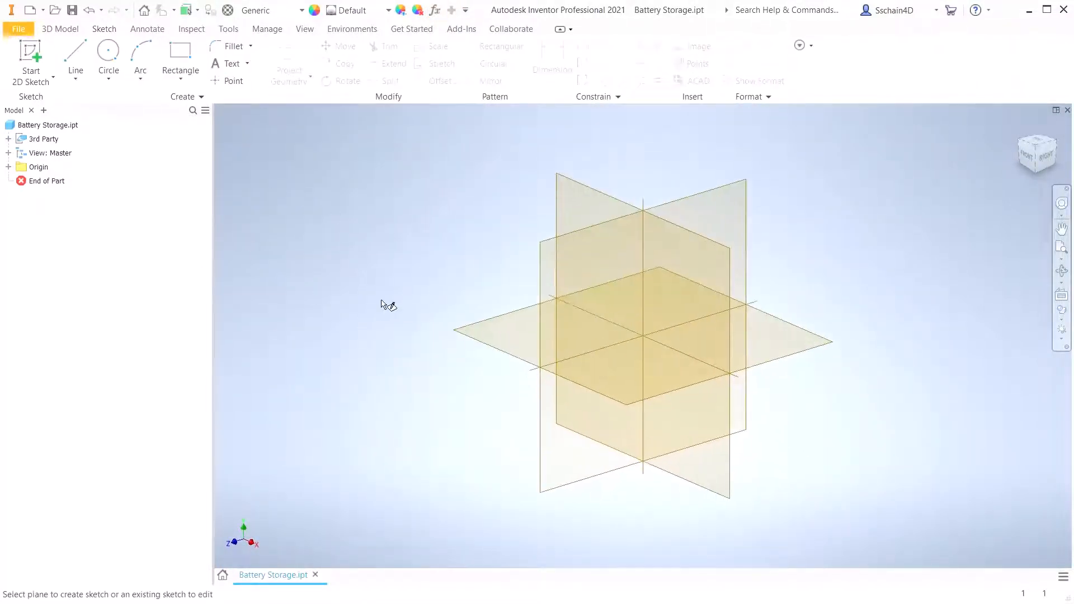
left_click(473, 331)
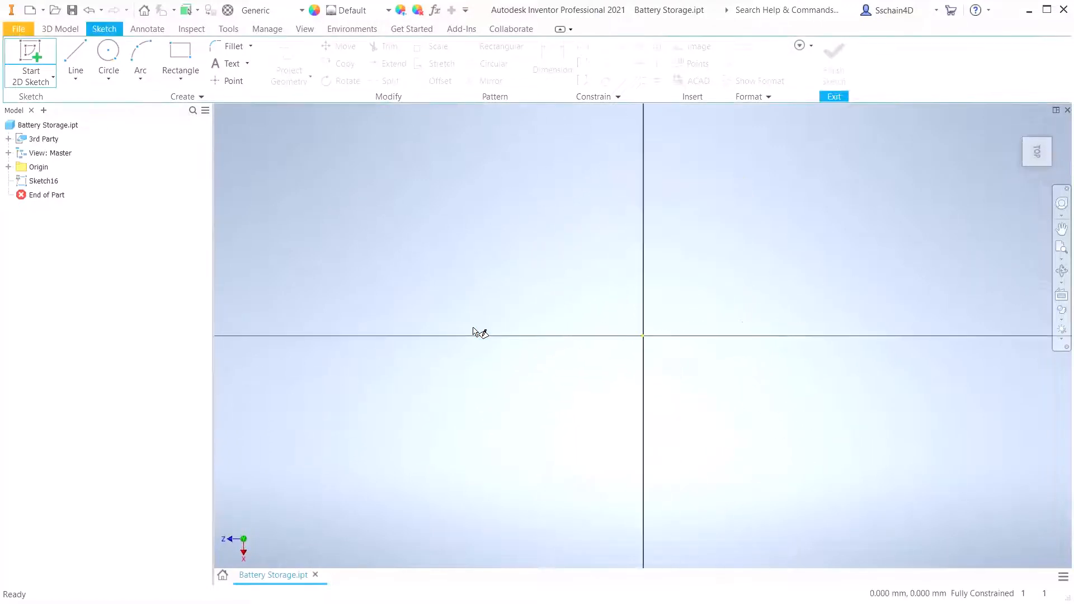
left_click(180, 56)
left_click(433, 276)
left_click(841, 444)
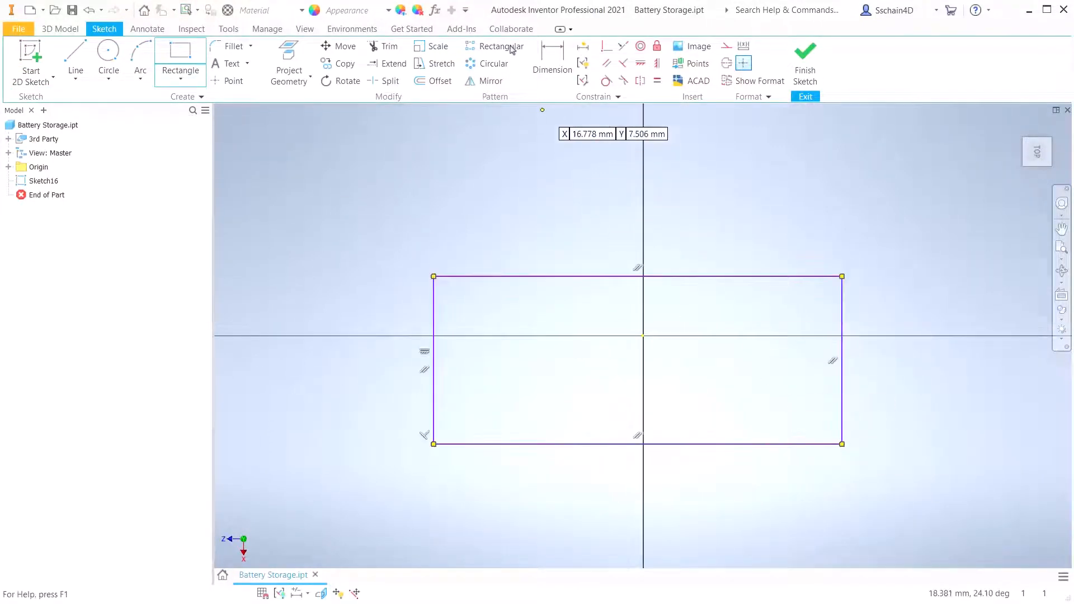
Dimension the rectangle's horizontal width between its two short sides
left_click(553, 56)
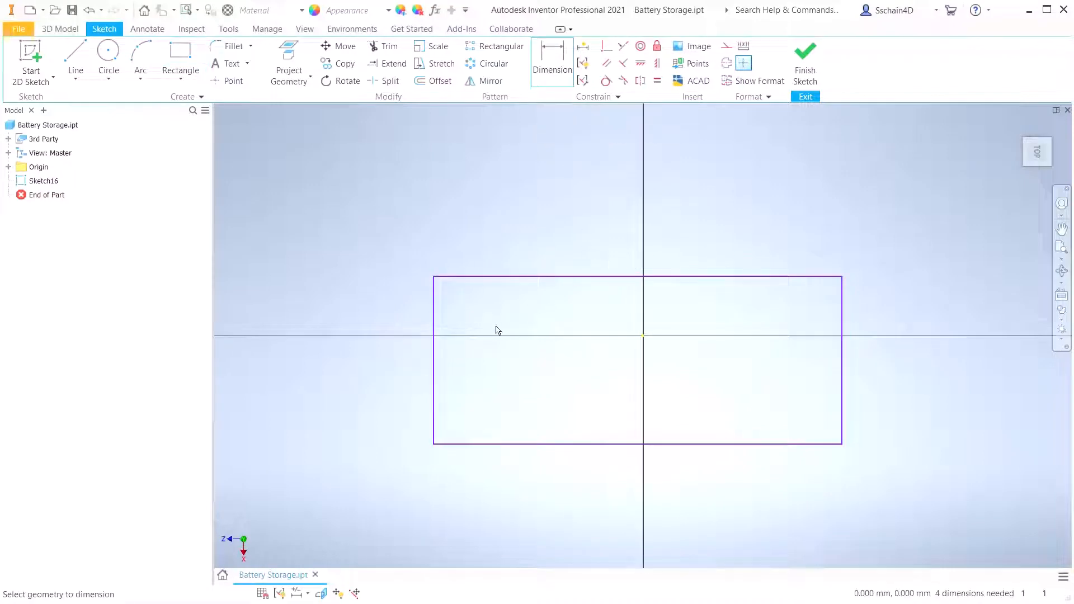
left_click(433, 324)
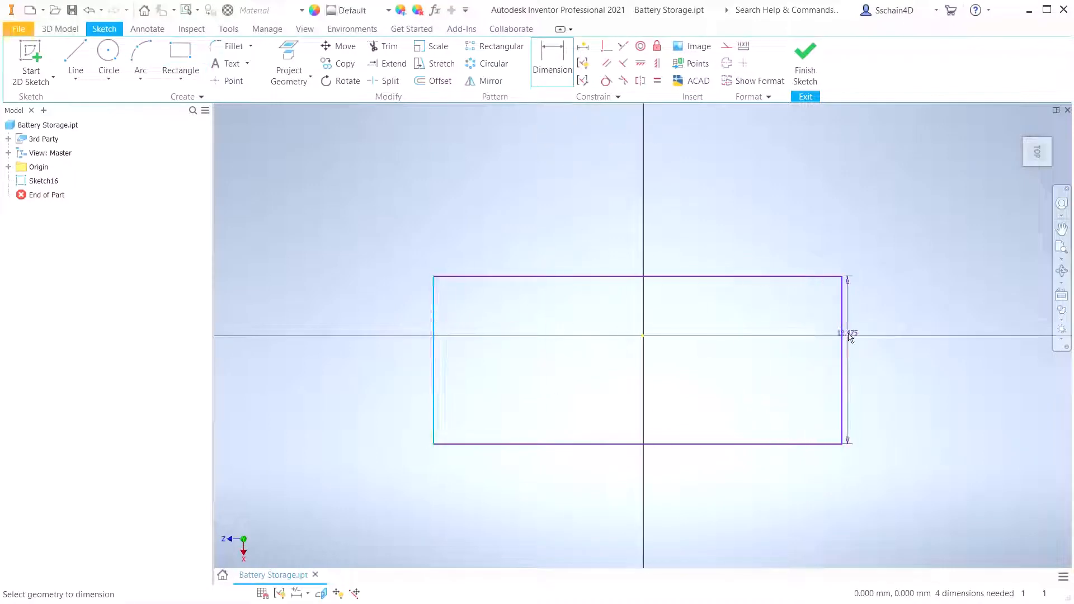
left_click(844, 335)
left_click(636, 158)
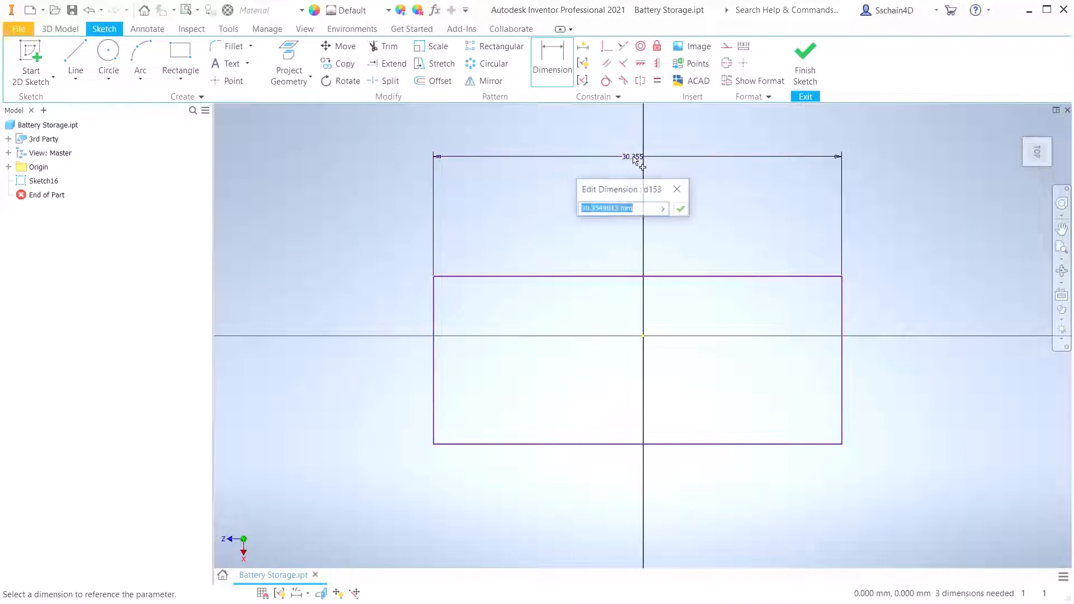
left_click(681, 210)
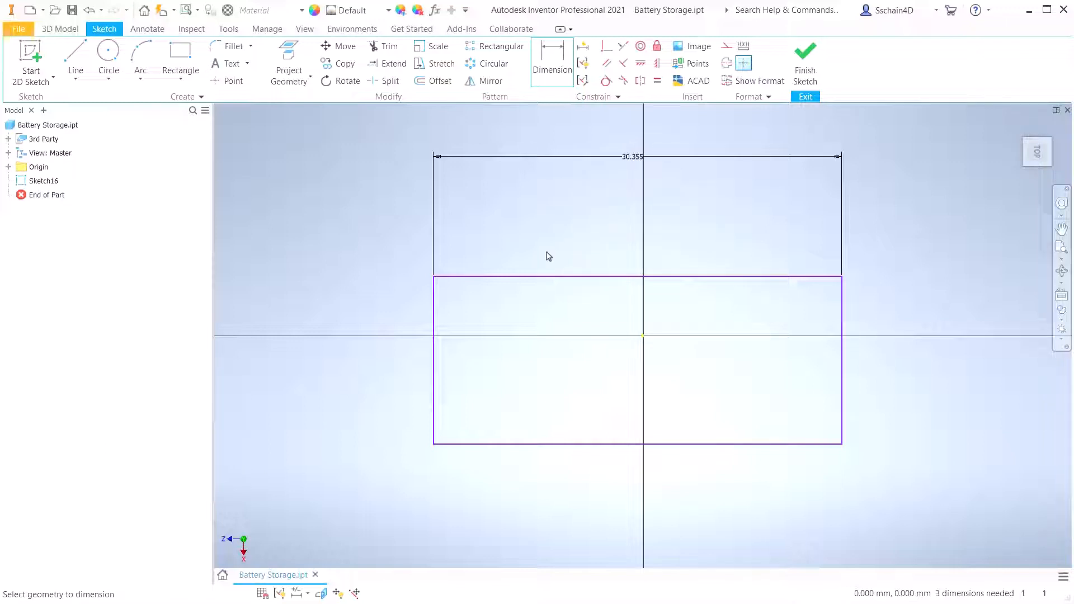
Dimension the rectangle's vertical depth between its two long sides
left_click(541, 277)
left_click(538, 447)
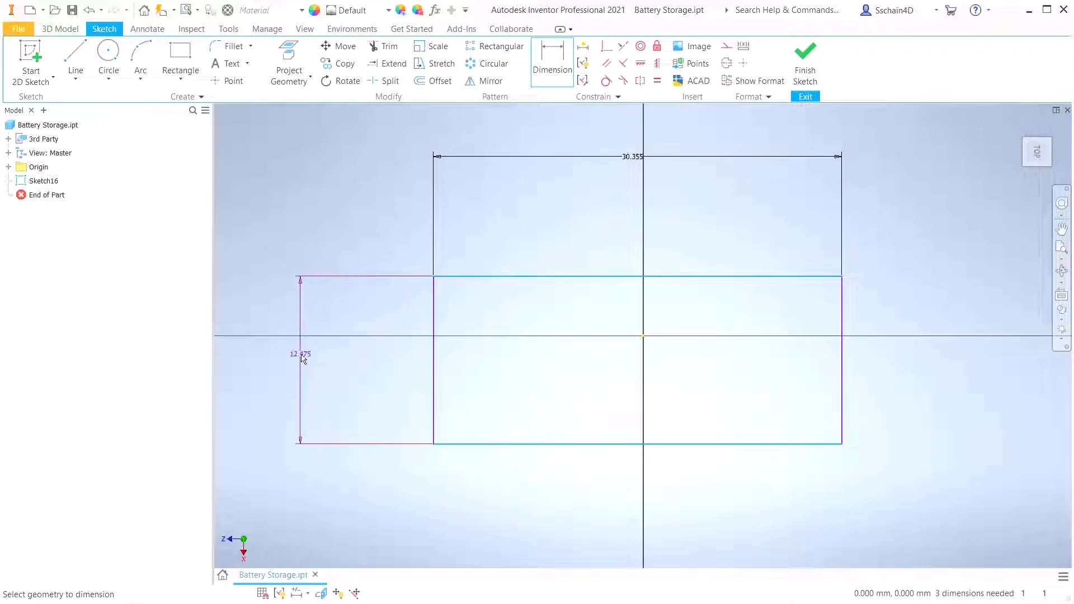
left_click(302, 357)
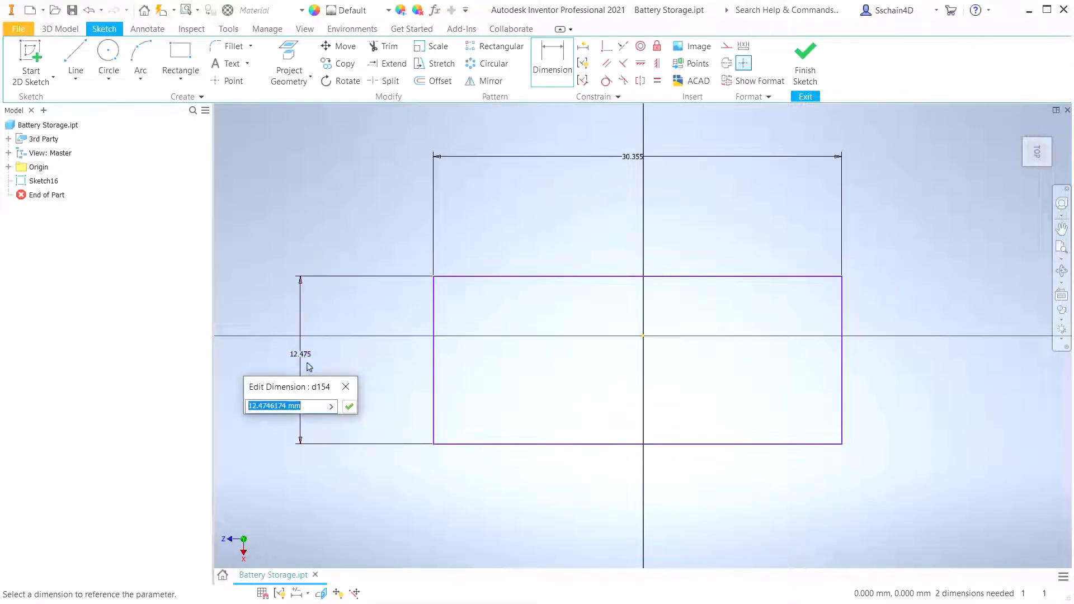
left_click(349, 408)
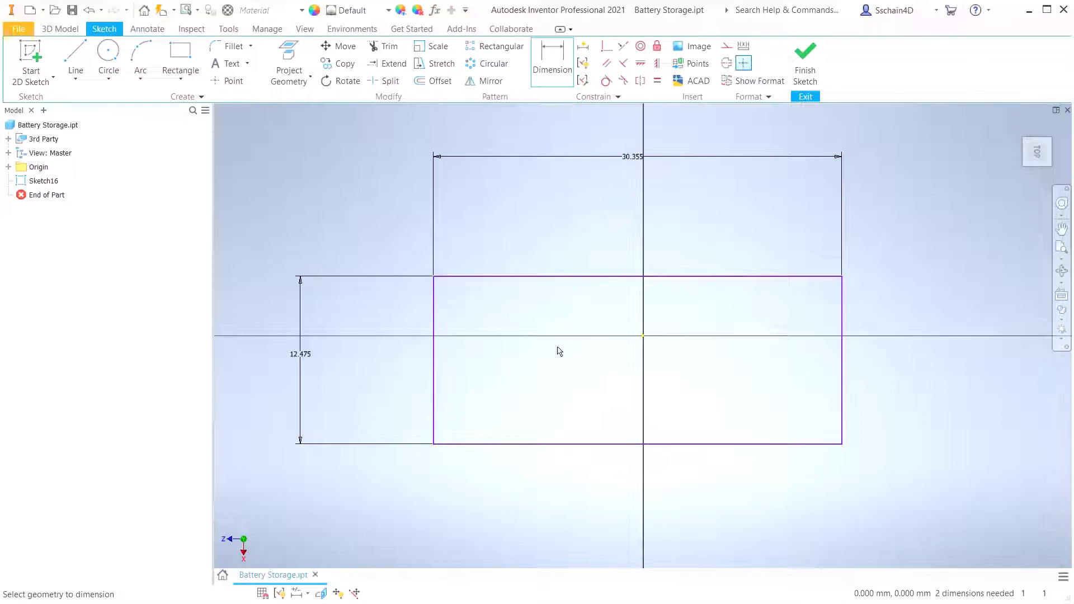
Dimension the rectangle's upper long side from the origin as half the overall depth, using d154/2
left_click(609, 277)
left_click(644, 335)
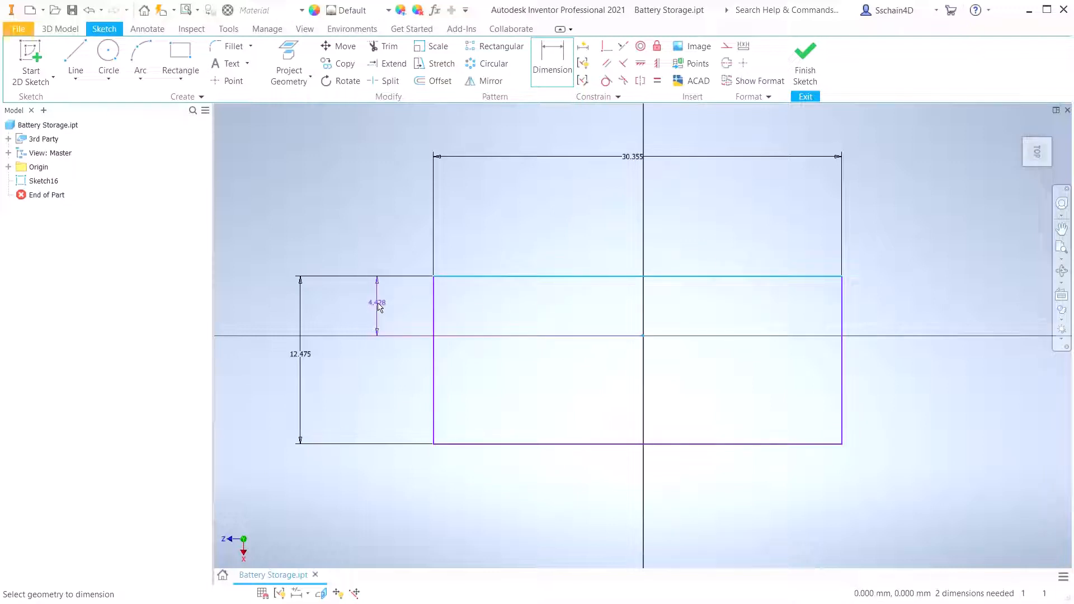
left_click(378, 306)
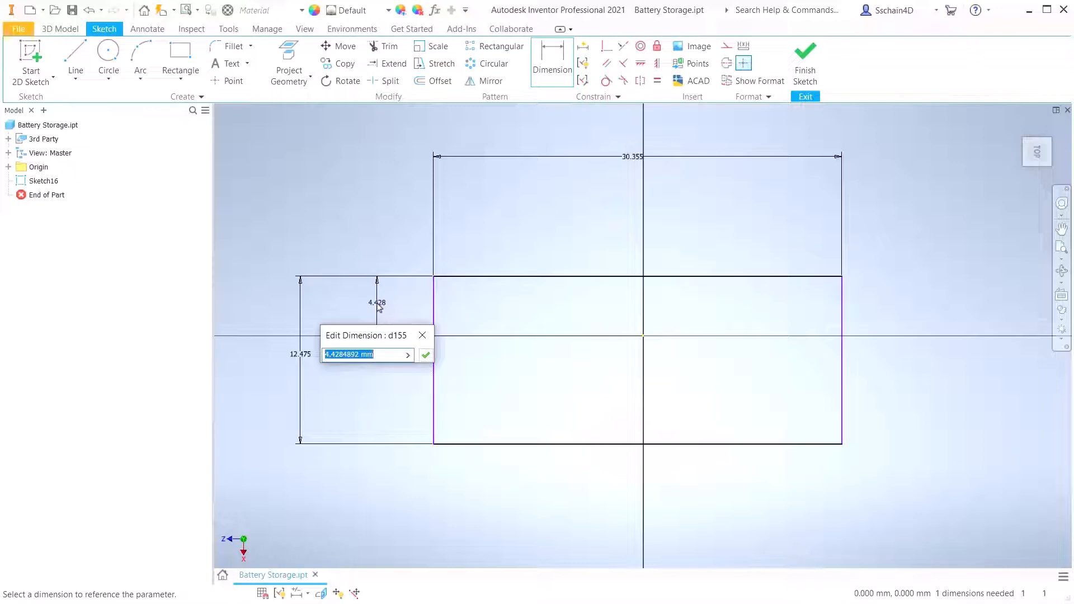
left_click(298, 360)
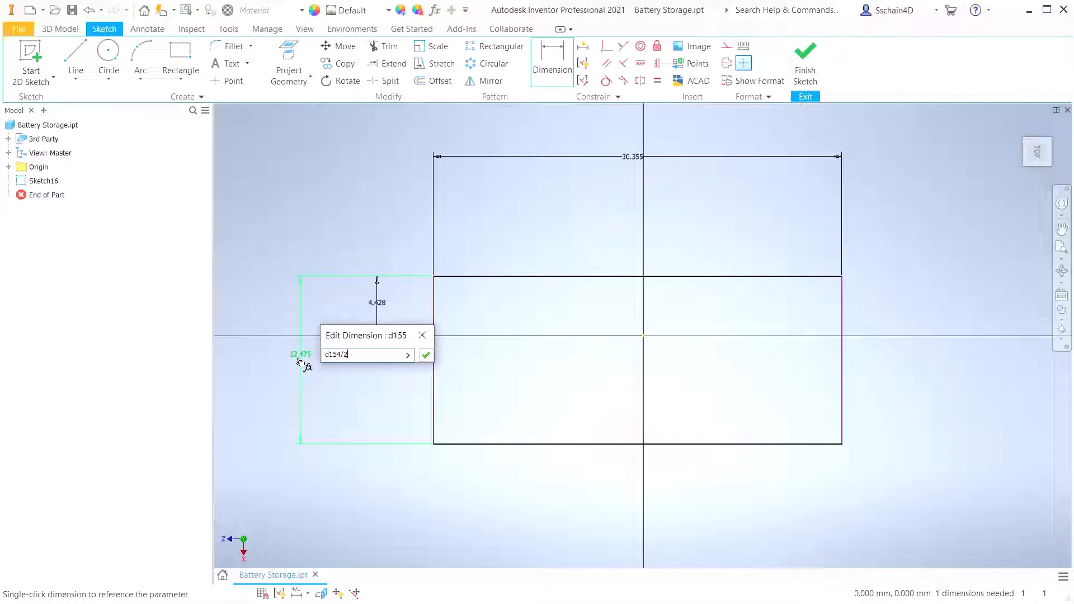
type("/2")
key("Return")
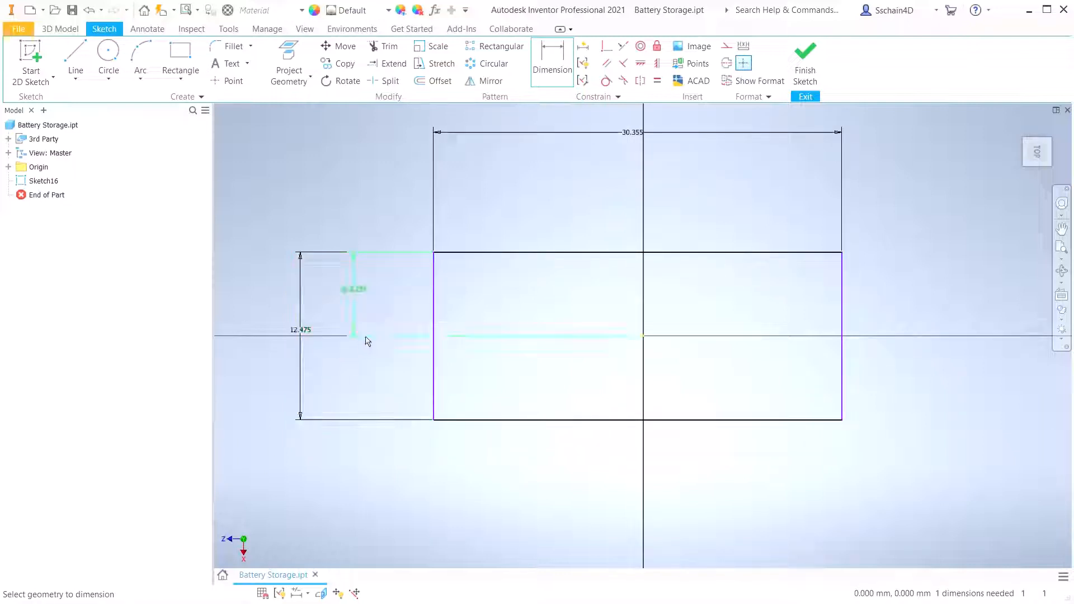
Dimension the rectangle's left short side from the origin as half the overall width, using d153/2
left_click(433, 323)
left_click(643, 341)
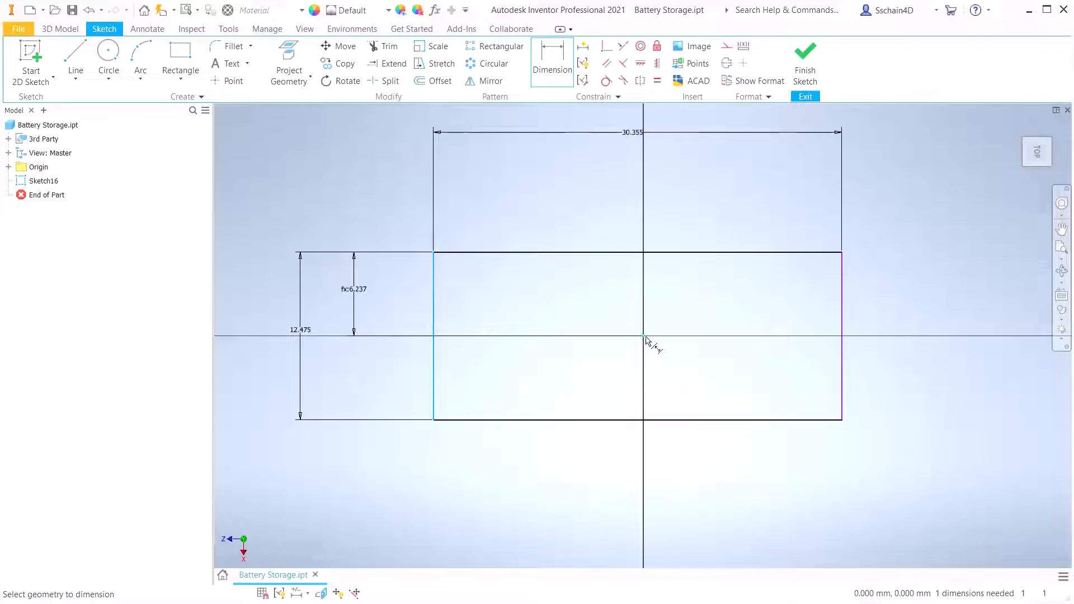
left_click(535, 193)
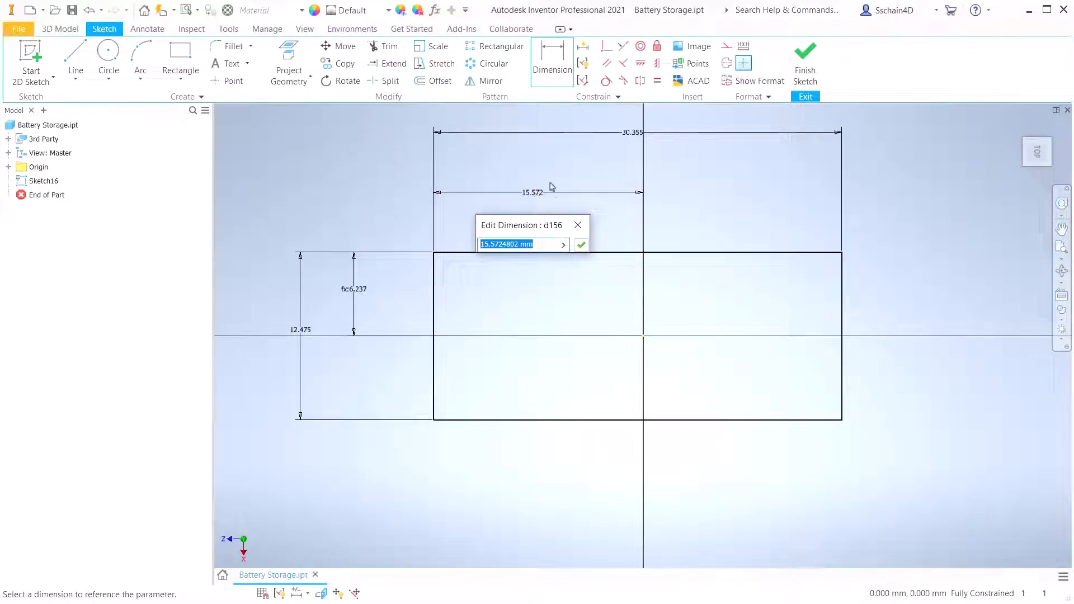
left_click(642, 134)
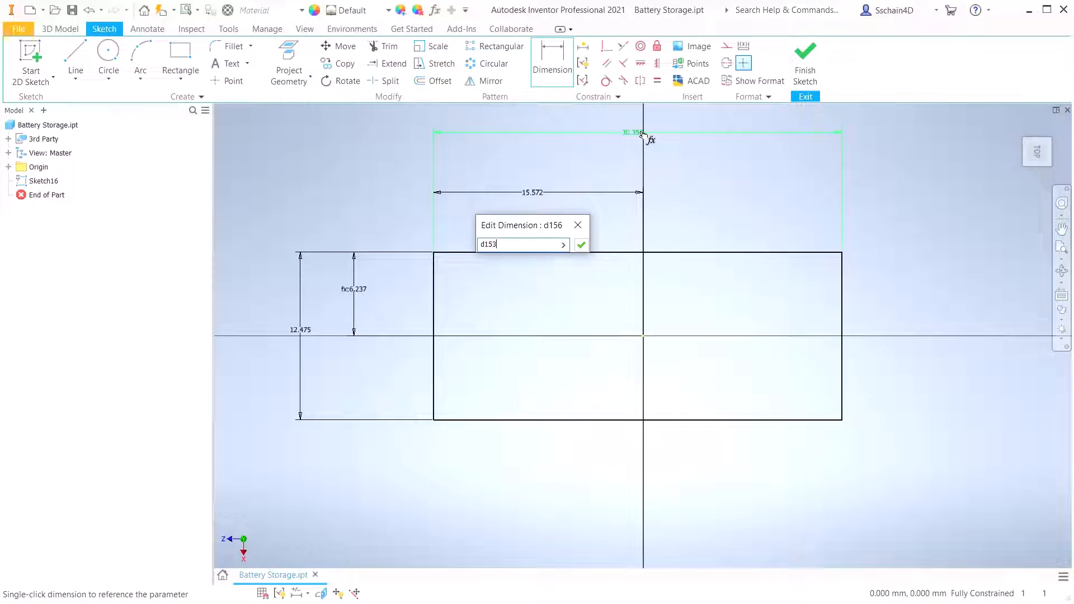
type("/2")
key("Return")
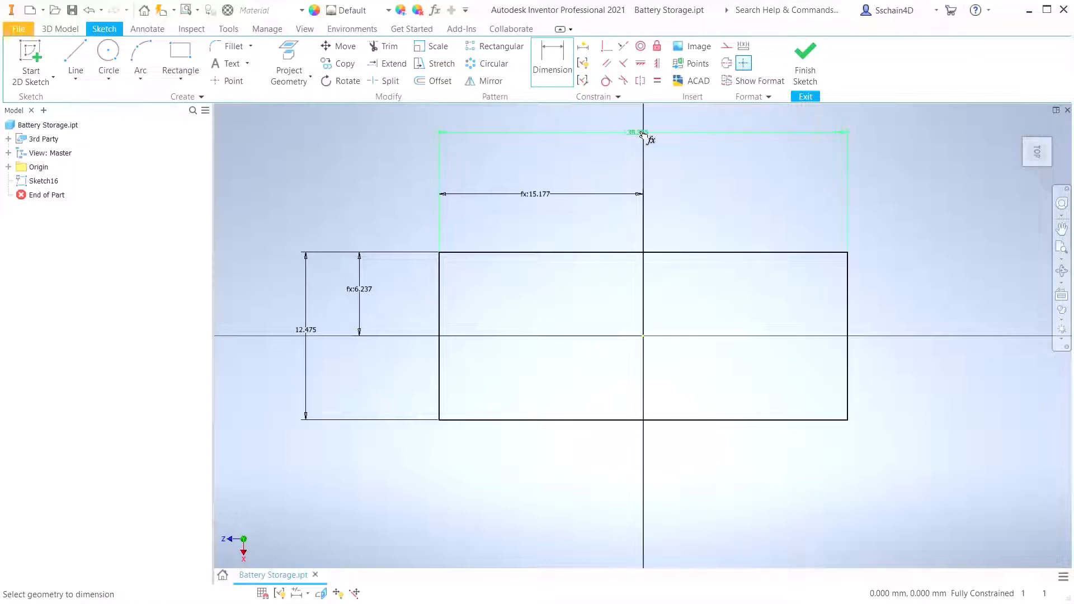
Set the rectangle's overall width dimension to the linked parameter Box_Width
left_click(642, 134)
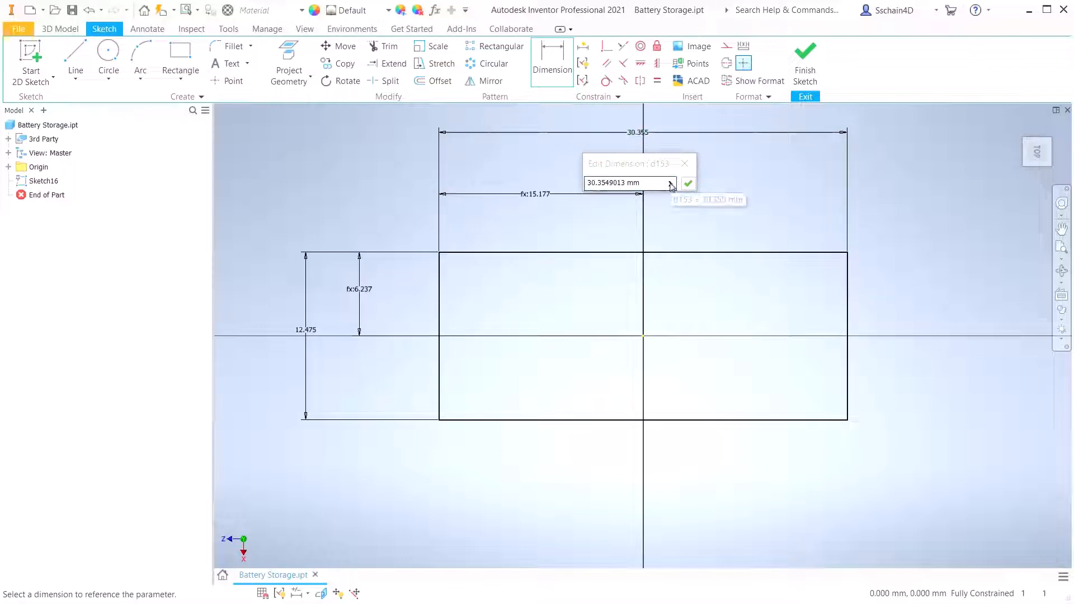
left_click_drag(656, 182, 552, 184)
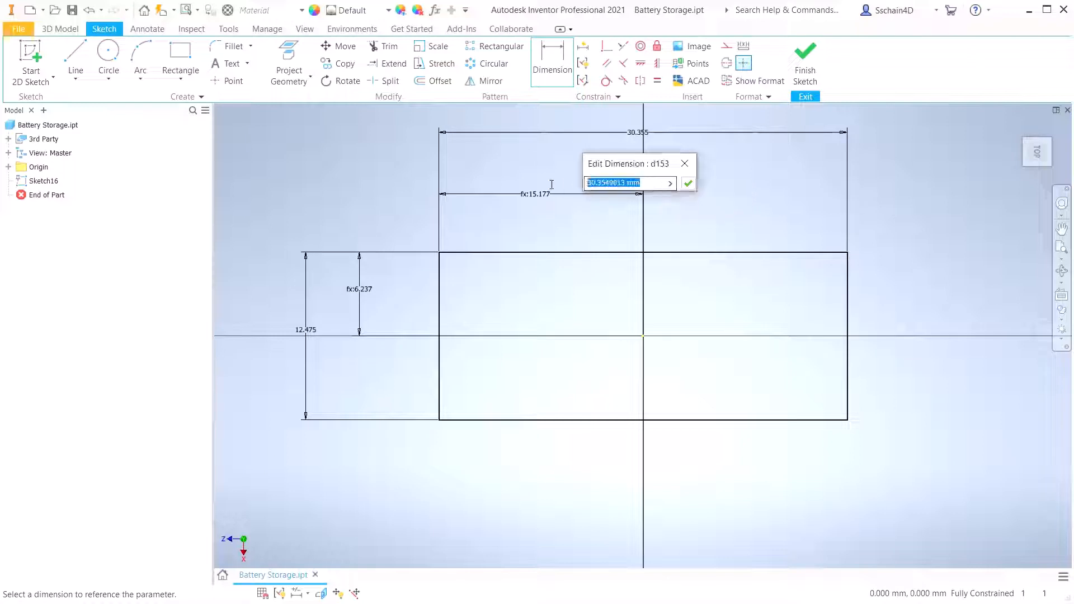
key("BackSpace")
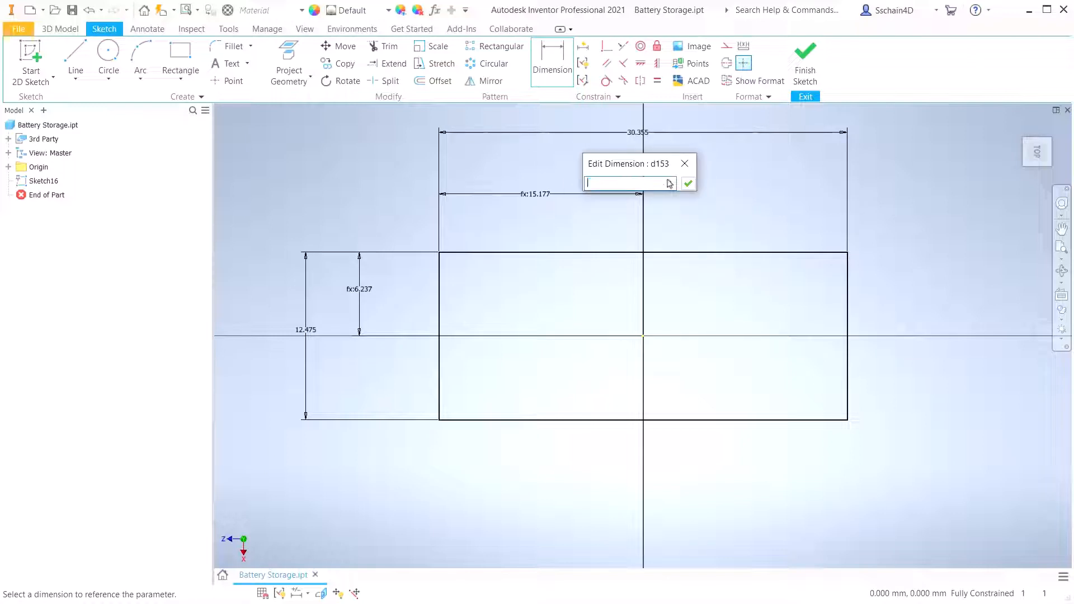
left_click(671, 183)
left_click(727, 225)
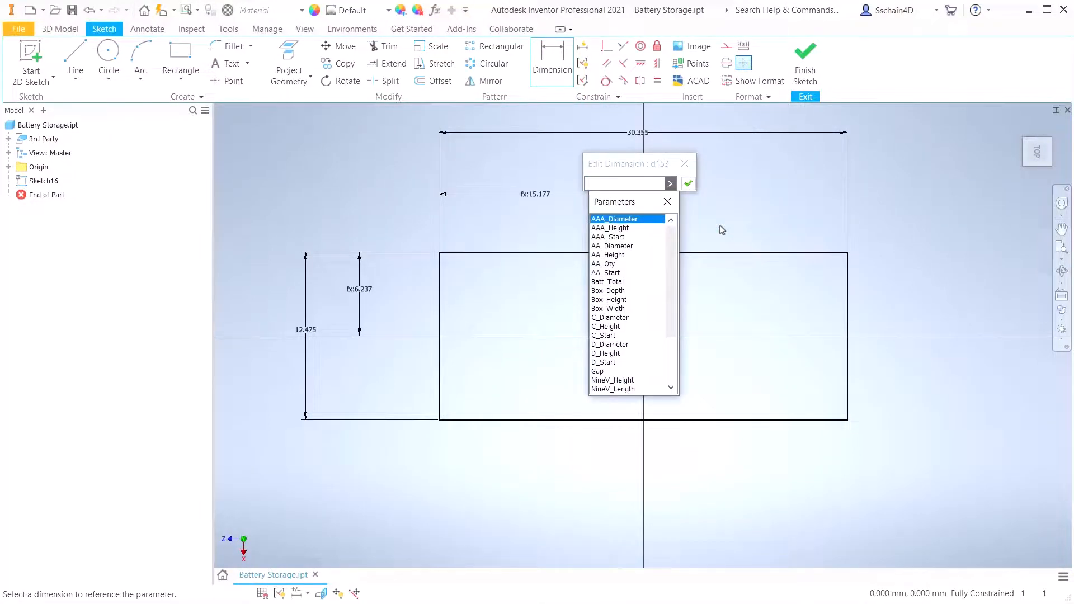
scroll(675, 246, "down", 1)
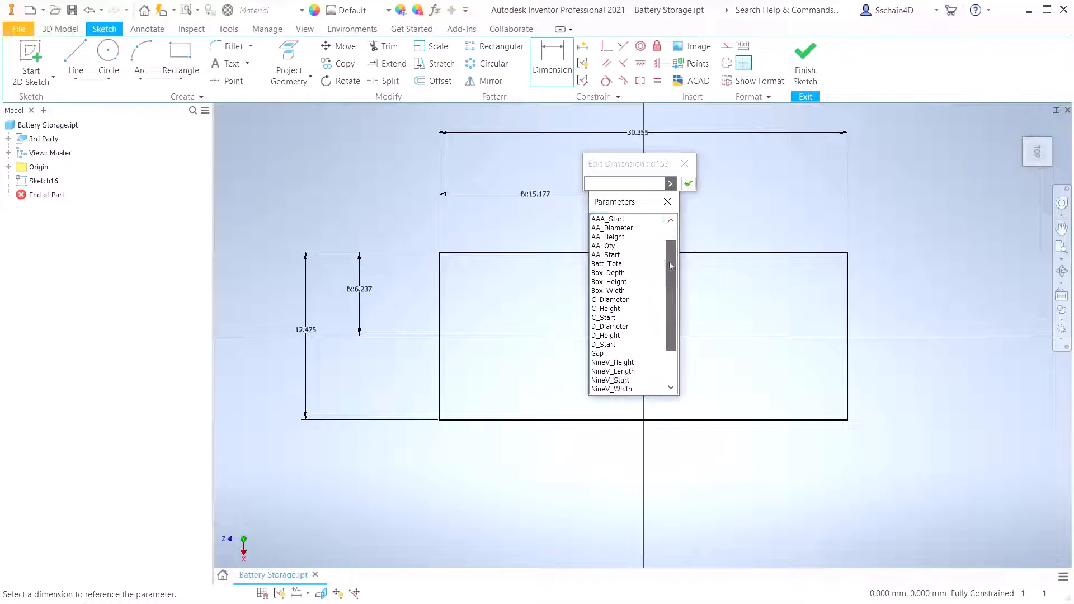
left_click_drag(674, 244, 673, 240)
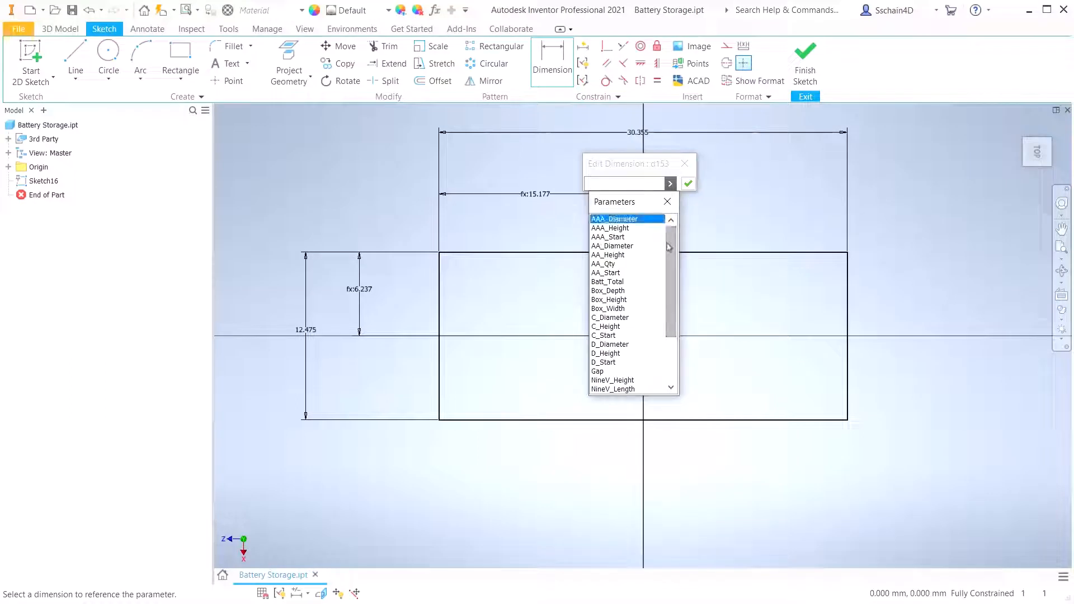
left_click(613, 309)
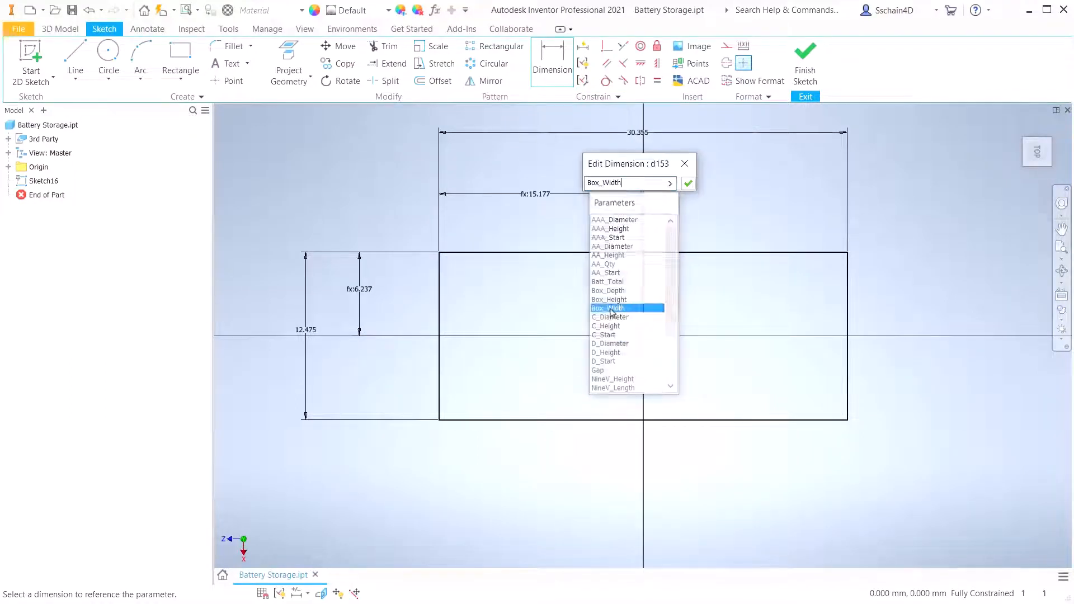
left_click(689, 184)
Set the rectangle's overall depth dimension to the linked parameter Box_Depth
scroll(598, 304, "down", 8)
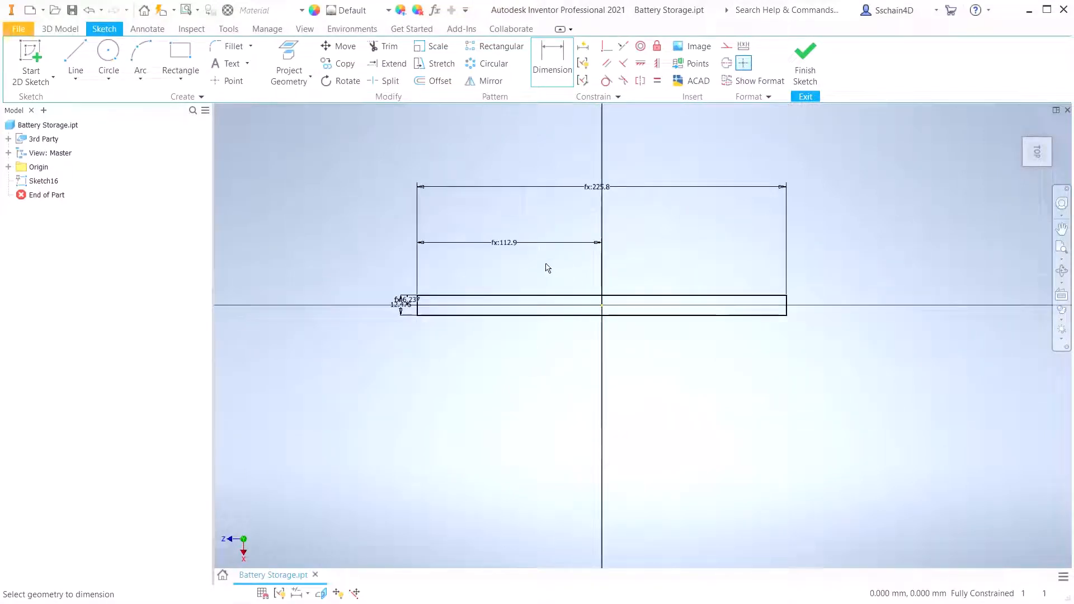
scroll(547, 268, "up", 4)
middle_click_drag(546, 267, 542, 287)
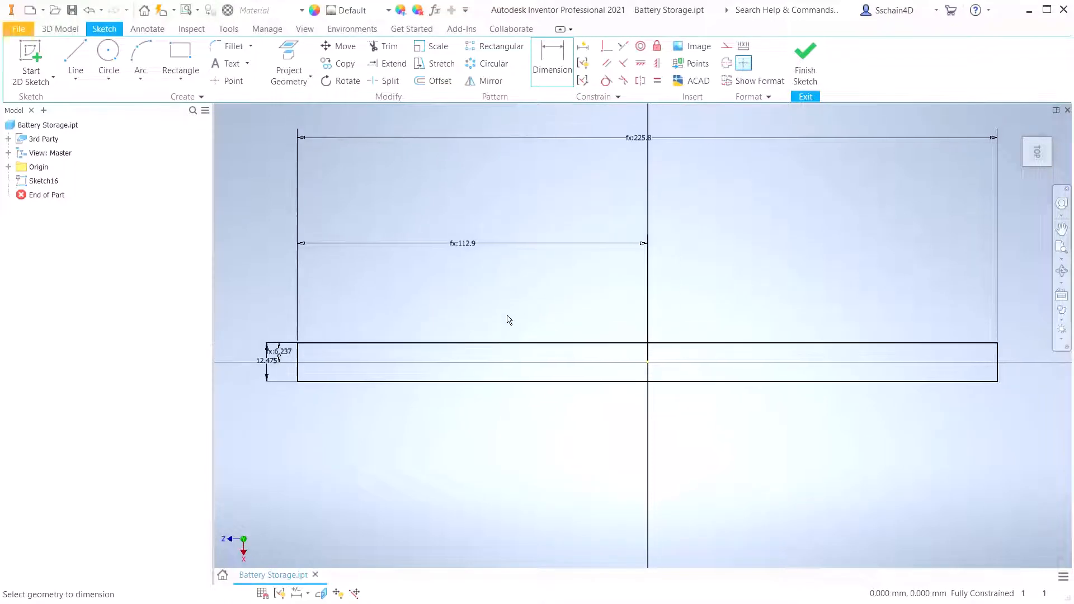
double_click(263, 363)
triple_click(234, 414)
key("BackSpace")
left_click(298, 413)
left_click(341, 456)
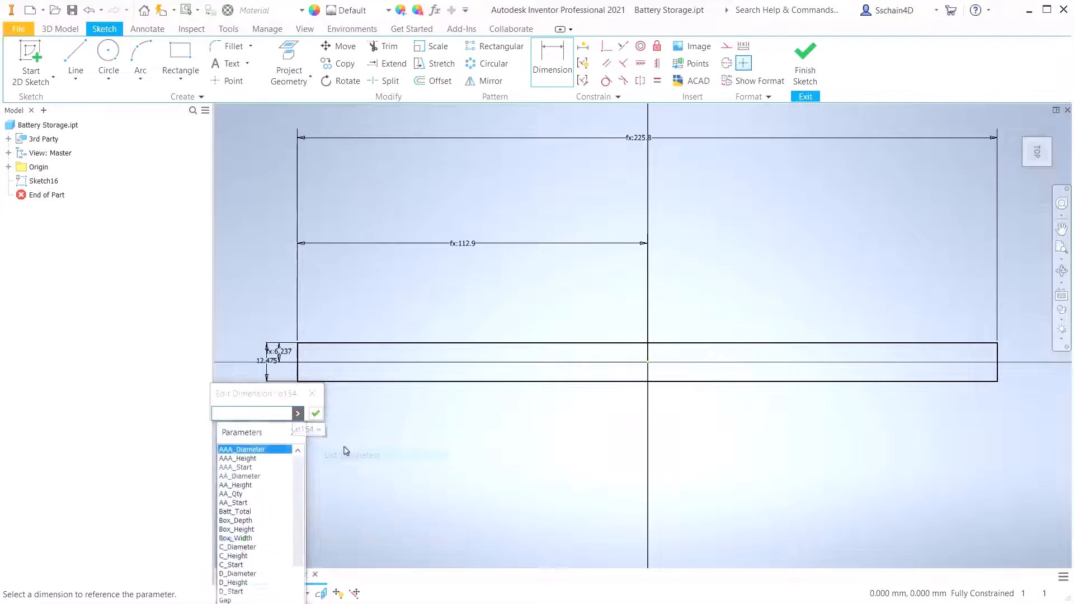
left_click(243, 529)
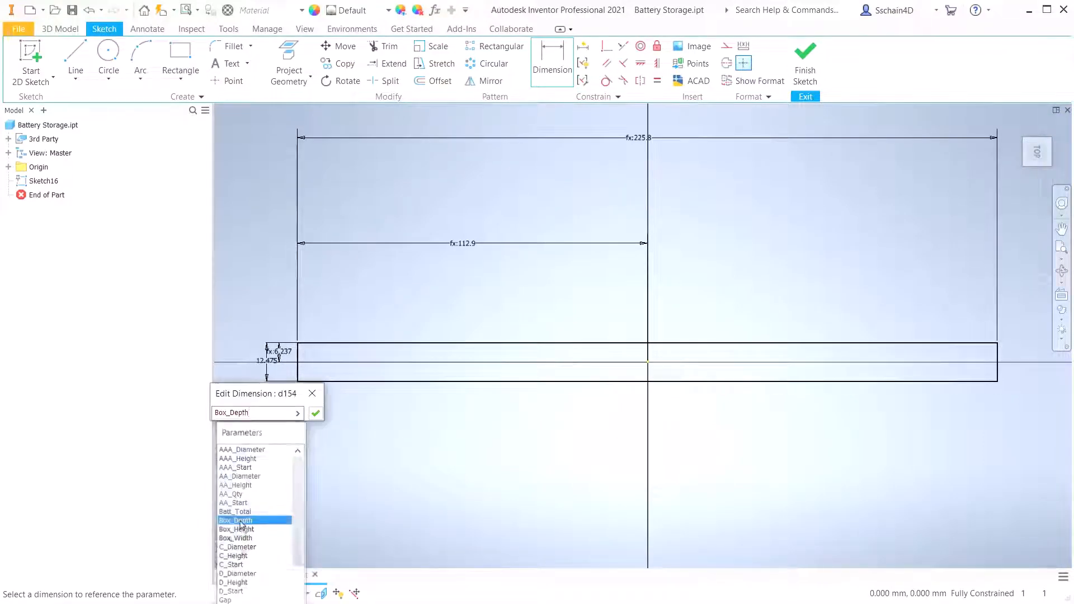
left_click(315, 413)
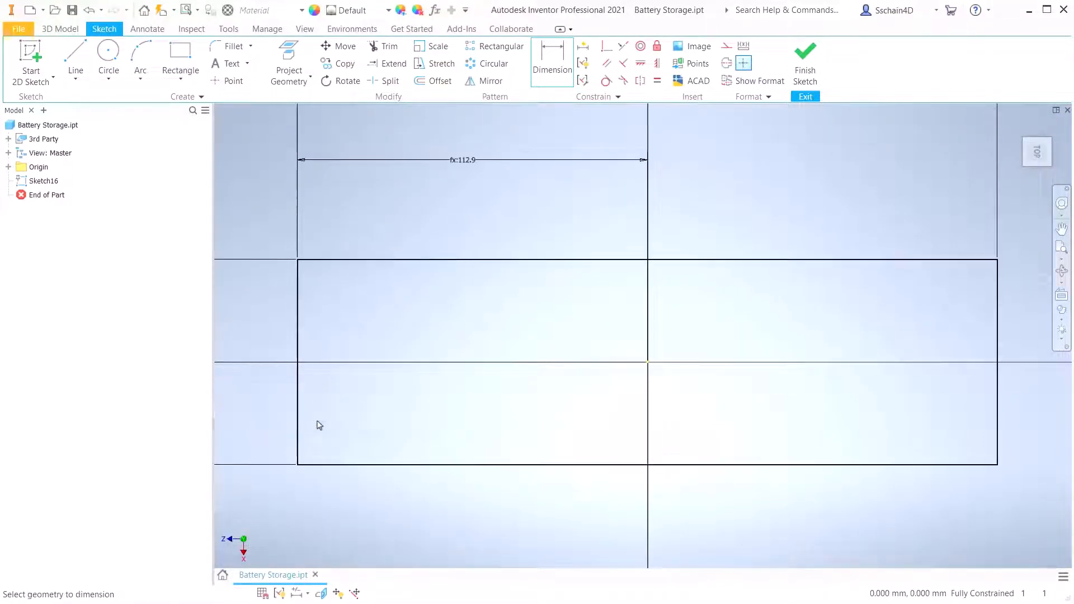
Finish the sketch and extrude the rectangle upward by the Box_Height parameter
left_click(805, 62)
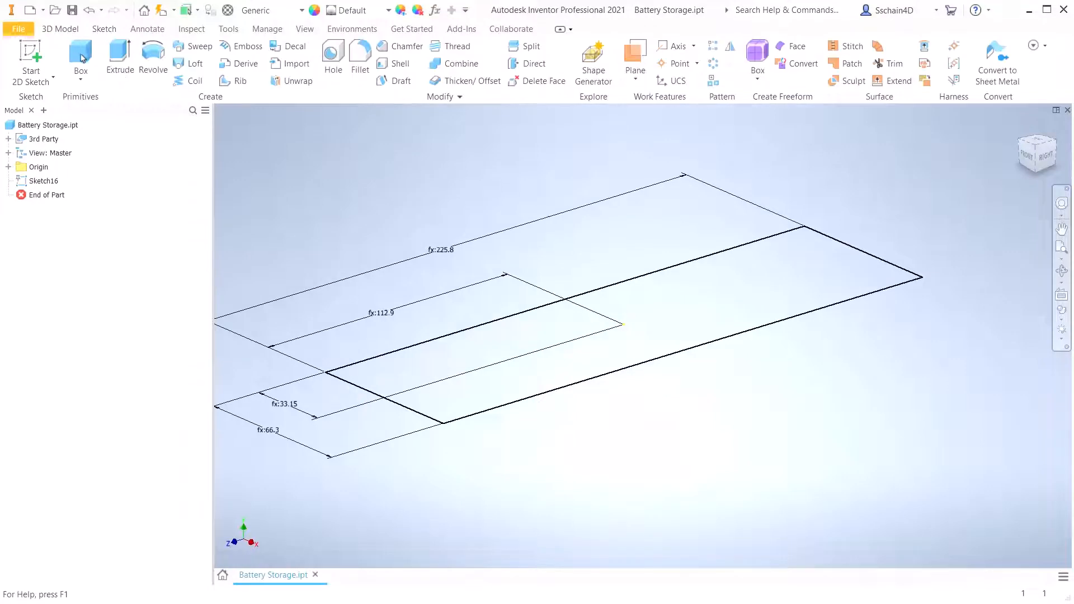
left_click(121, 58)
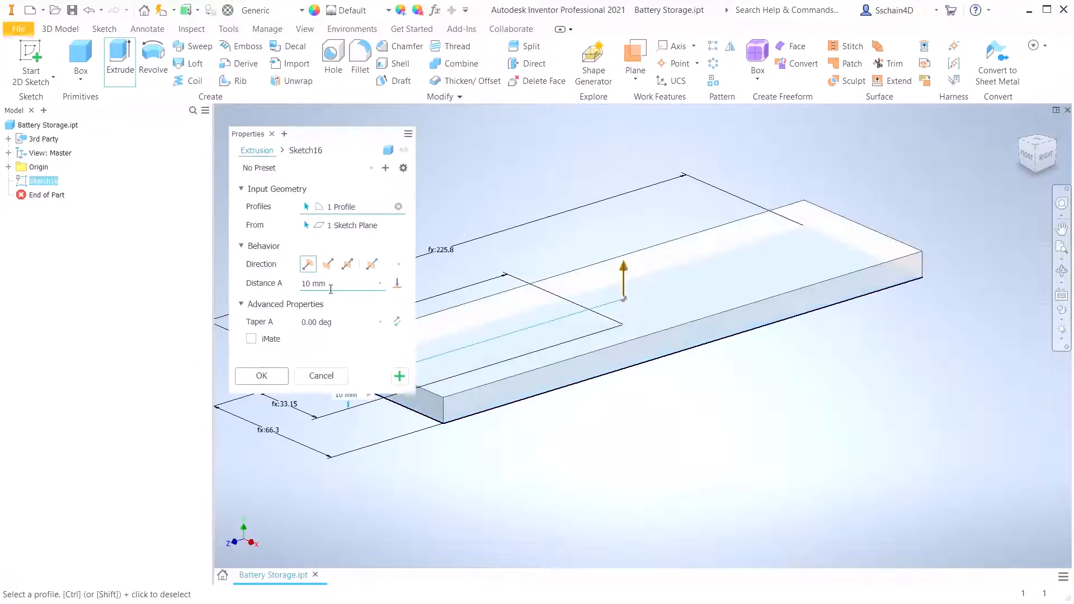
left_click(381, 283)
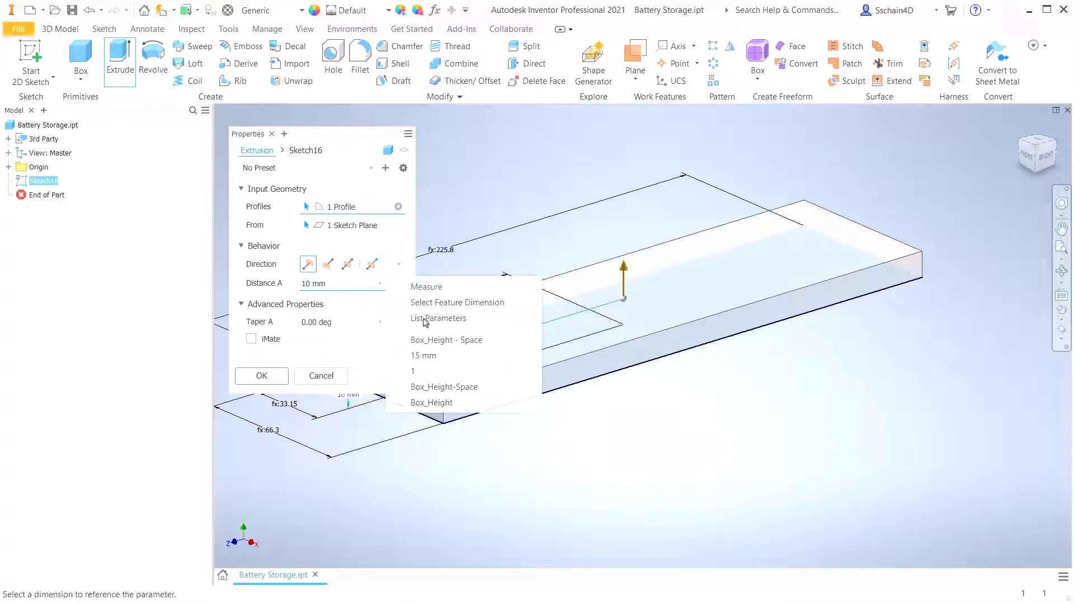
left_click(425, 319)
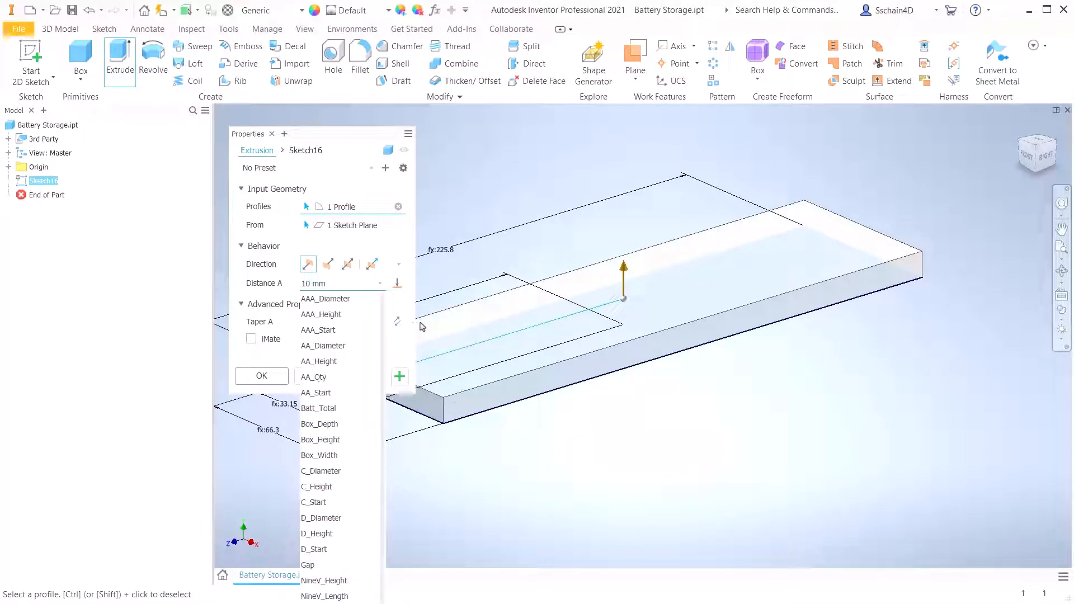
left_click(330, 439)
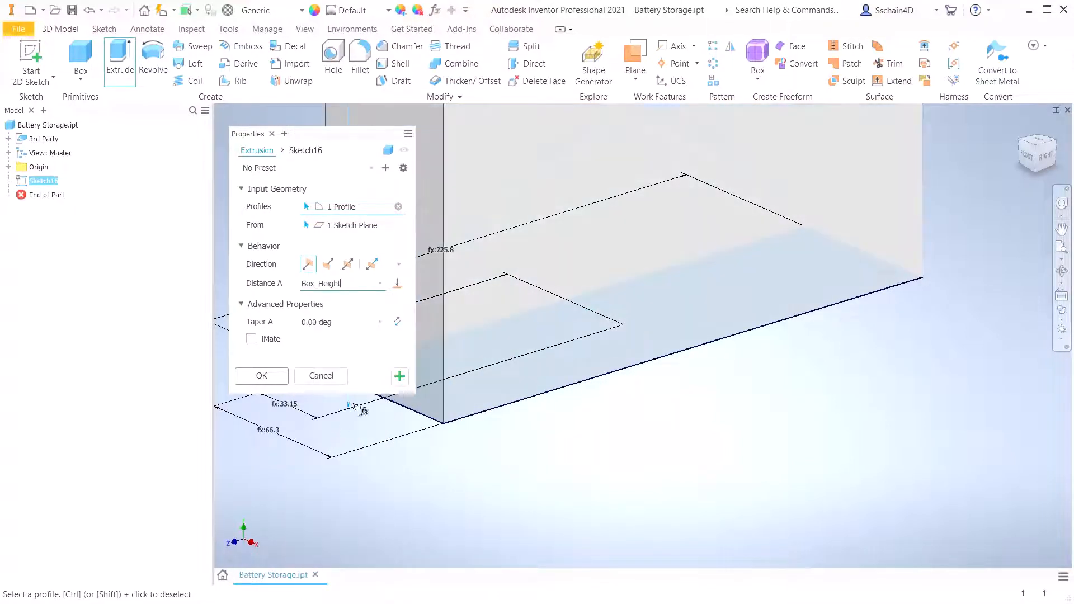
left_click(280, 378)
Start a new 2D sketch on the top face of the extruded box
scroll(499, 364, "down", 4)
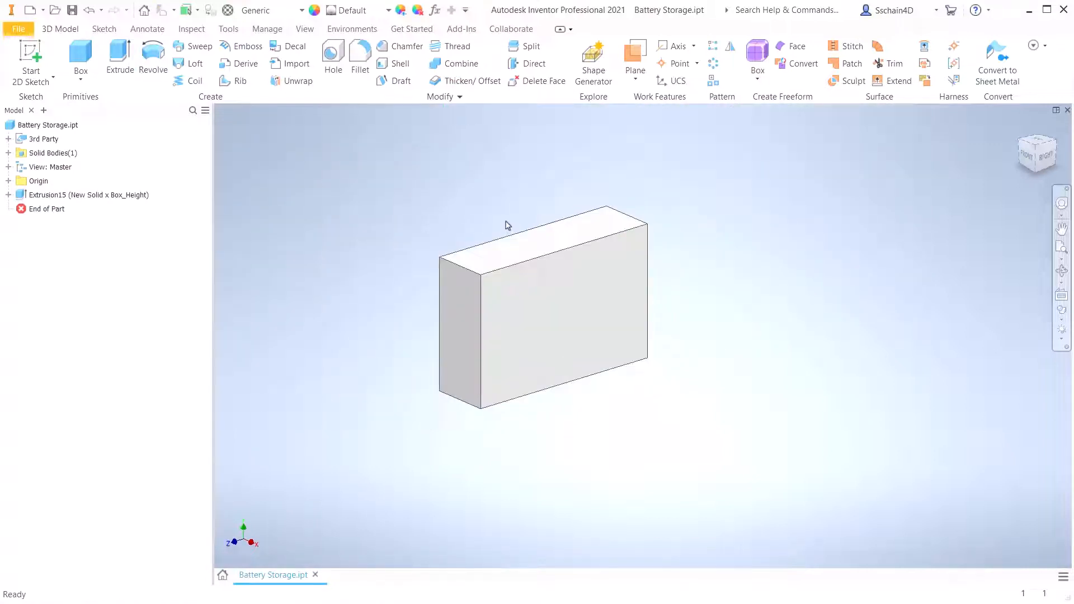
scroll(506, 222, "up", 3)
middle_click_drag(494, 250, 508, 195)
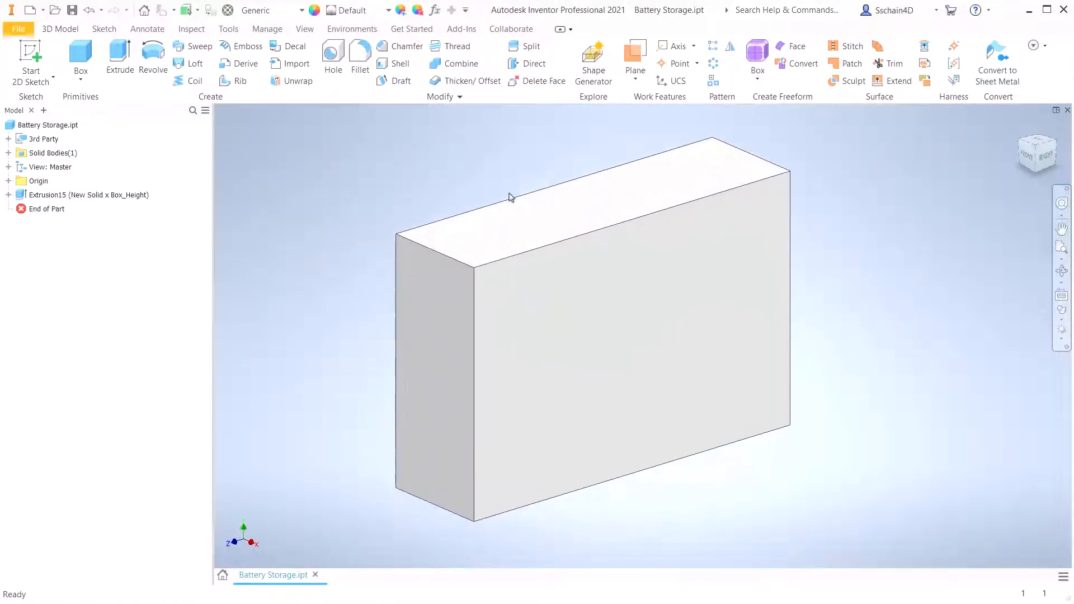
left_click(534, 229)
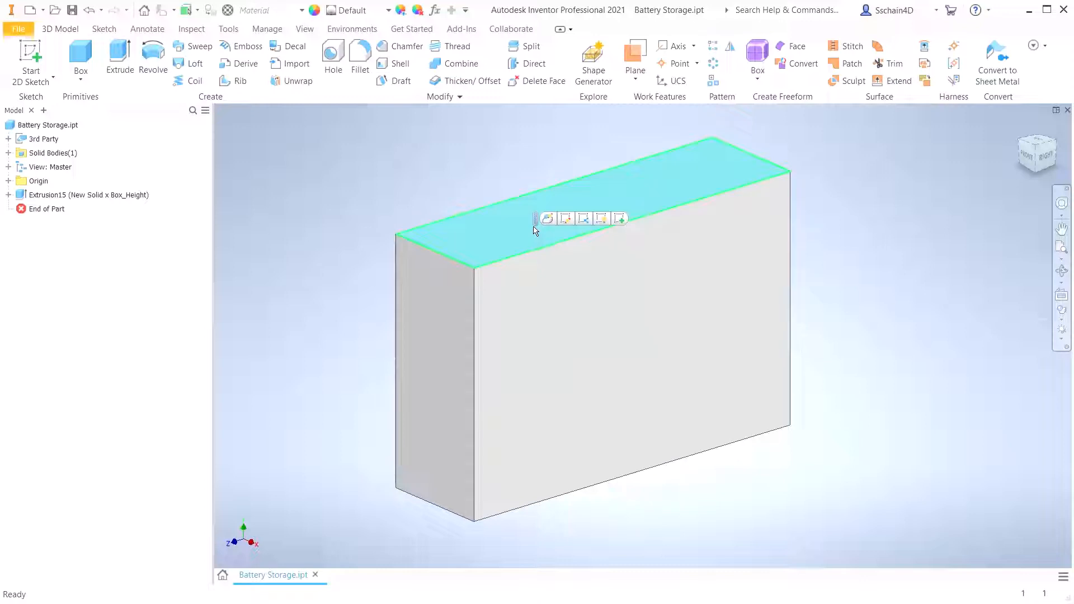
left_click(619, 219)
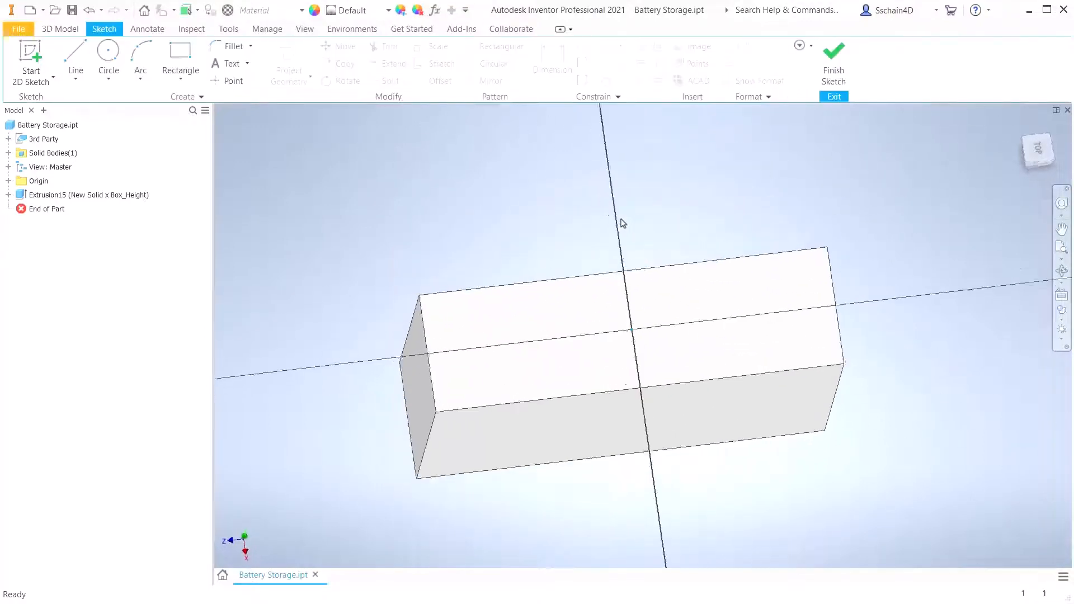
scroll(495, 370, "up", 3)
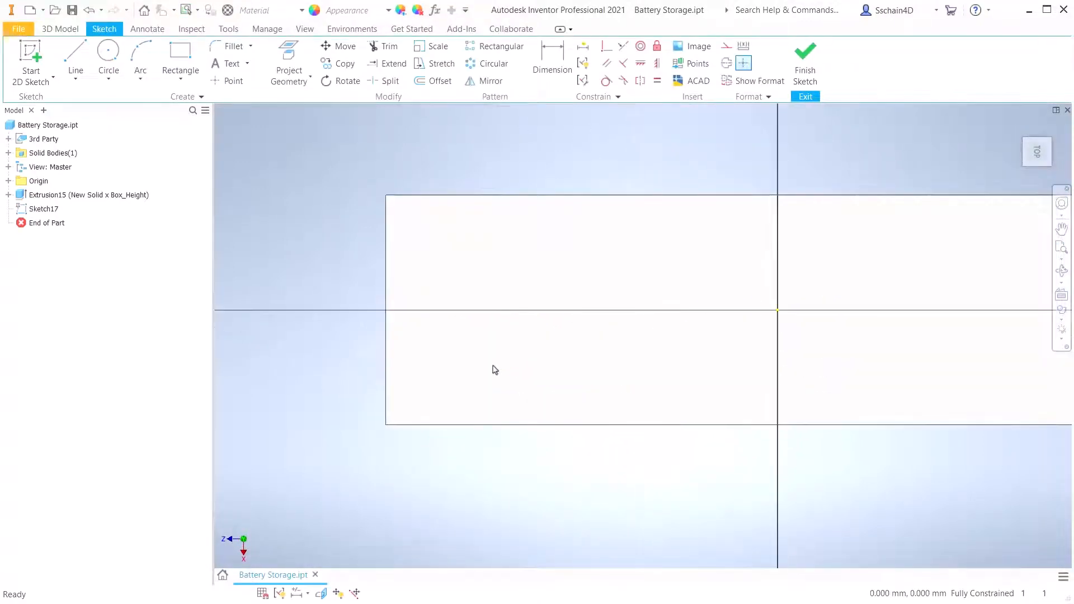
Sketch an upright rectangle about 15 mm wide and 44 mm long just inside the box's left short edge, near the lower corner
left_click(189, 56)
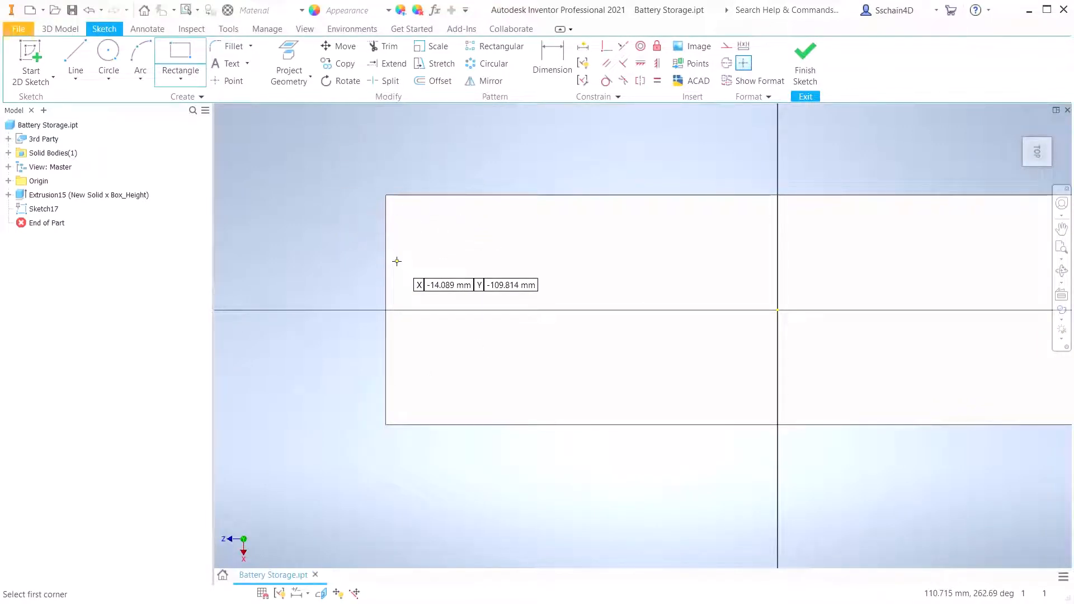
left_click(396, 261)
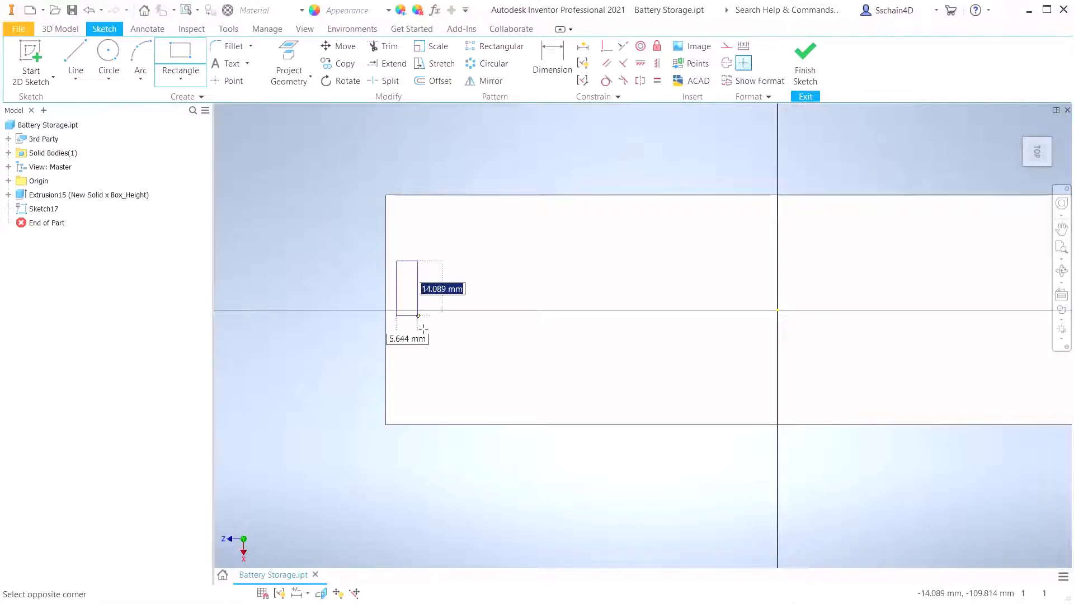
key("Escape")
left_click(449, 414)
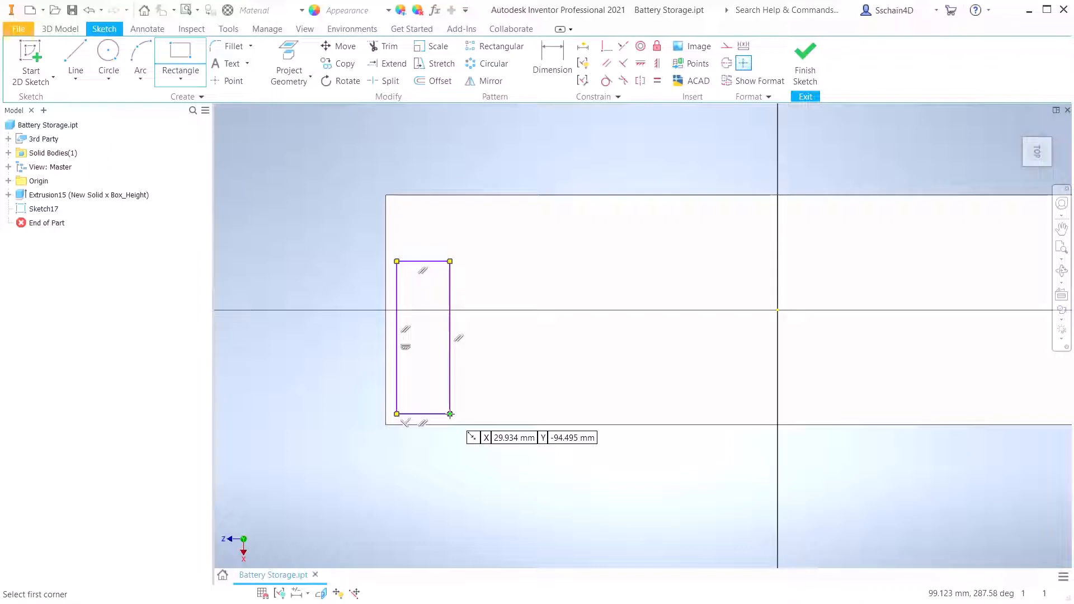
Sketch a small rectangle about 9 by 3 mm from the tall rectangle's lower side to the box's lower long edge
scroll(435, 442, "up", 3)
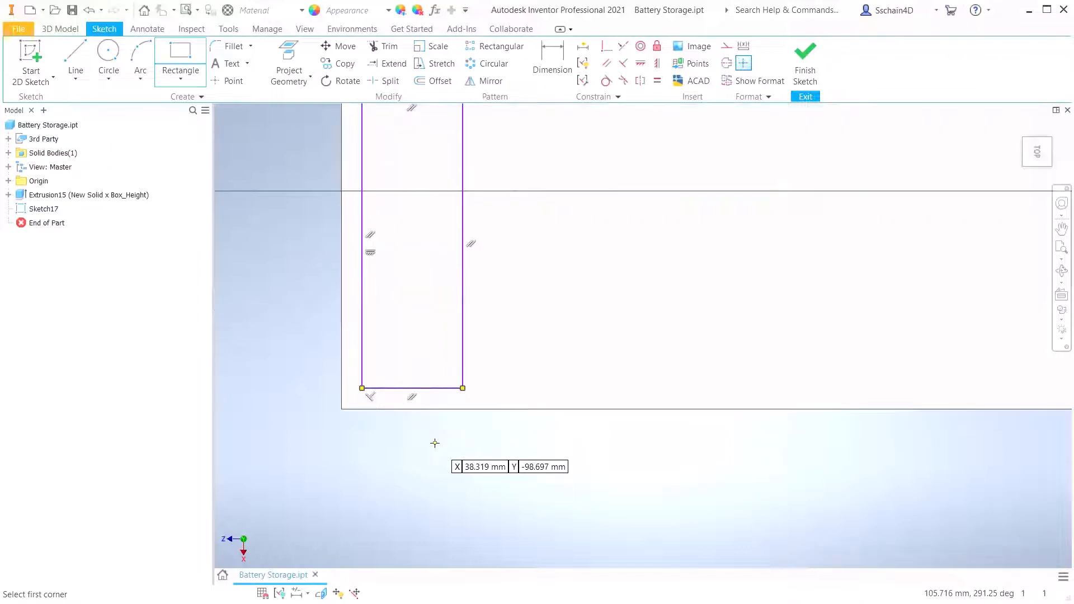
left_click(382, 388)
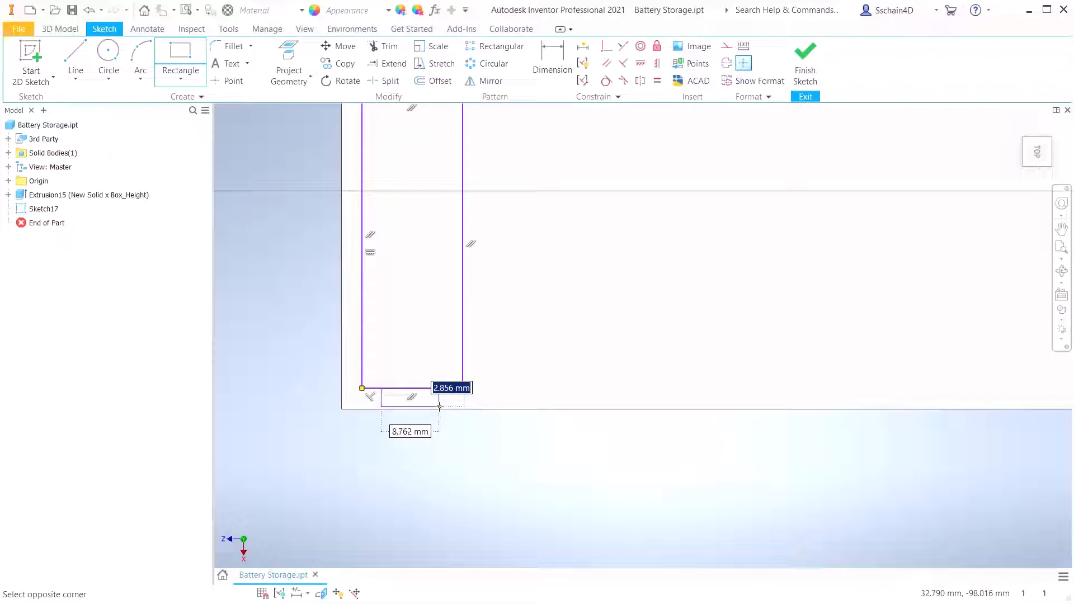
left_click(440, 408)
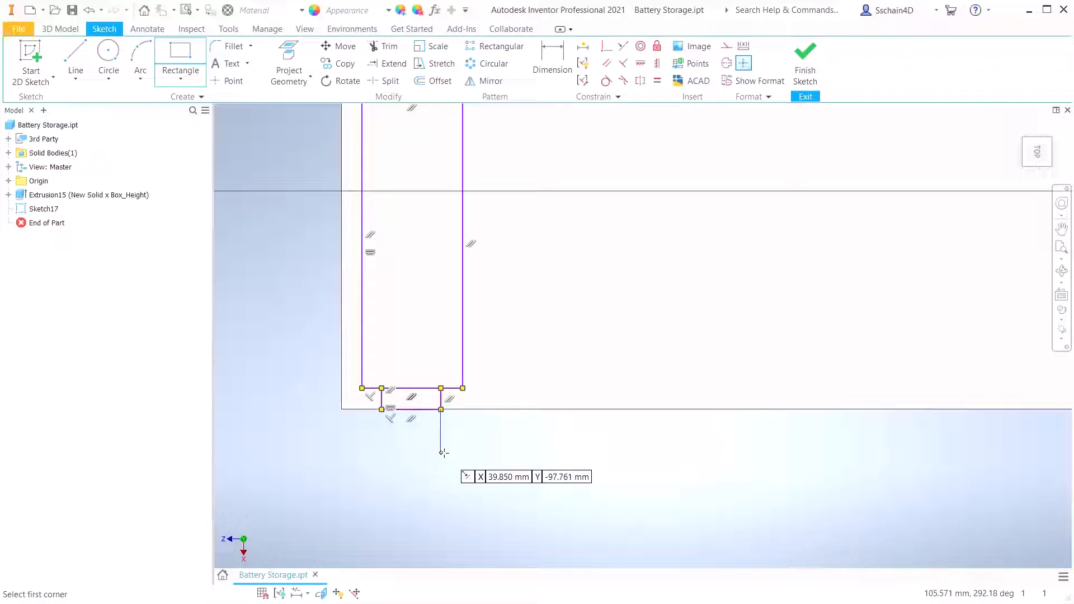
Dimension the tall rectangle's left side from the box's left edge and set it to the Space parameter
key("d")
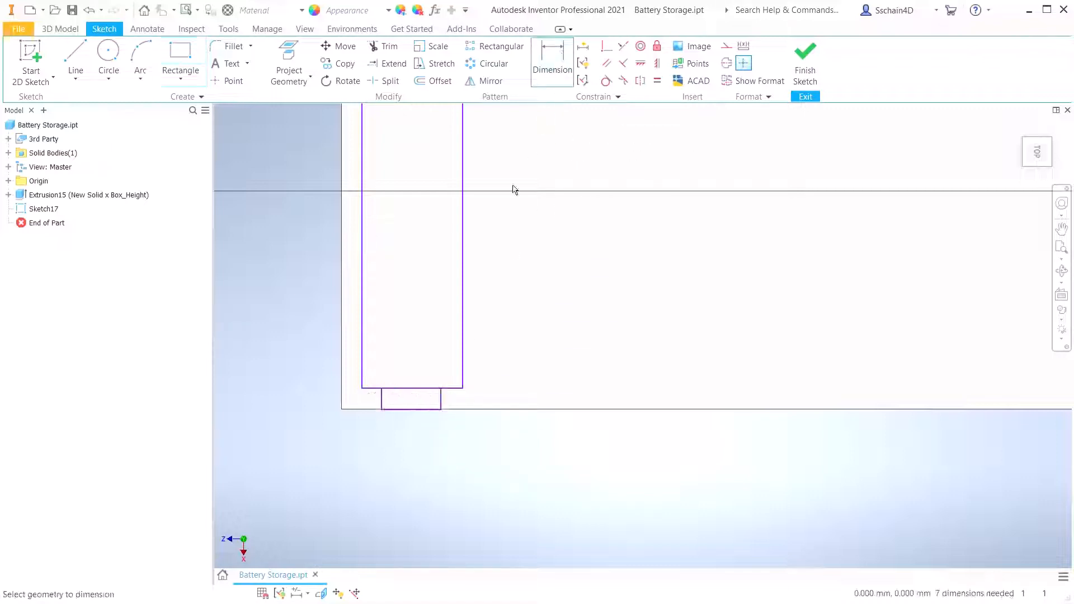
left_click(364, 362)
left_click(341, 361)
left_click(267, 271)
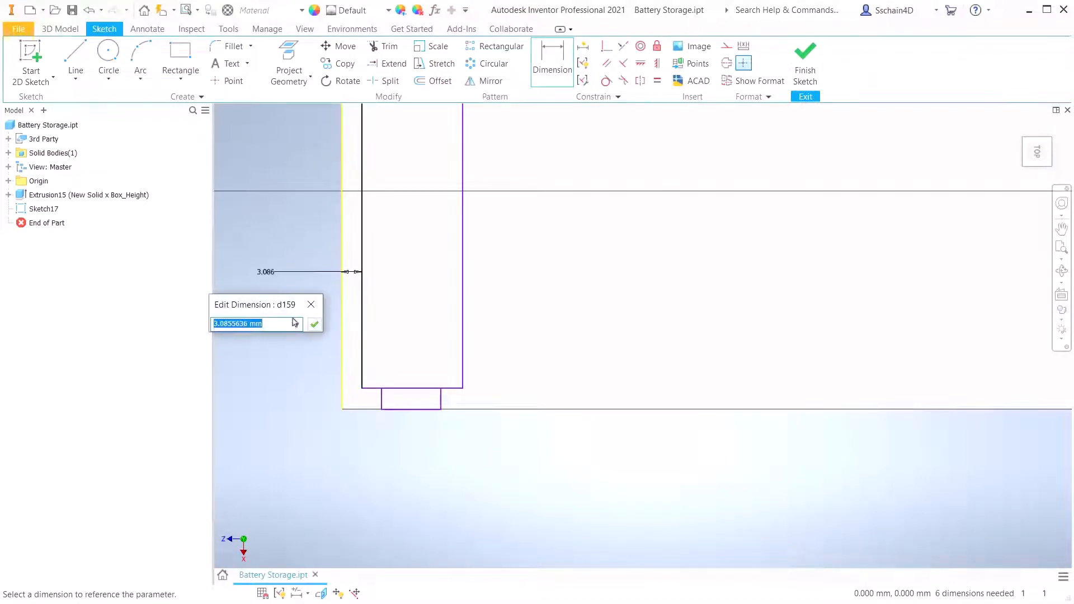
left_click(295, 323)
left_click(345, 368)
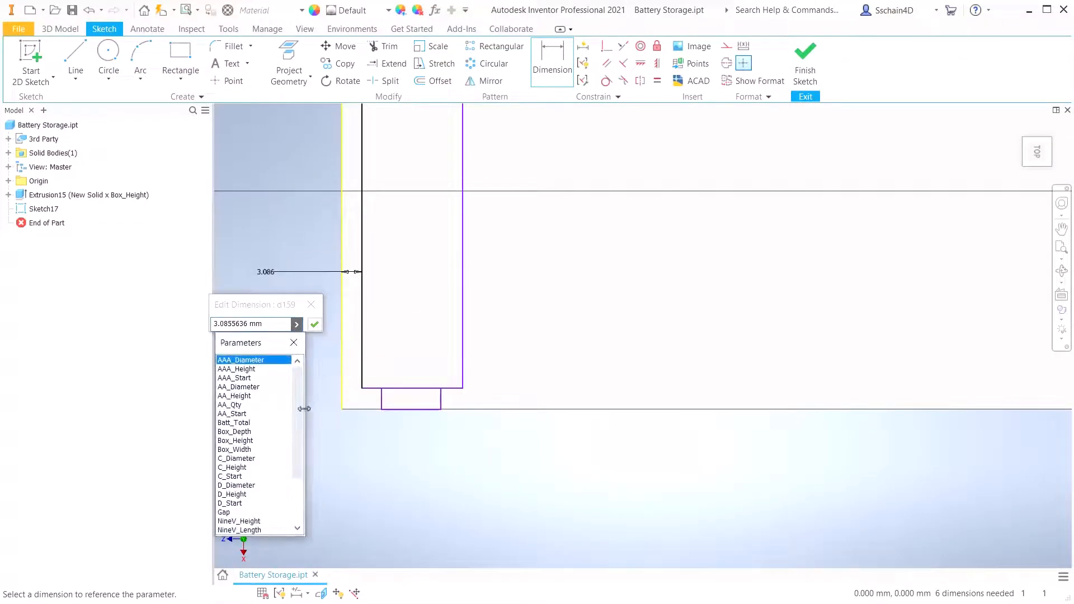
left_click_drag(297, 442, 296, 489)
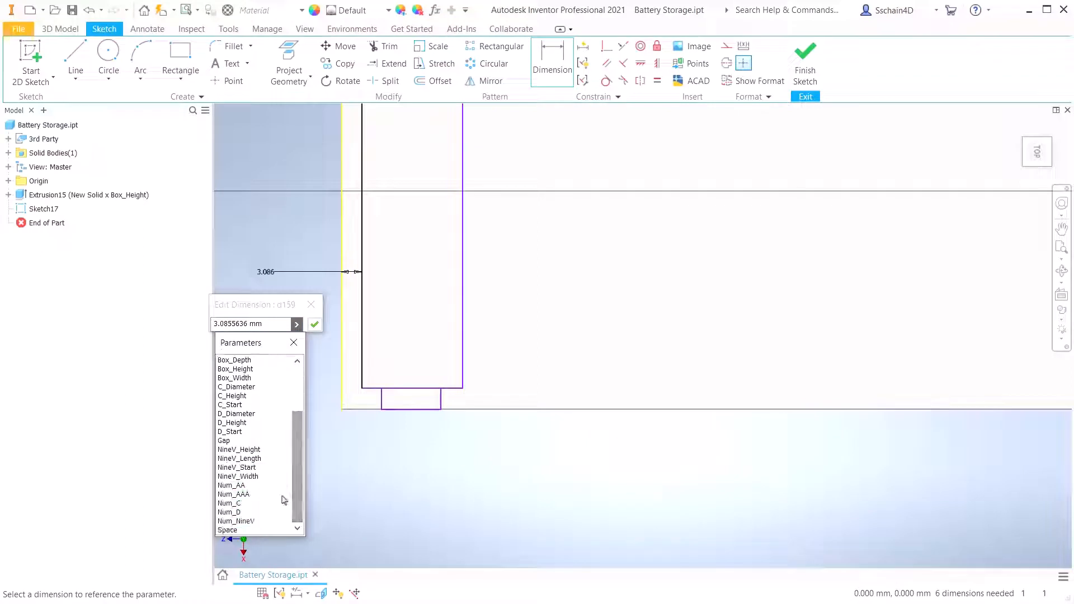
left_click(240, 529)
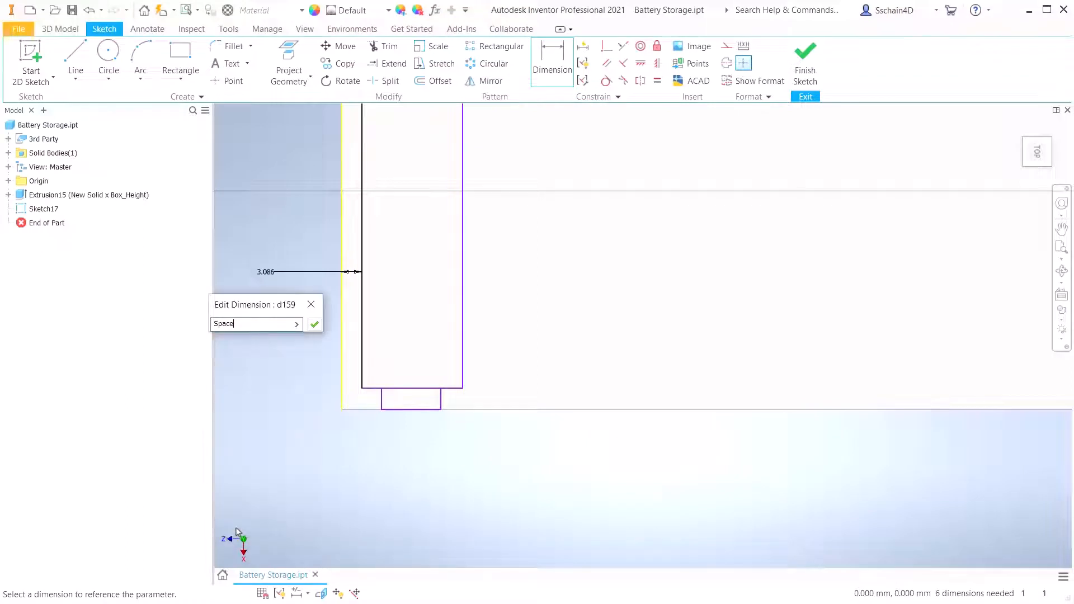
left_click(314, 325)
Dimension the tall rectangle's lower side from the box's lower edge, referencing the left-side spacing dimension for its value
left_click(454, 388)
left_click(454, 409)
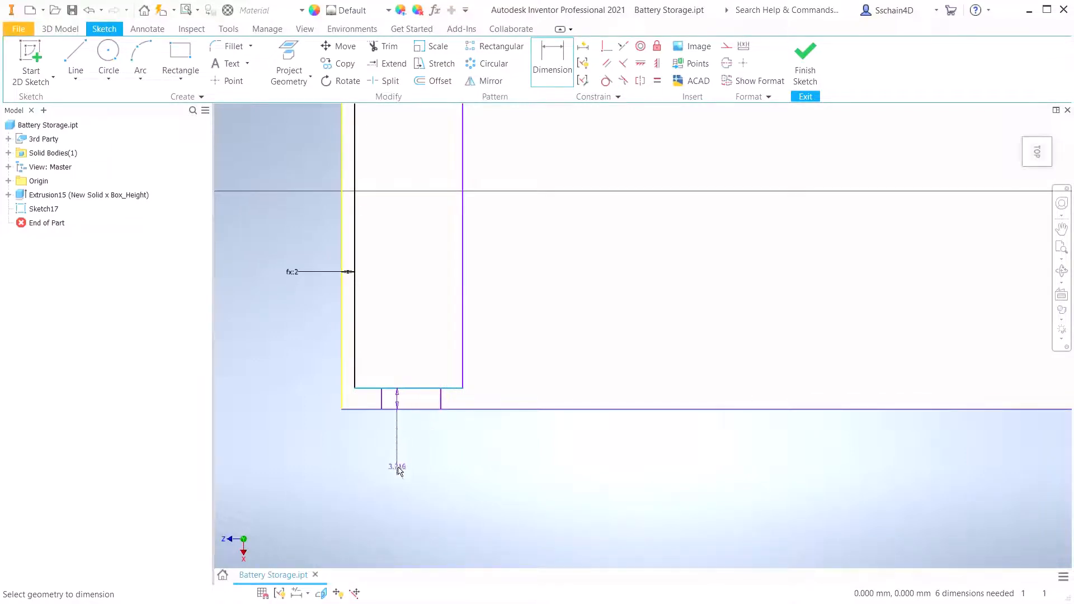
left_click(302, 460)
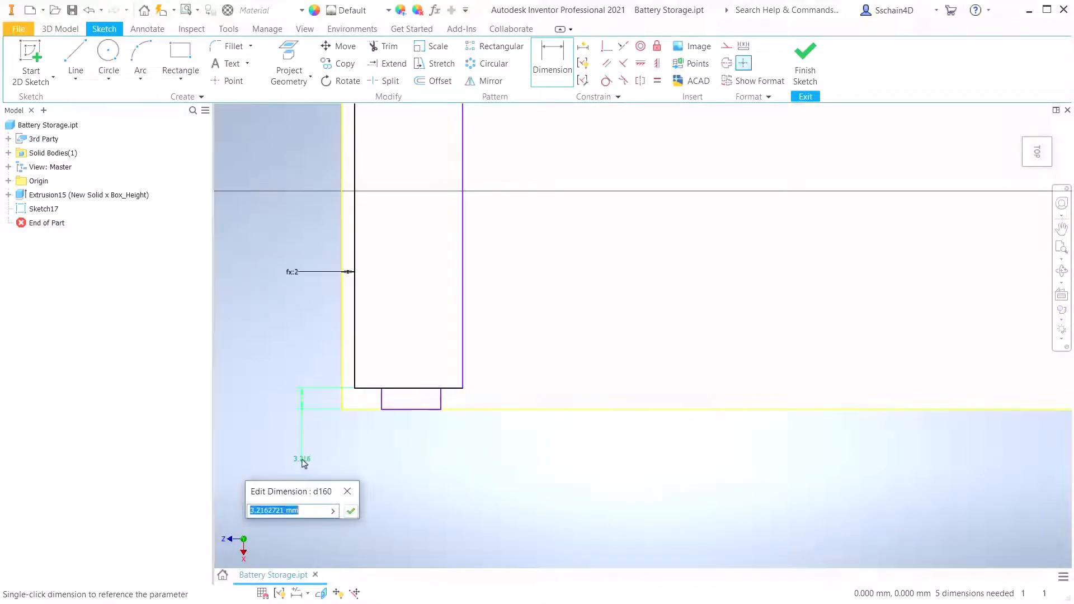
left_click(300, 274)
key("Return")
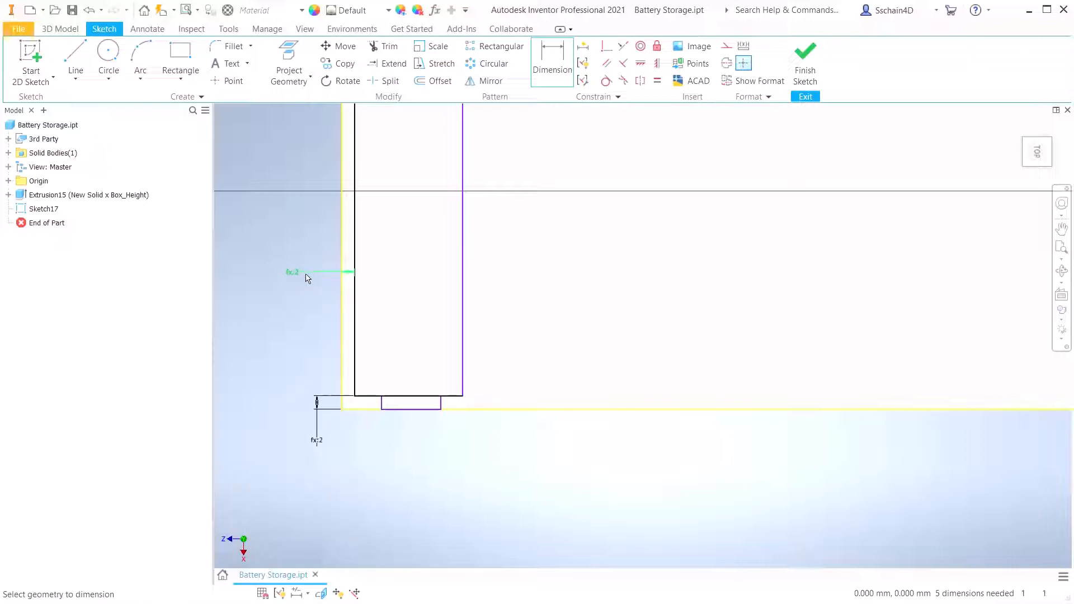
Dimension the tall rectangle's width as AAA_Diameter+Gap
scroll(323, 352, "up", 2)
left_click(372, 202)
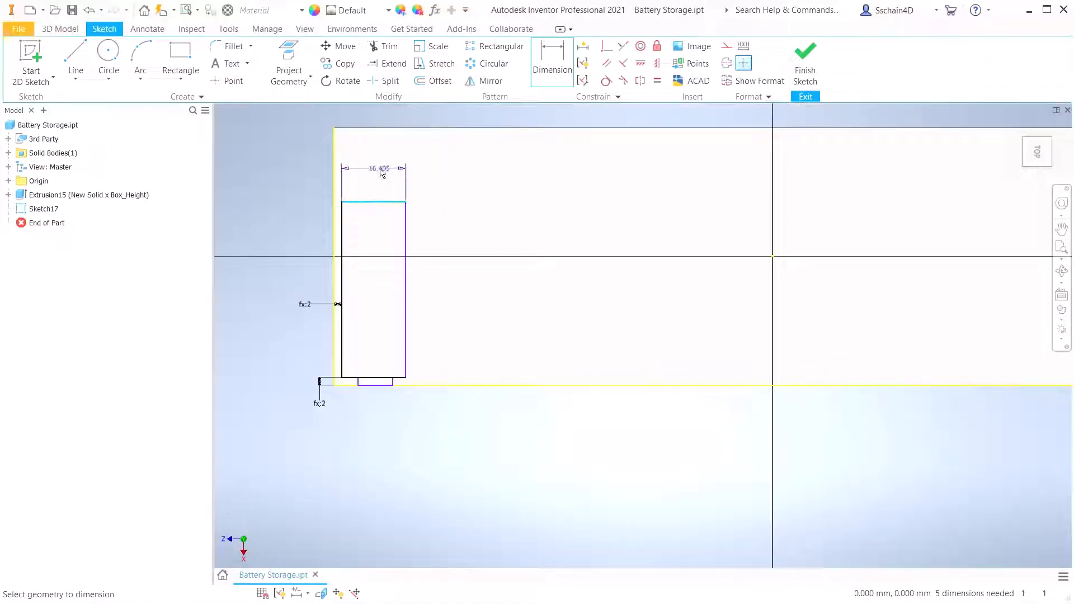
left_click(381, 164)
left_click(406, 215)
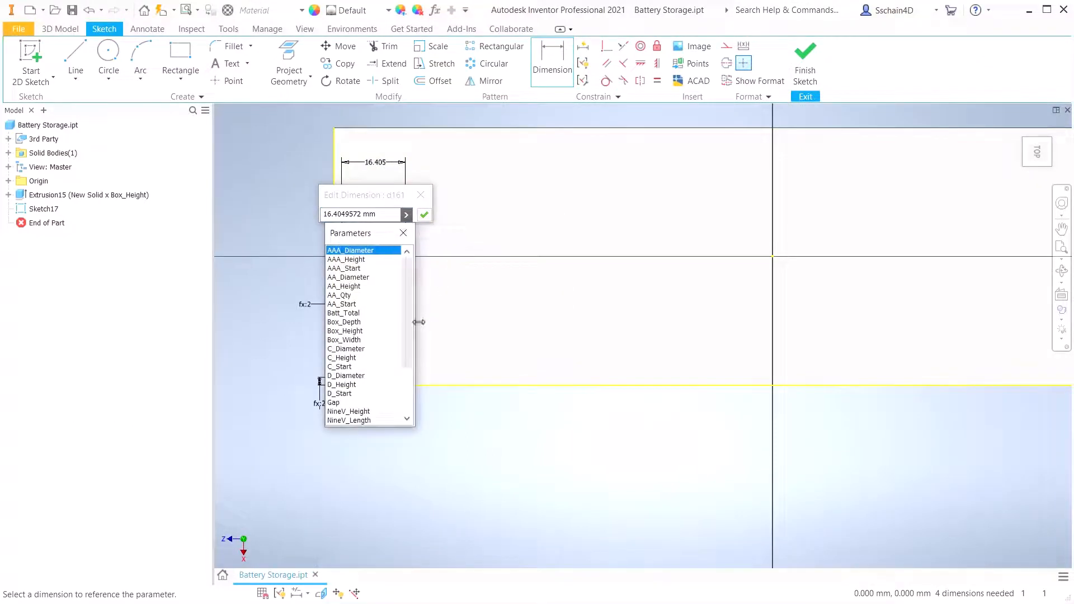
left_click(360, 251)
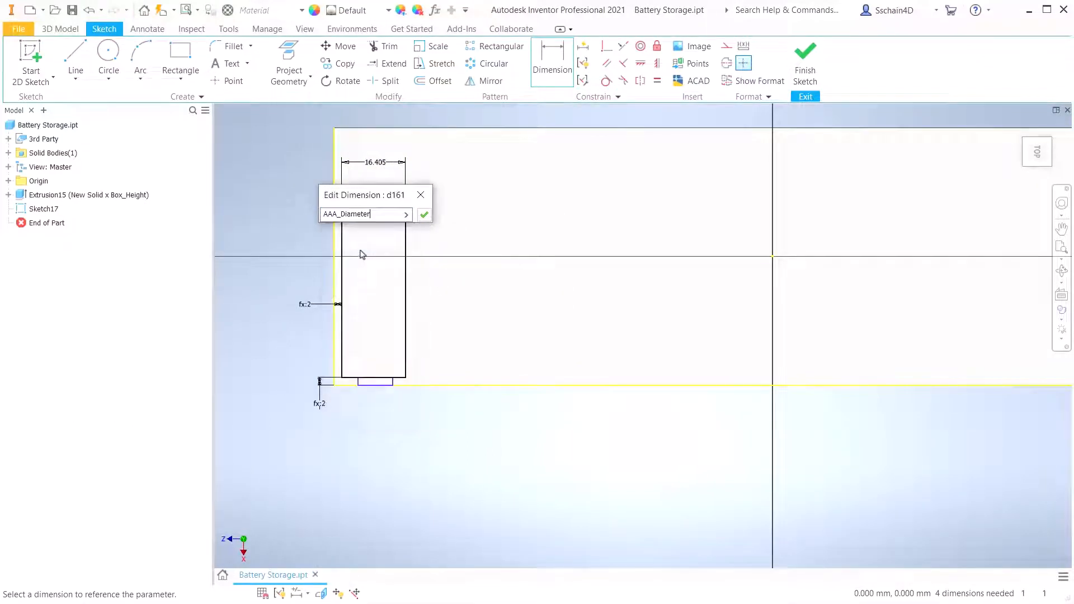
type("+Gap")
left_click(424, 216)
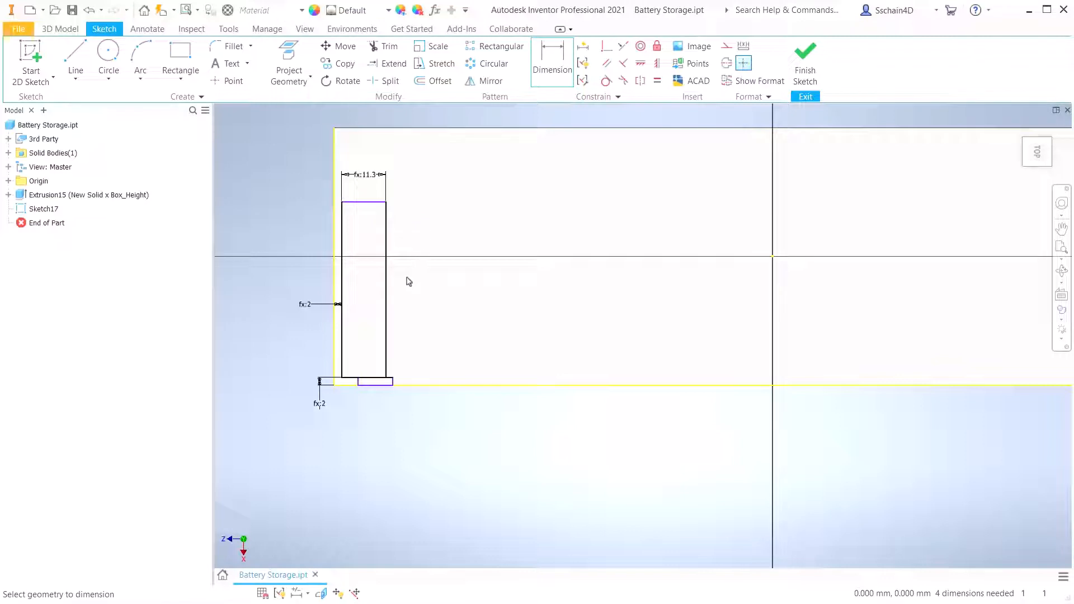
Dimension the tall rectangle's length as AAA_Height+Gap
left_click(392, 290)
left_click(430, 291)
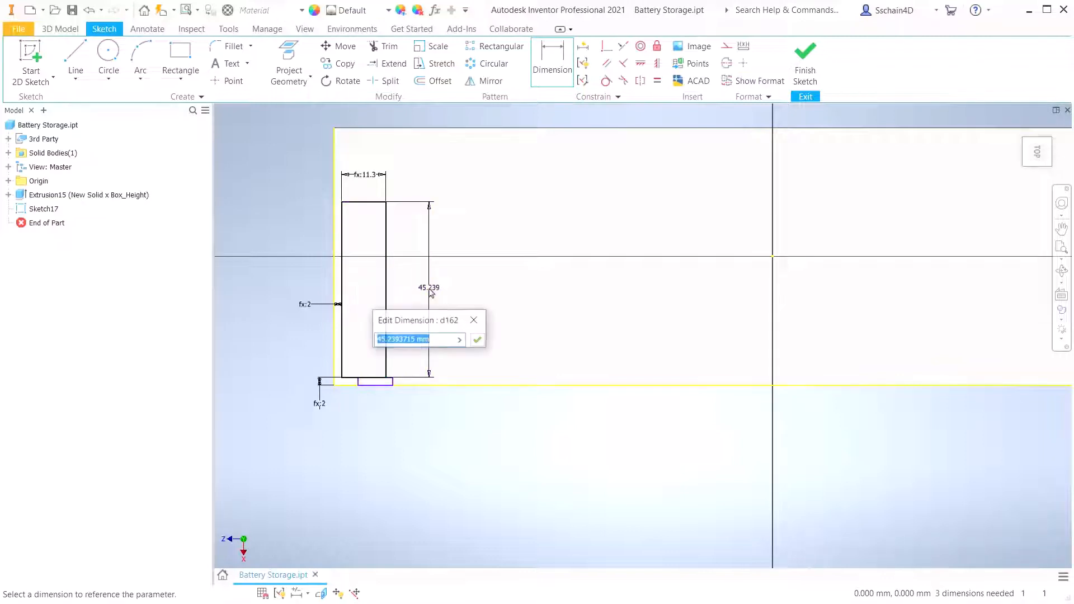
left_click(459, 339)
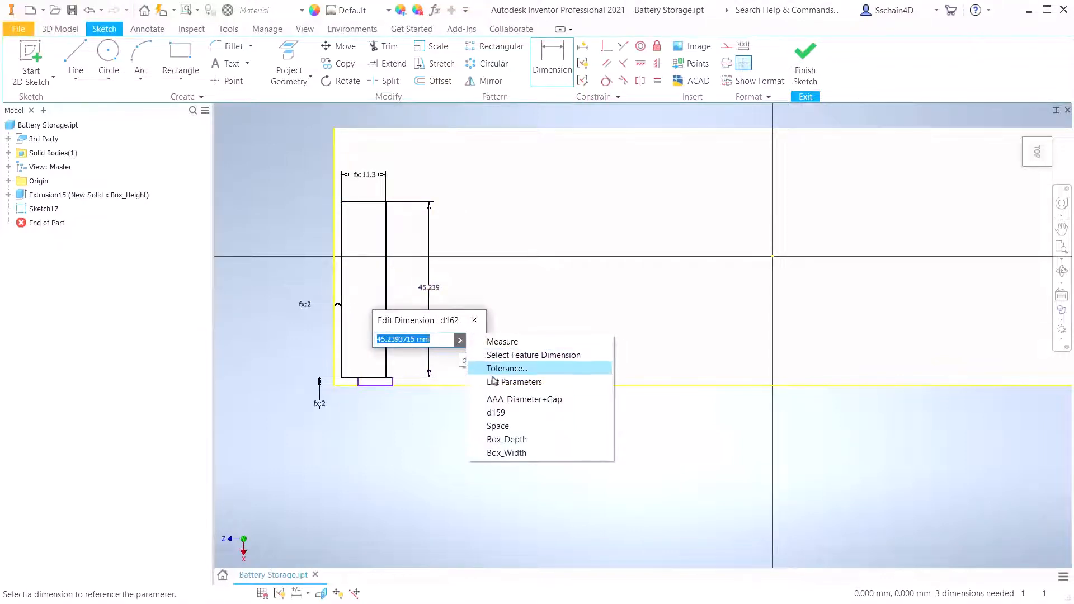
left_click(493, 381)
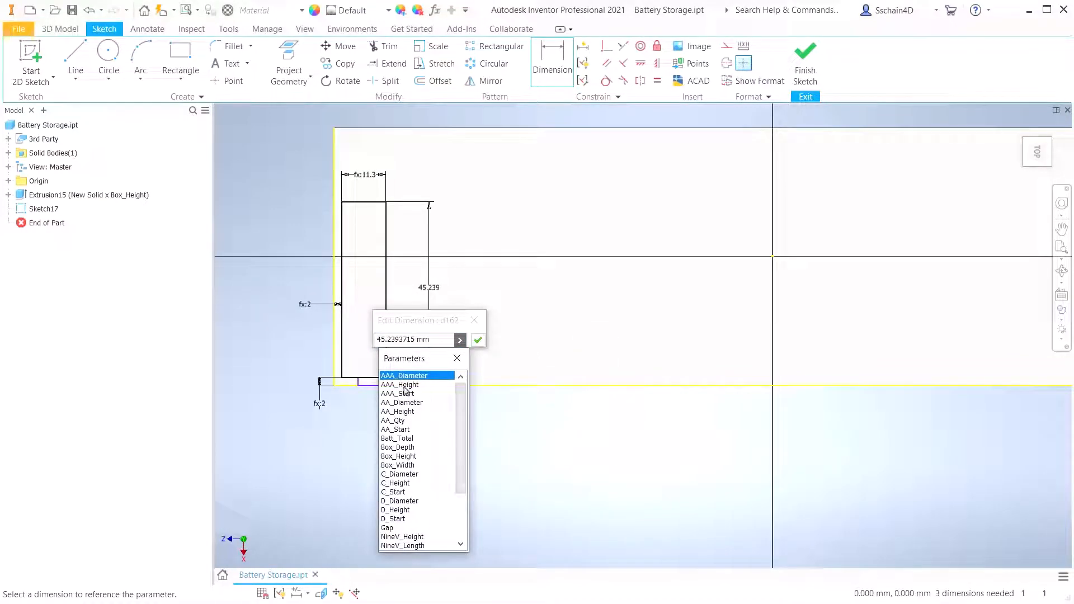
left_click(407, 390)
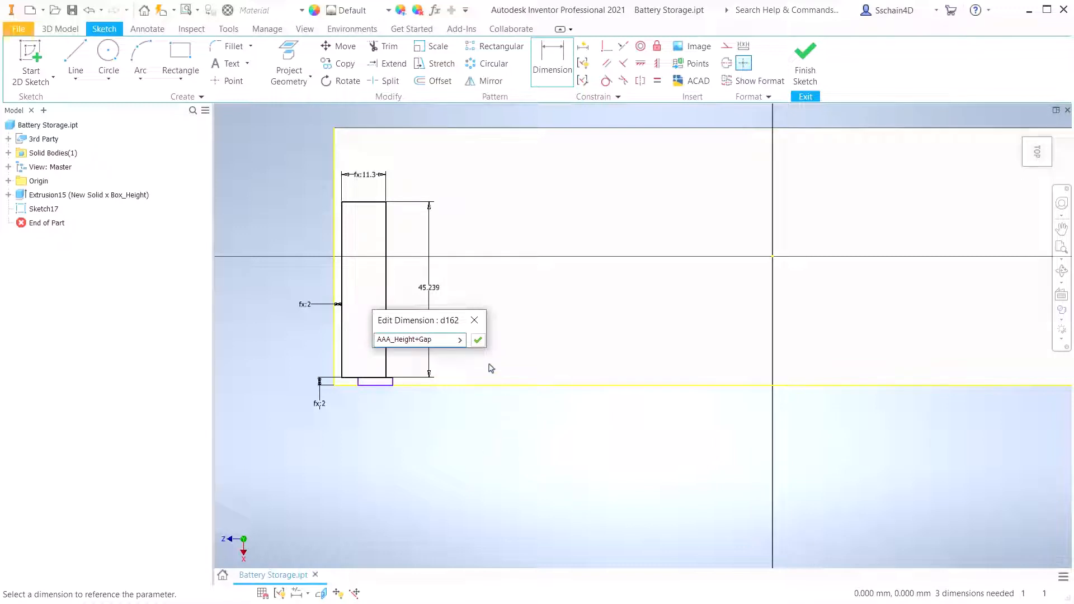
left_click(480, 341)
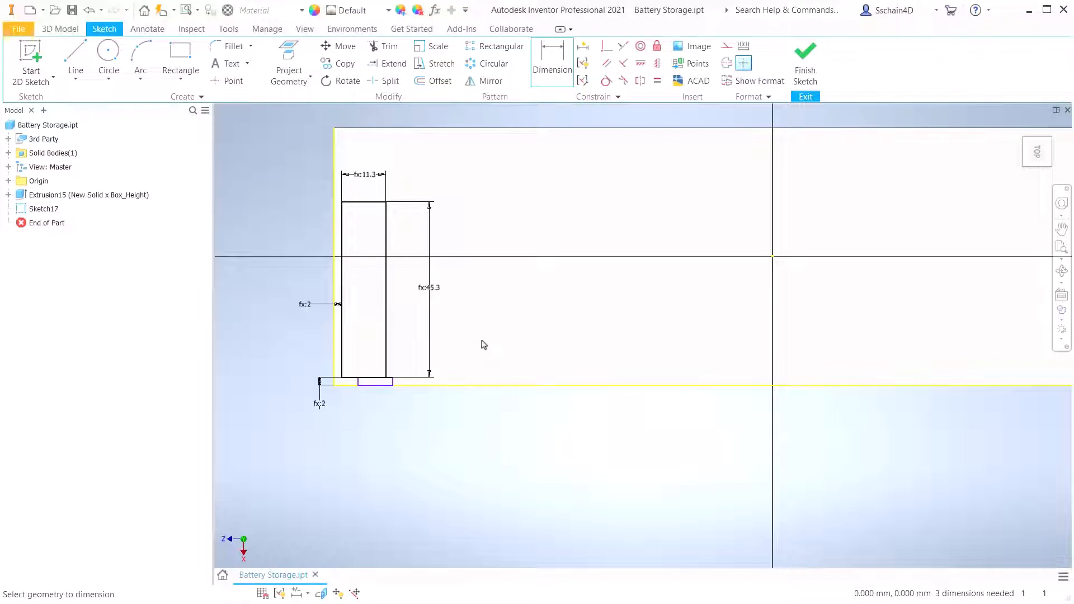
Move both short sides of the small rectangle inward so it sits within the width of the tall rectangle
scroll(359, 389, "up", 5)
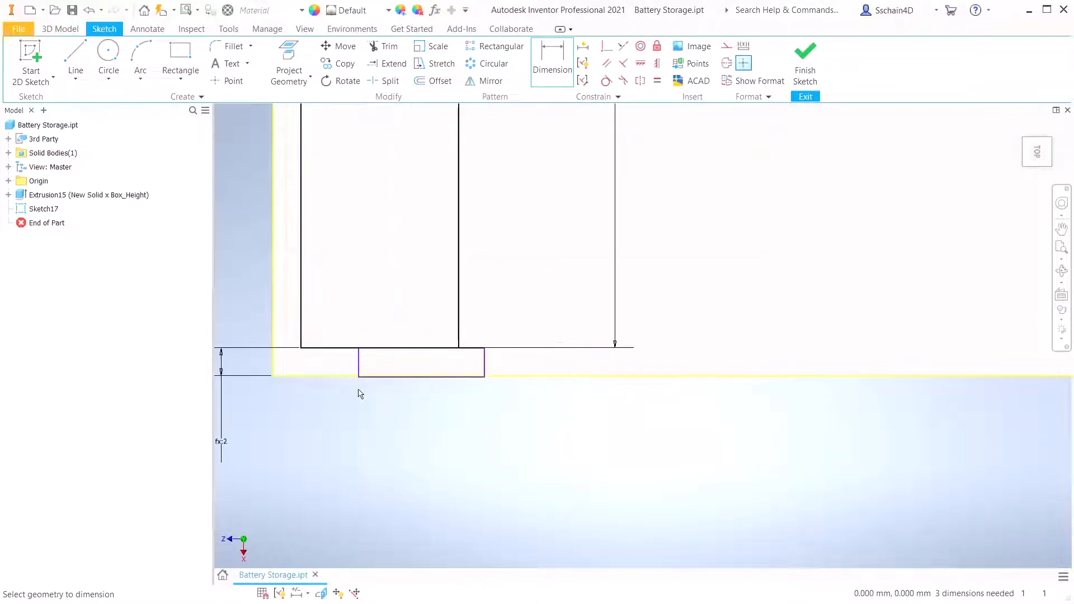
key("Escape")
left_click_drag(359, 367, 329, 366)
left_click_drag(483, 366, 409, 366)
Dimension the small rectangle's right side 3 mm from the tall rectangle's right side
left_click(554, 63)
left_click(410, 371)
left_click(459, 336)
left_click(439, 436)
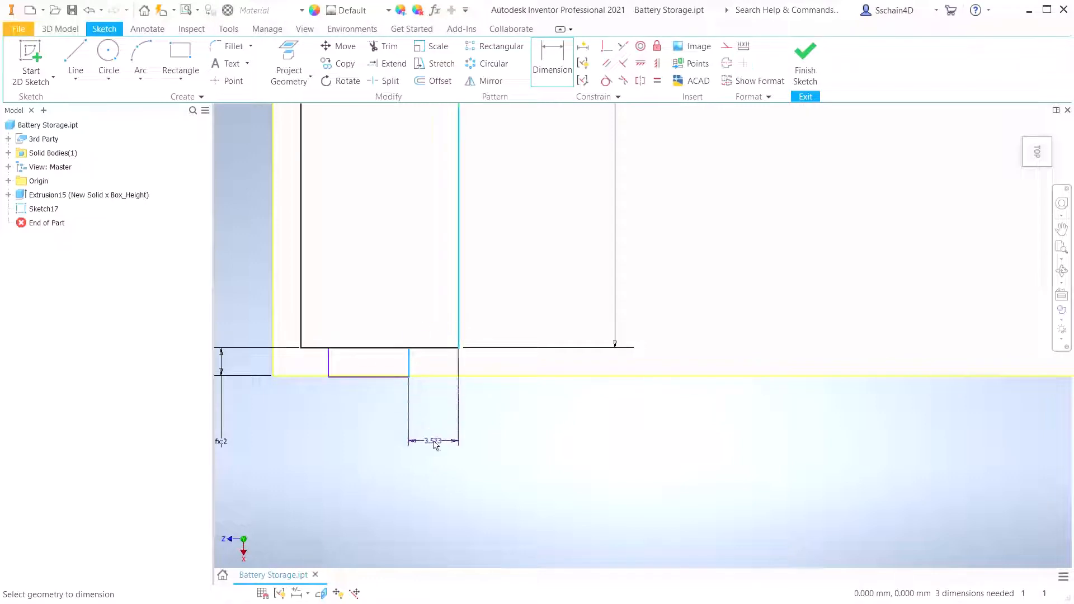
type("3")
key("Return")
Dimension the small rectangle's left side from the tall rectangle's left side and set it equal to the right-side offset, d163
left_click(328, 362)
left_click(302, 327)
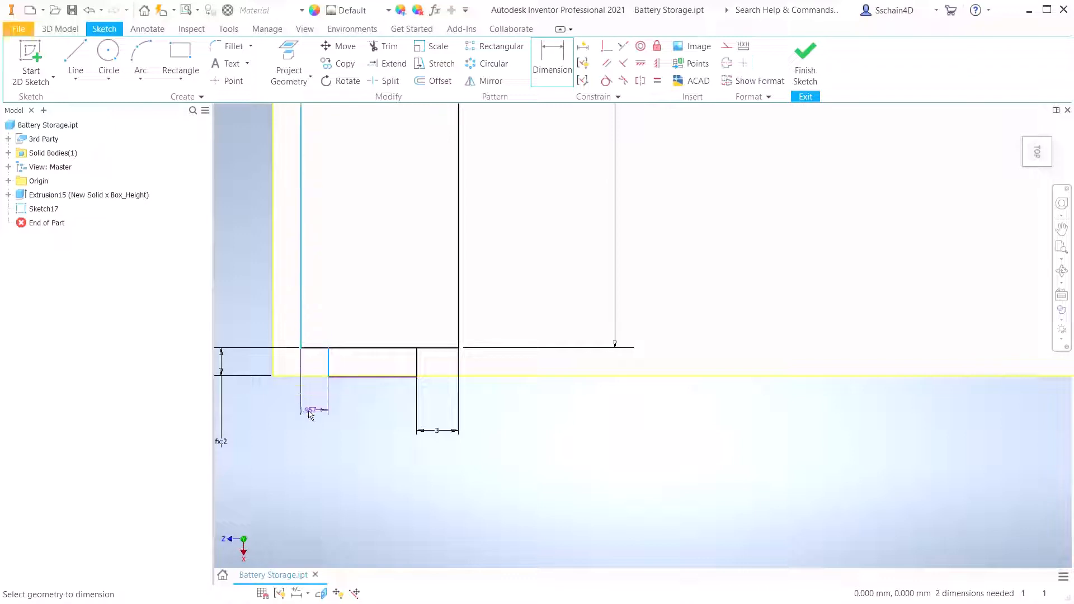
left_click(373, 431)
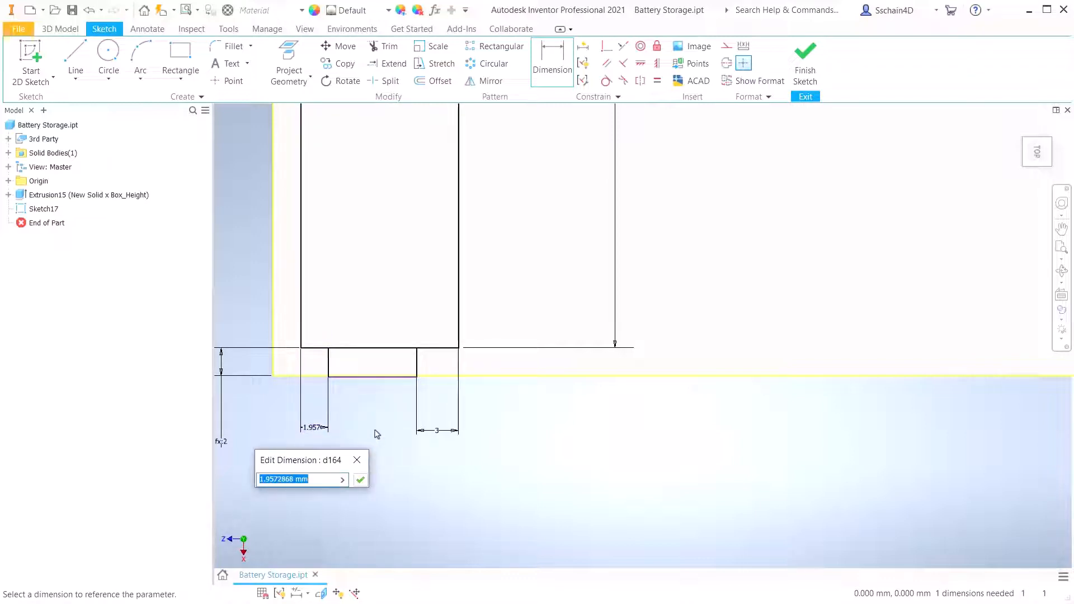
left_click(445, 434)
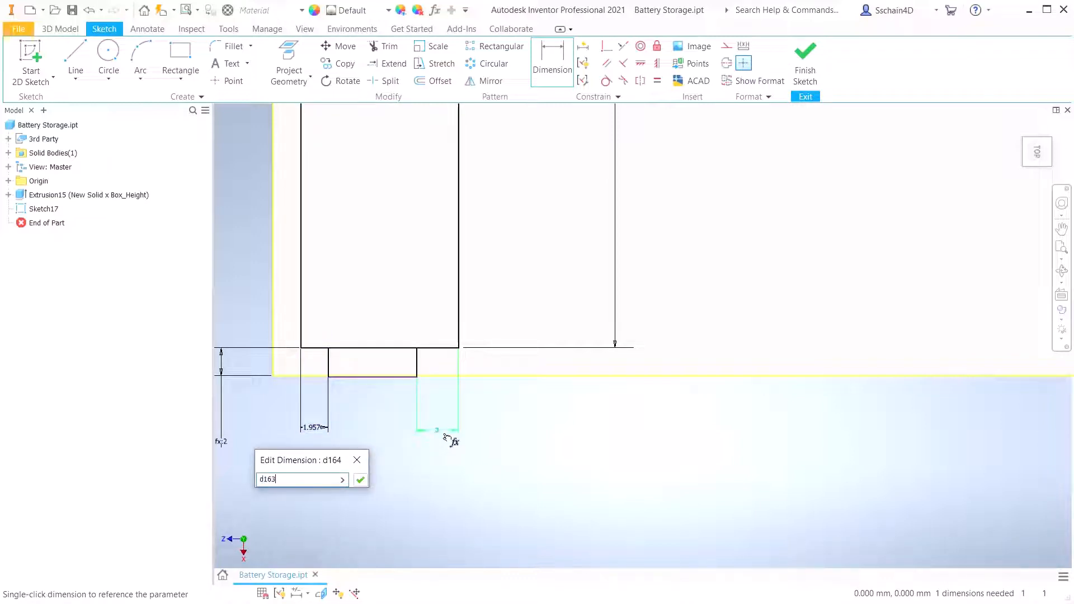
key("Return")
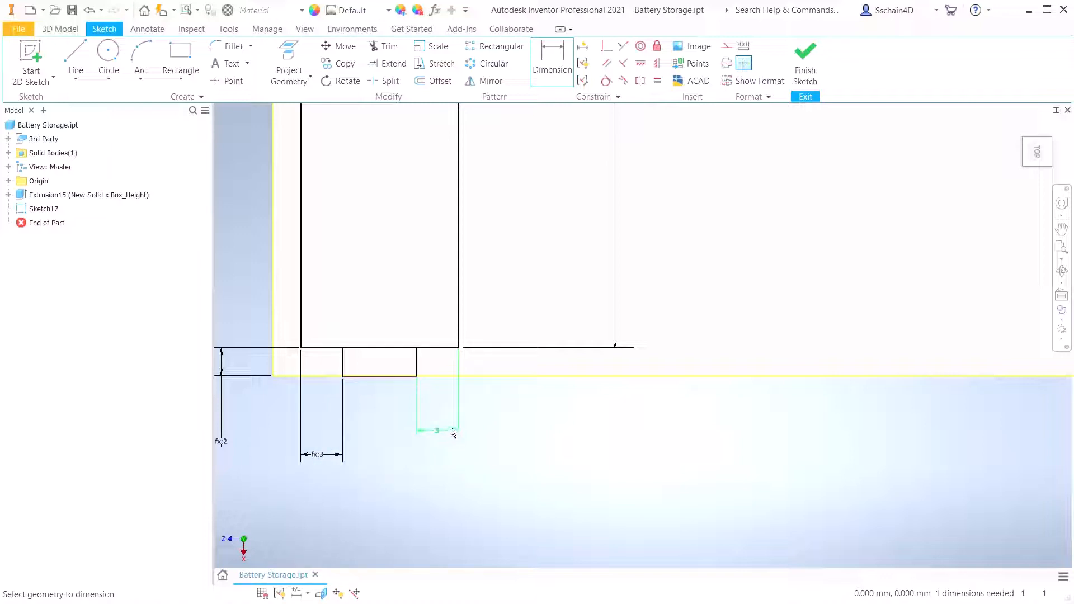
Make the small rectangle's outer side collinear with the projected edge of the box and finish the sketch
left_click(622, 48)
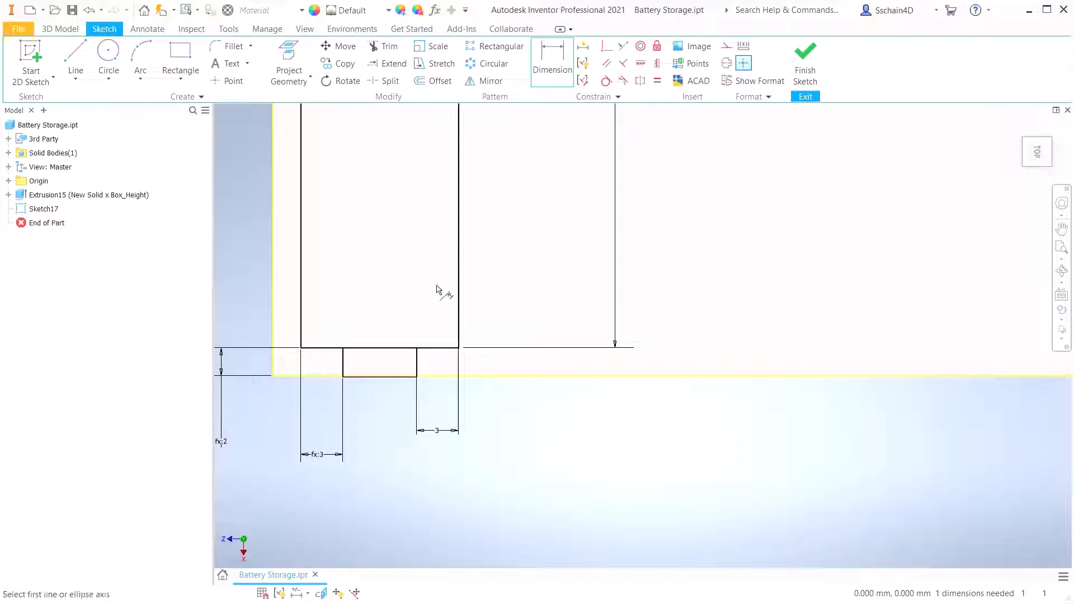
left_click(385, 377)
left_click(487, 378)
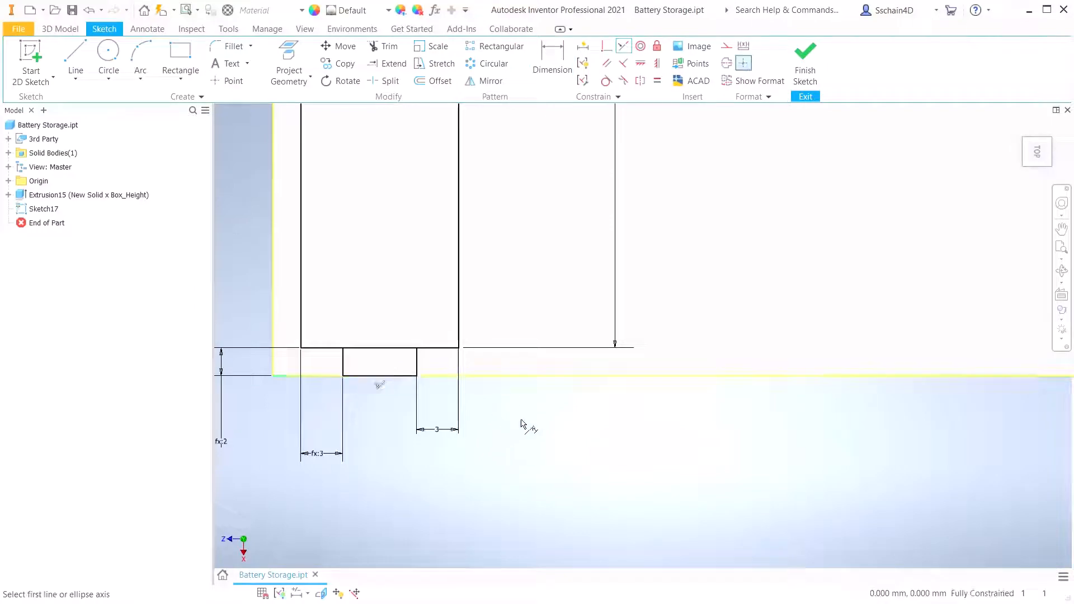
left_click(804, 59)
Extrude both rectangle profiles as a cut into the box with a depth of Box_Height-Space
scroll(419, 218, "up", 3)
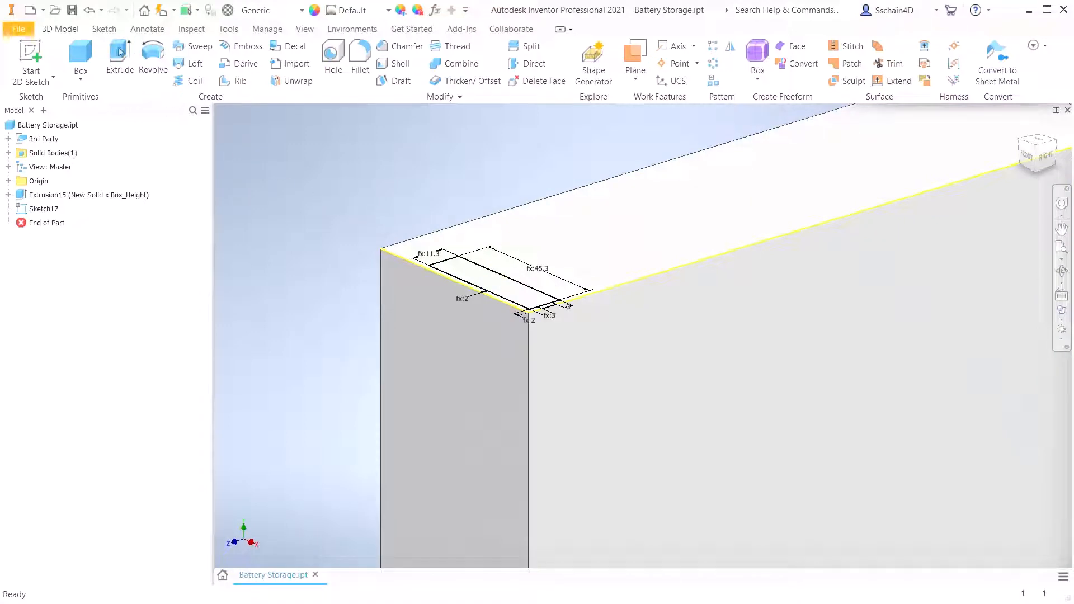
left_click(120, 52)
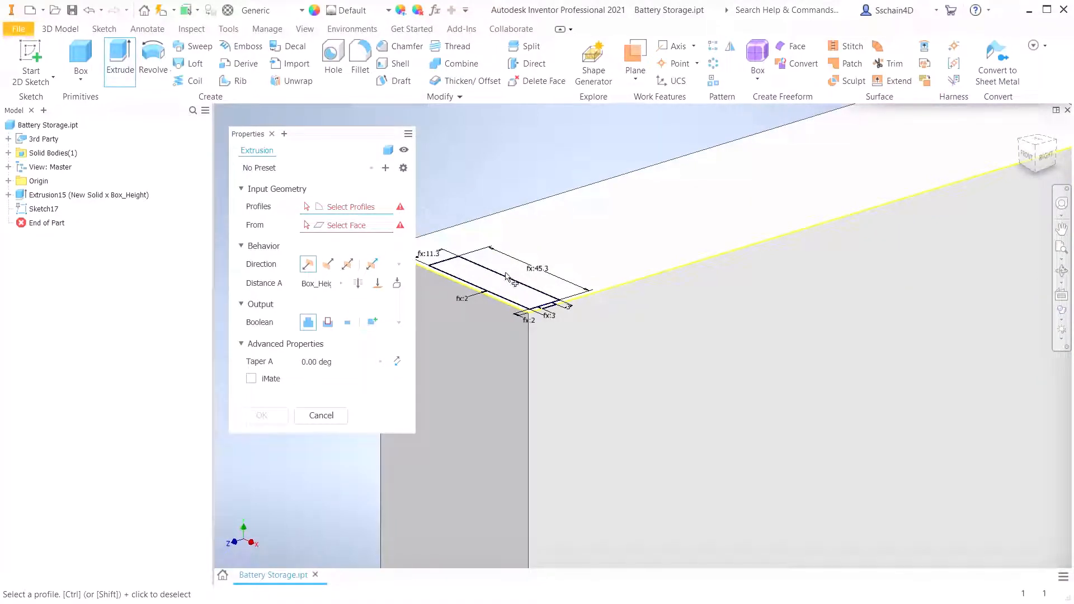
left_click(510, 296)
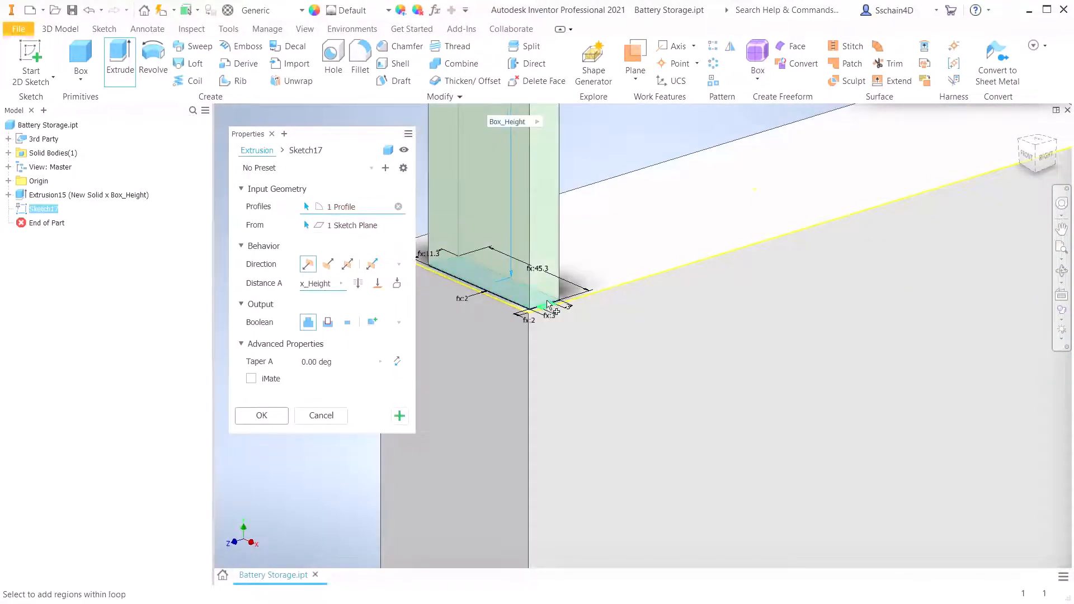
left_click(548, 308)
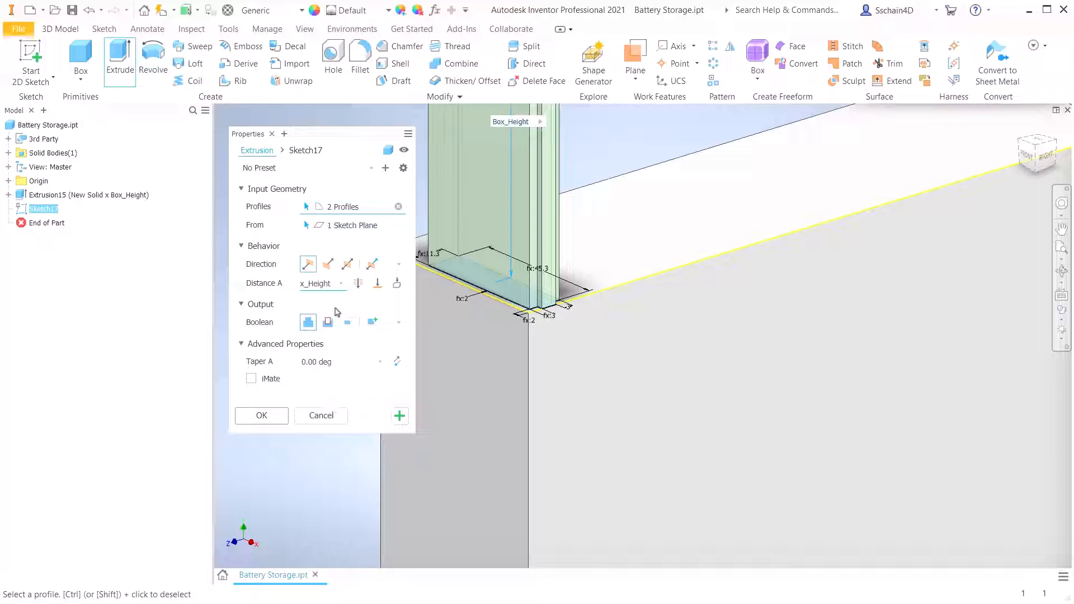
left_click(341, 283)
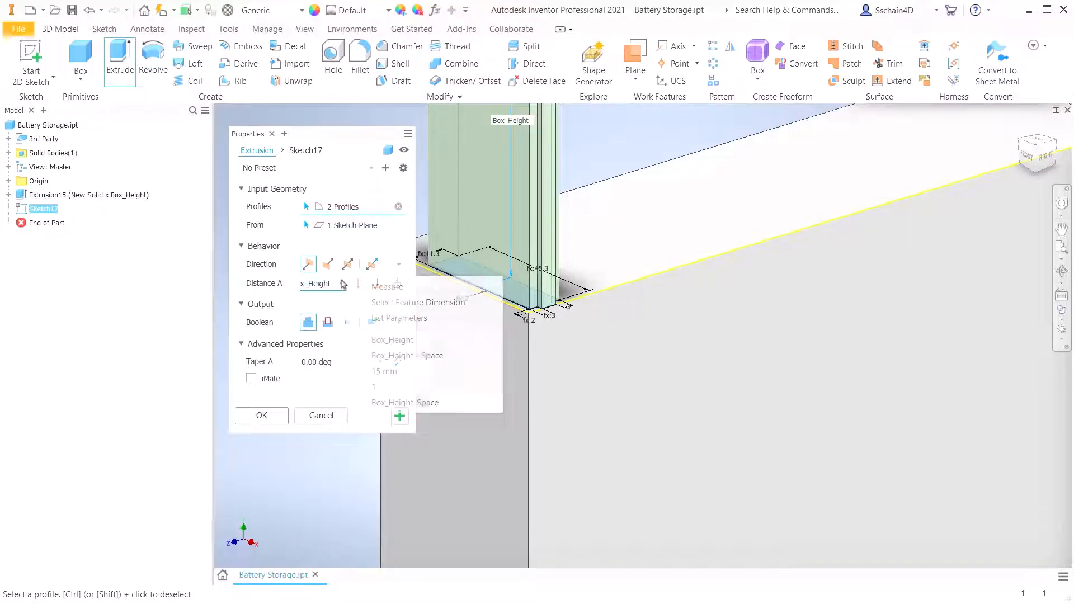
left_click(381, 320)
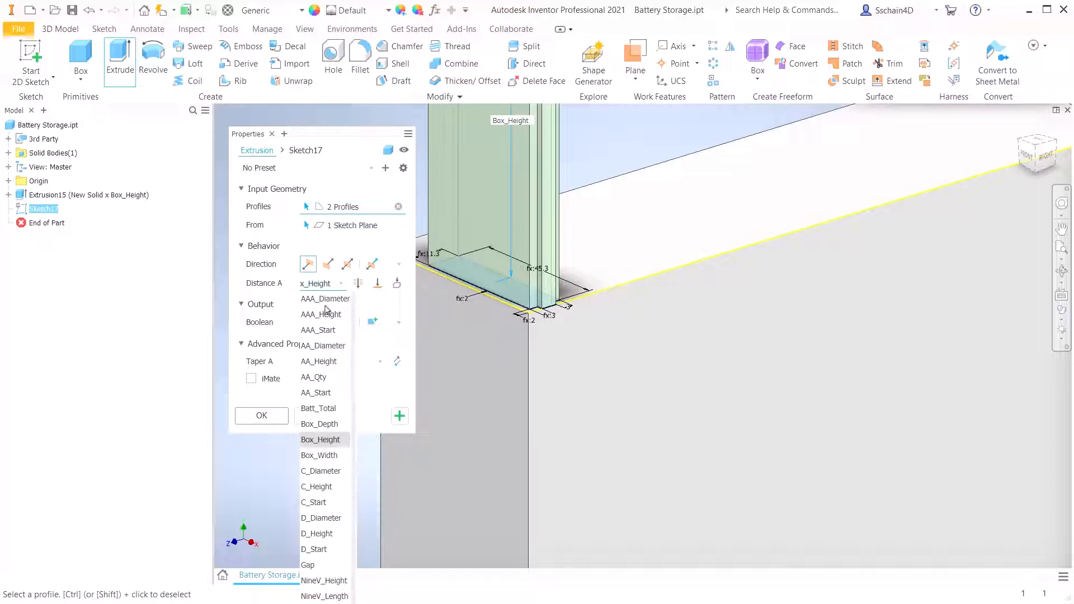
left_click(333, 286)
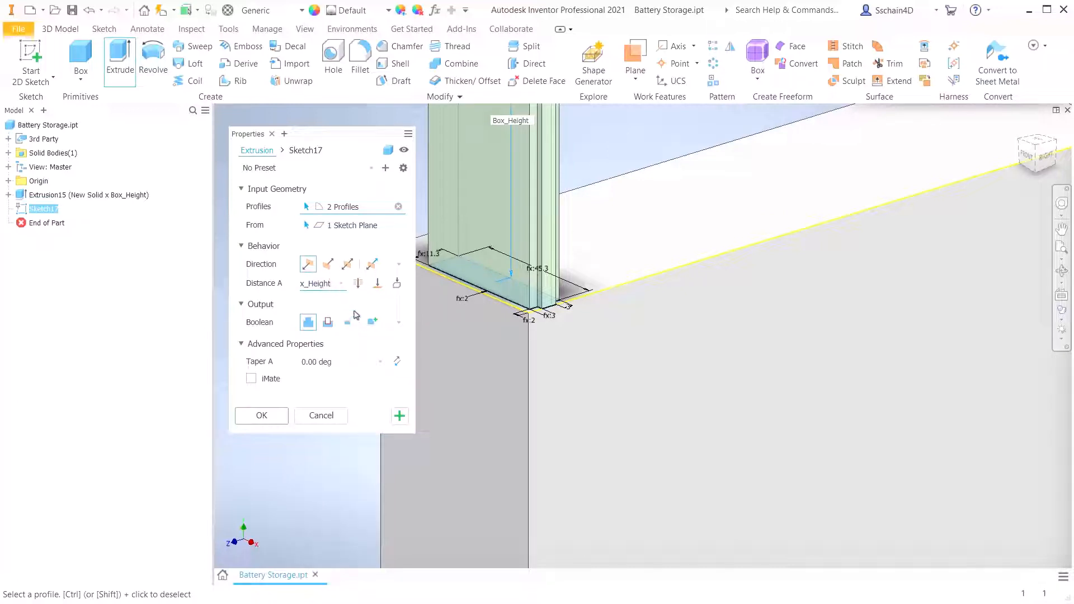
type("-Space")
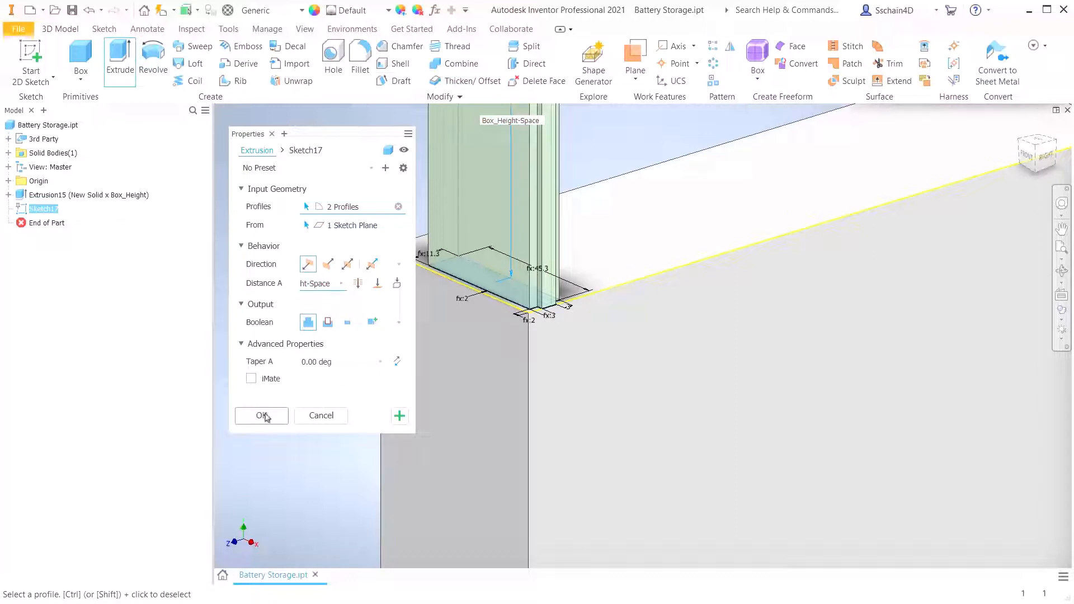
left_click(328, 323)
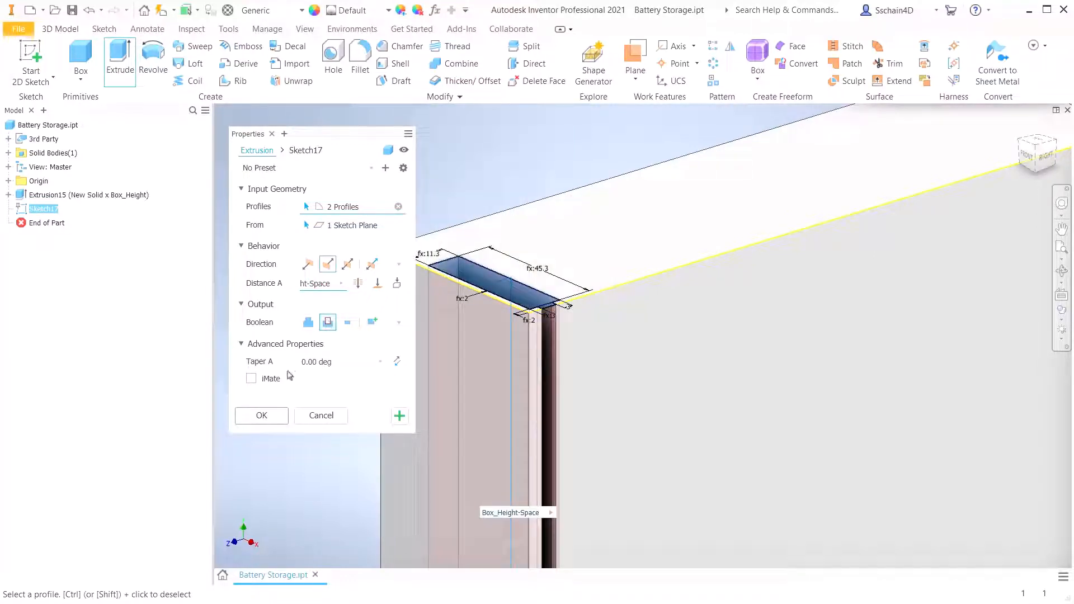
left_click(261, 415)
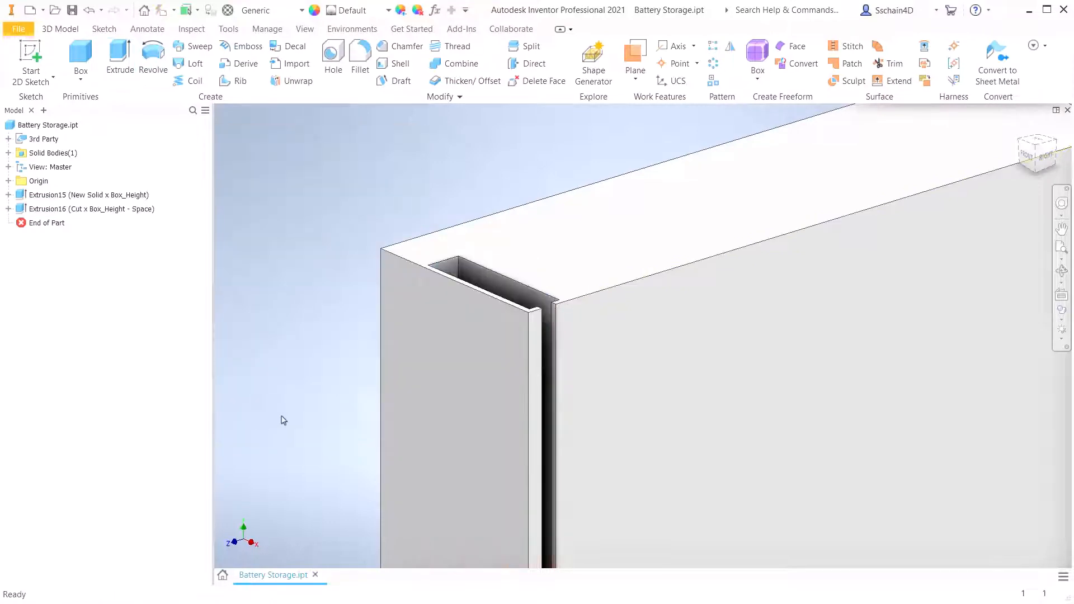
Fillet the three inner edges at the bottom of the pocket with a radius of AAA_Diameter/2
scroll(431, 352, "down", 3)
middle_click_drag(427, 479, 377, 300)
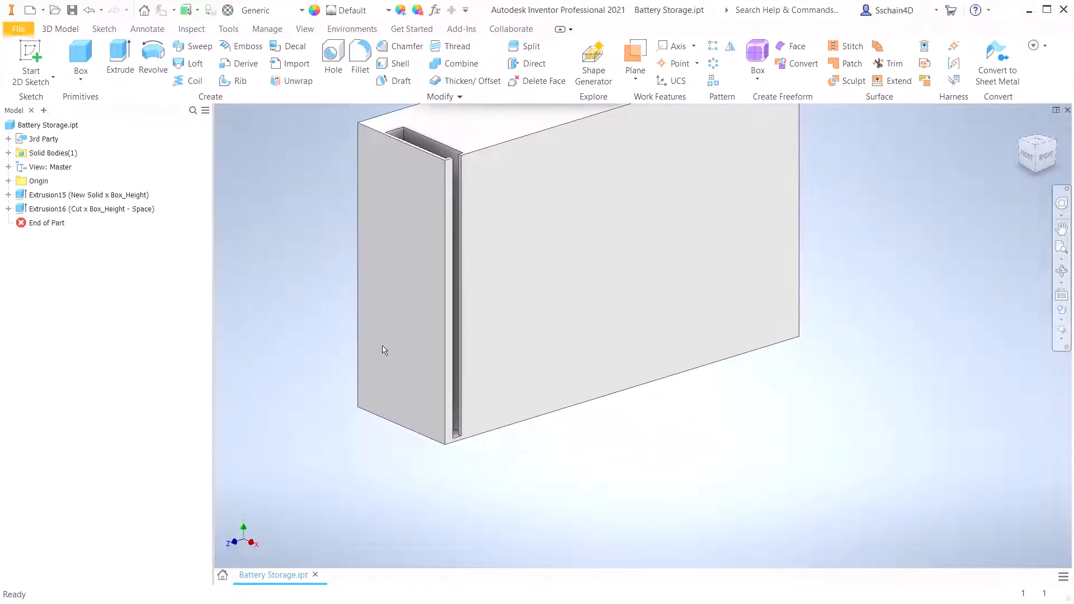
scroll(385, 420, "up", 5)
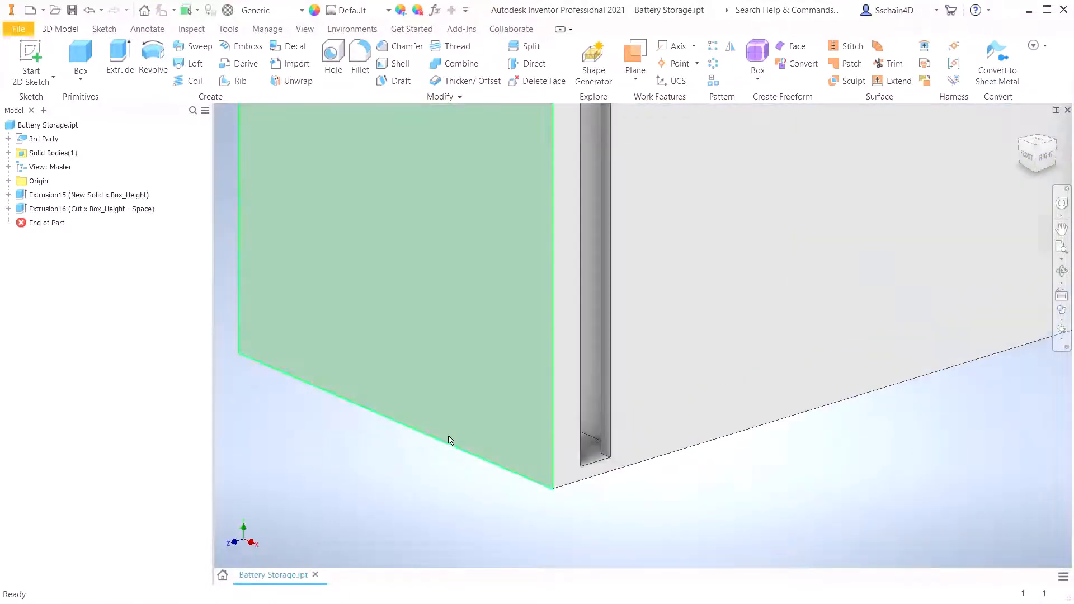
left_click(589, 434)
middle_click_drag(503, 498, 480, 506, "shift")
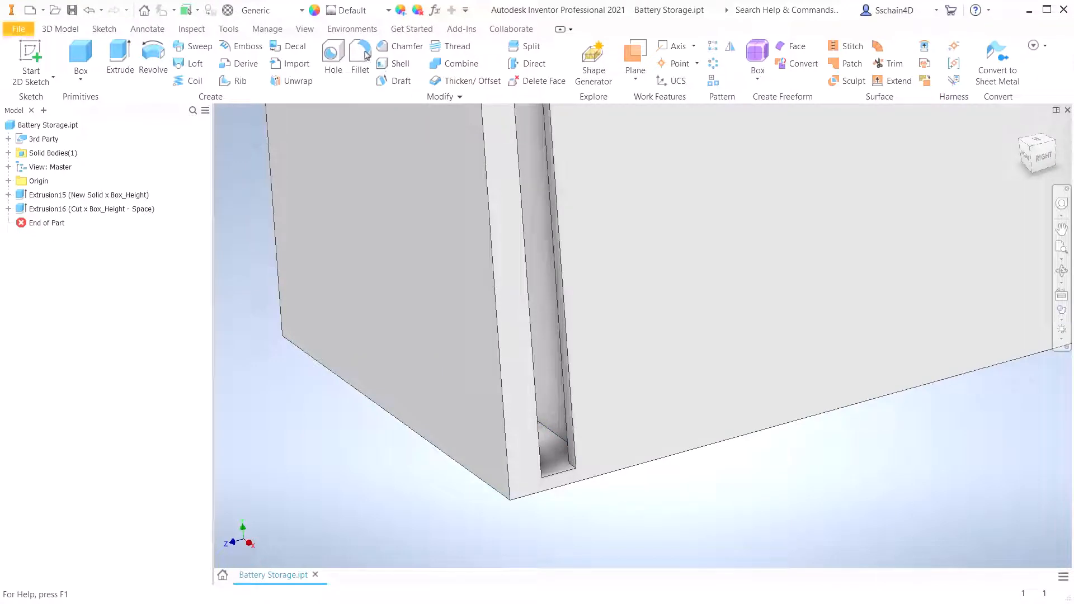
left_click(361, 53)
left_click(564, 442)
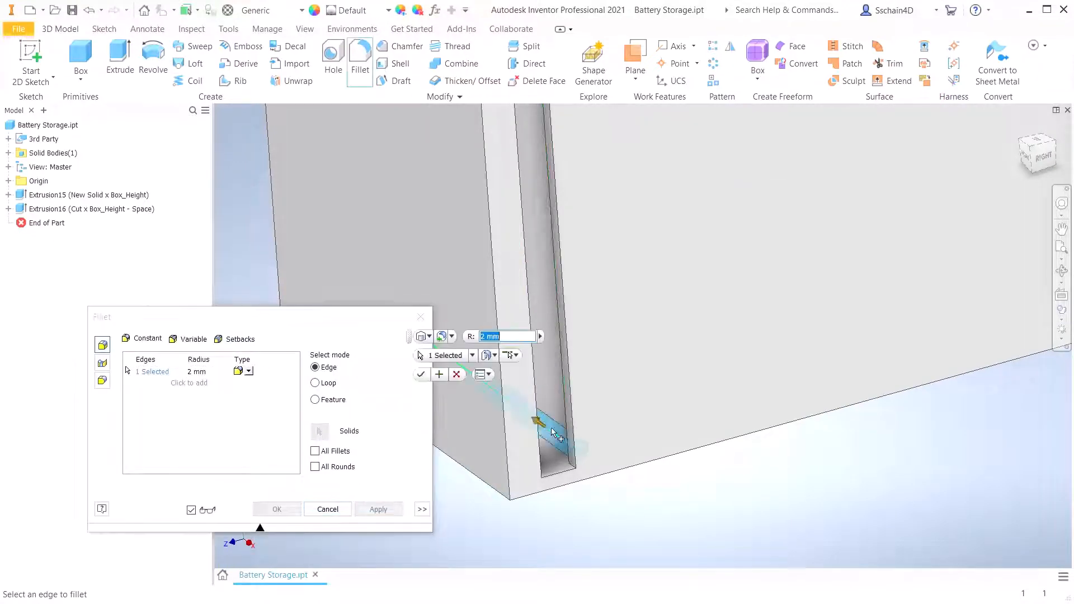
left_click(477, 451)
middle_click_drag(525, 460, 655, 480)
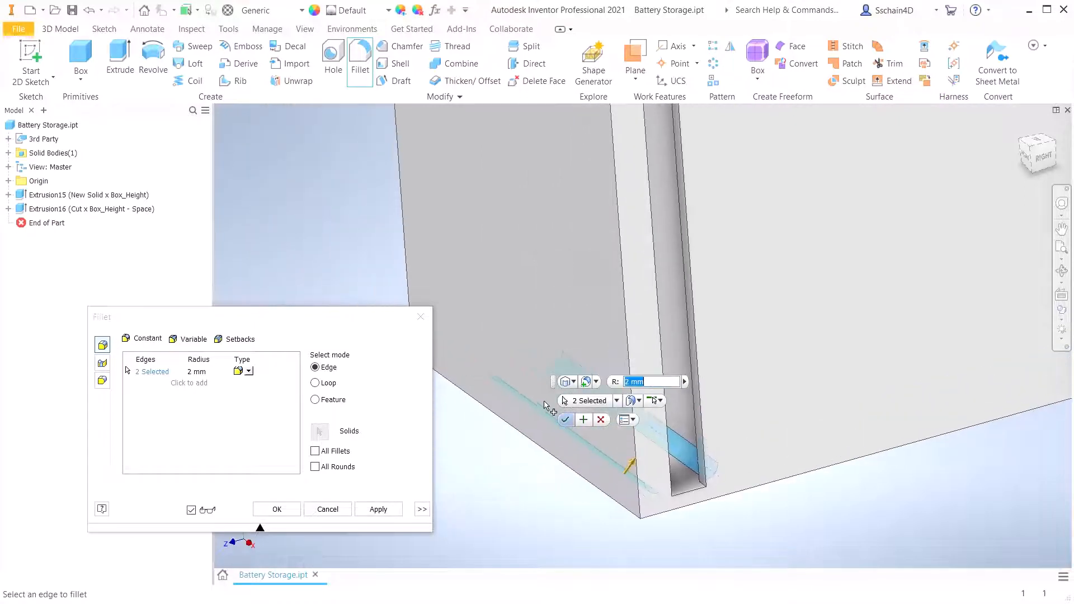
left_click(534, 382)
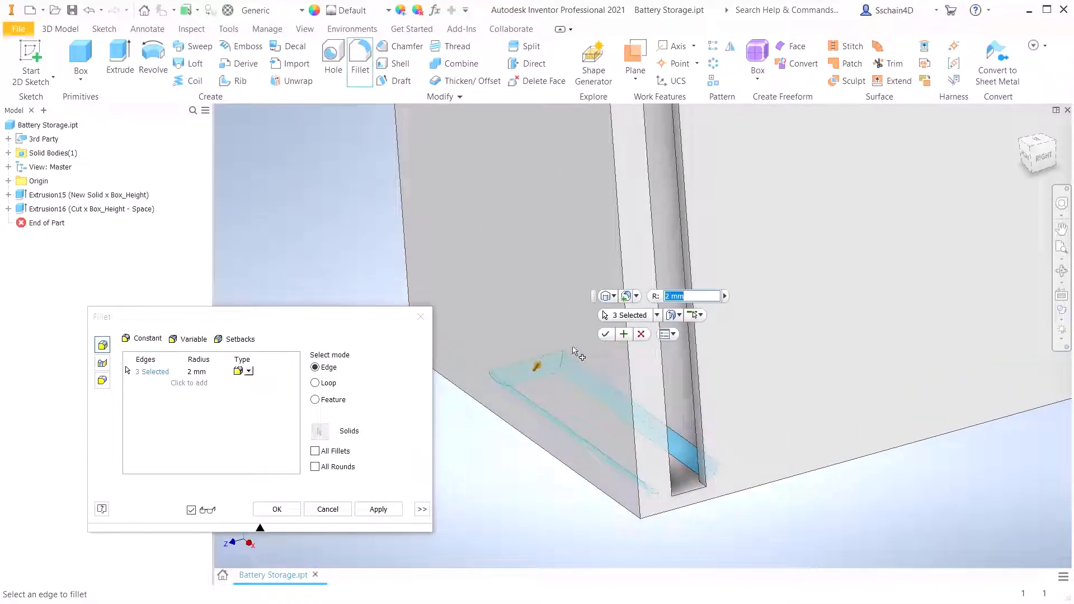
left_click(725, 296)
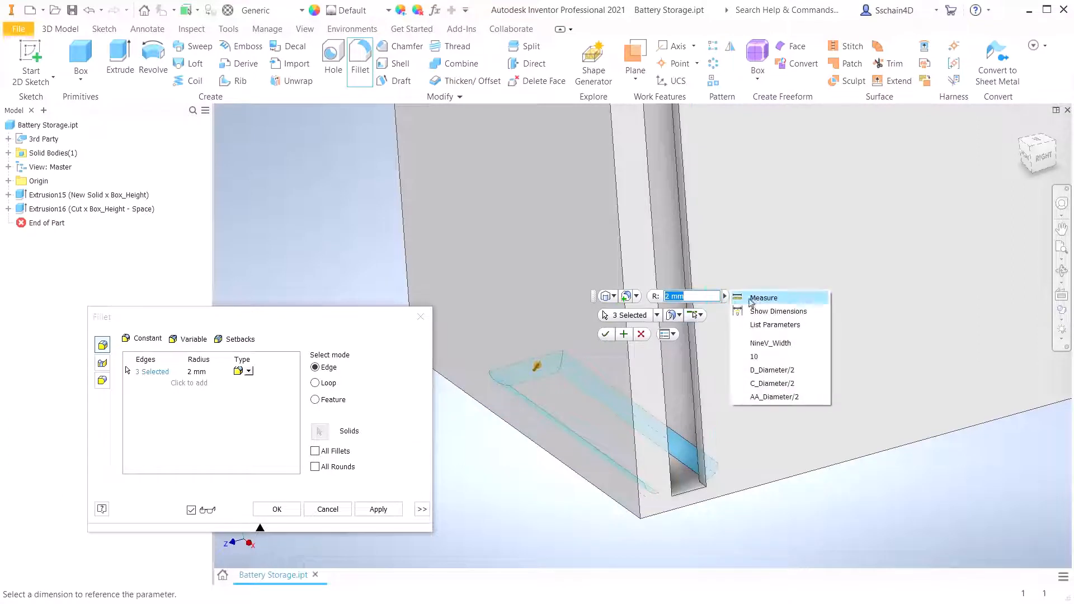
left_click(759, 325)
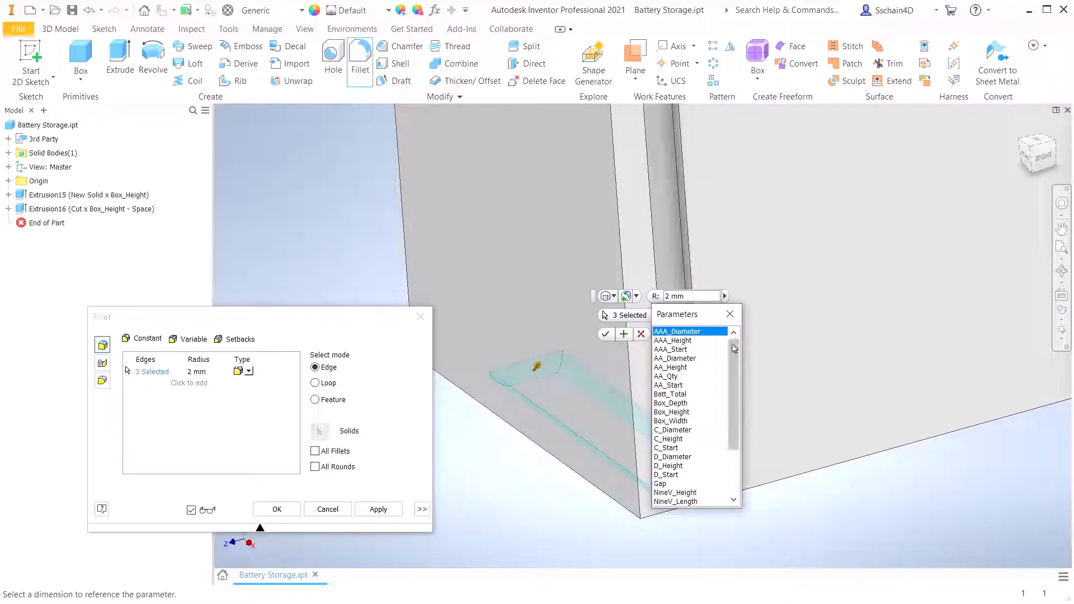
left_click(692, 332)
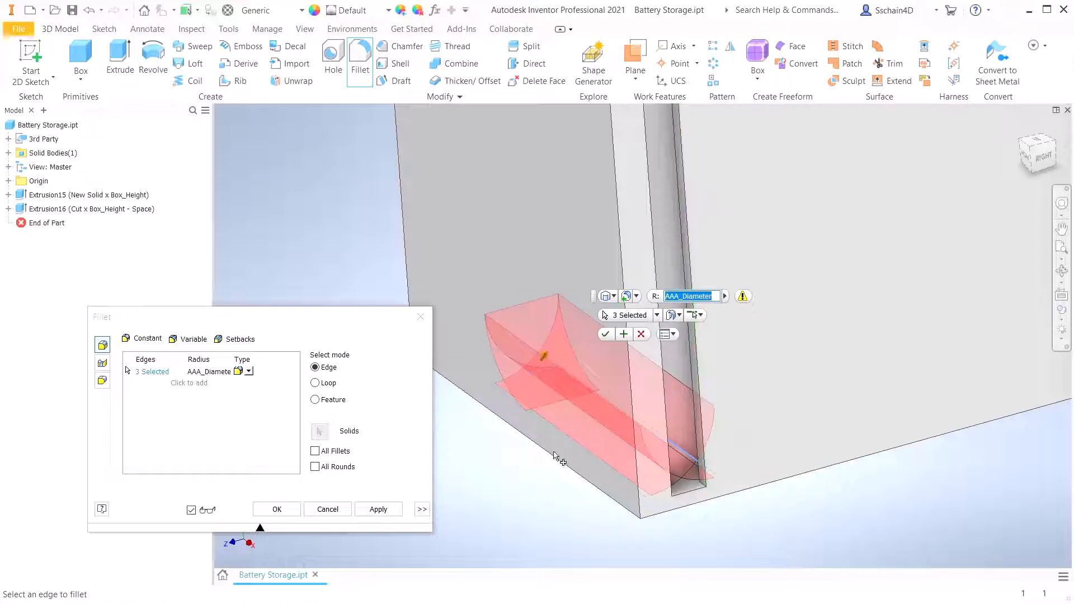
key("Right")
type("/2")
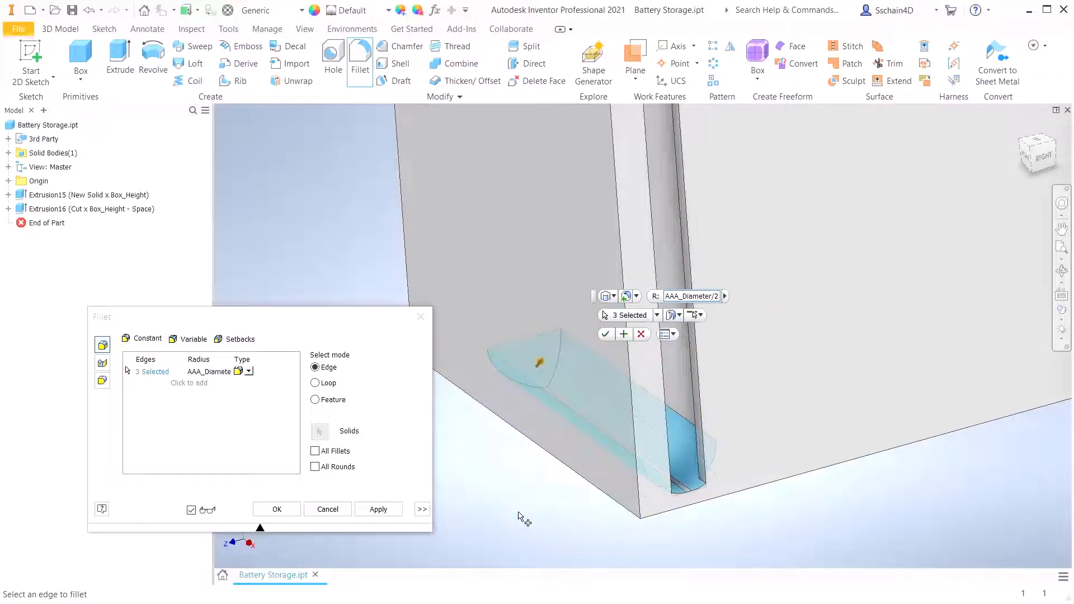
key("Return")
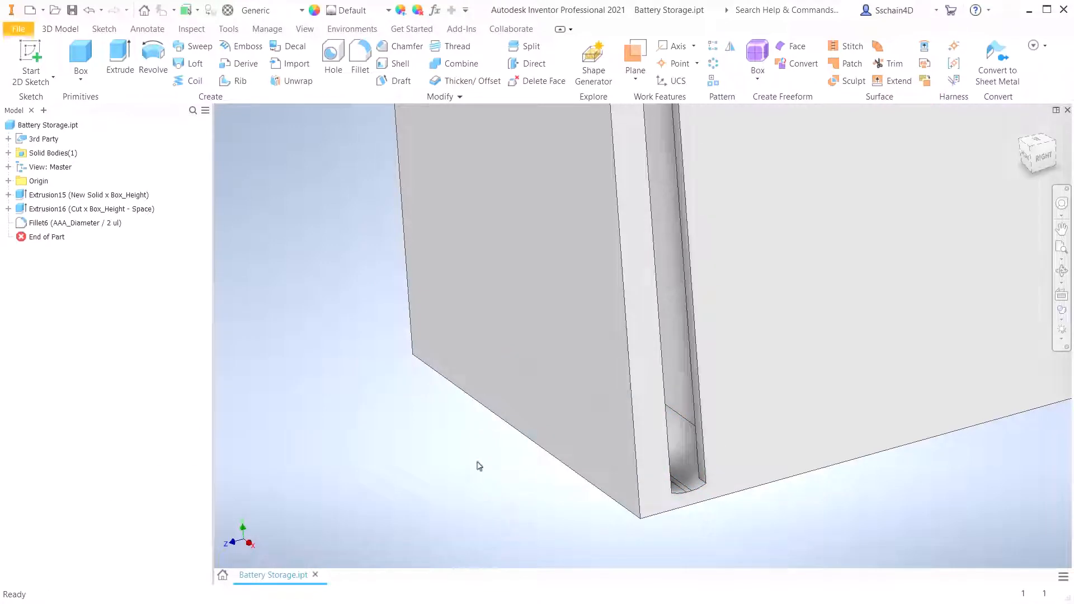
Start a rectangular pattern of the pocket cut and its fillet, directed along the box's long top edge
scroll(495, 469, "down", 4)
middle_click_drag(440, 271, 360, 345)
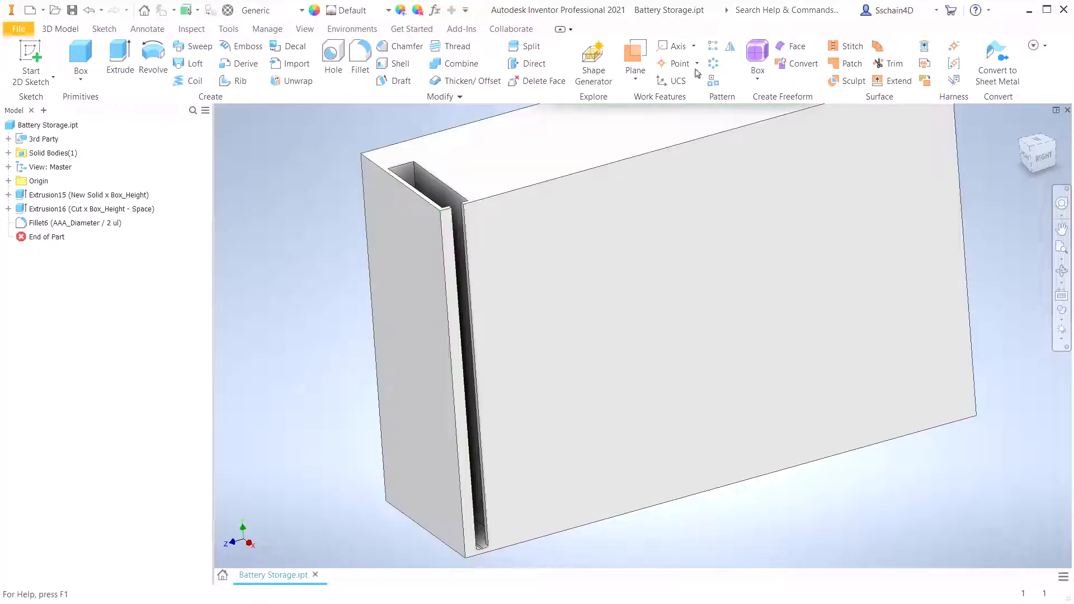
left_click(715, 47)
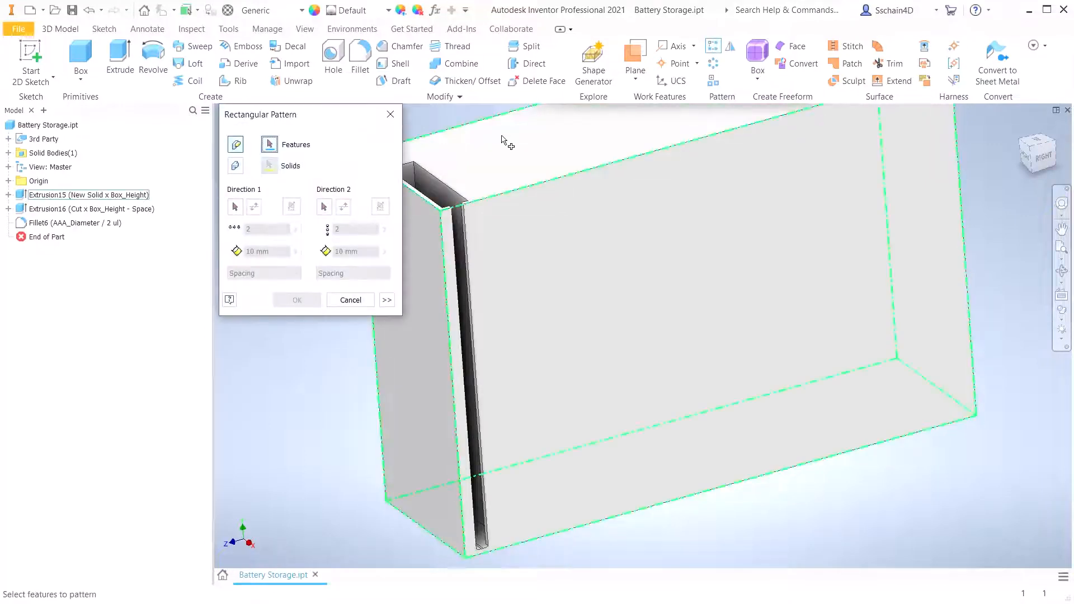
left_click(83, 209)
left_click(68, 224)
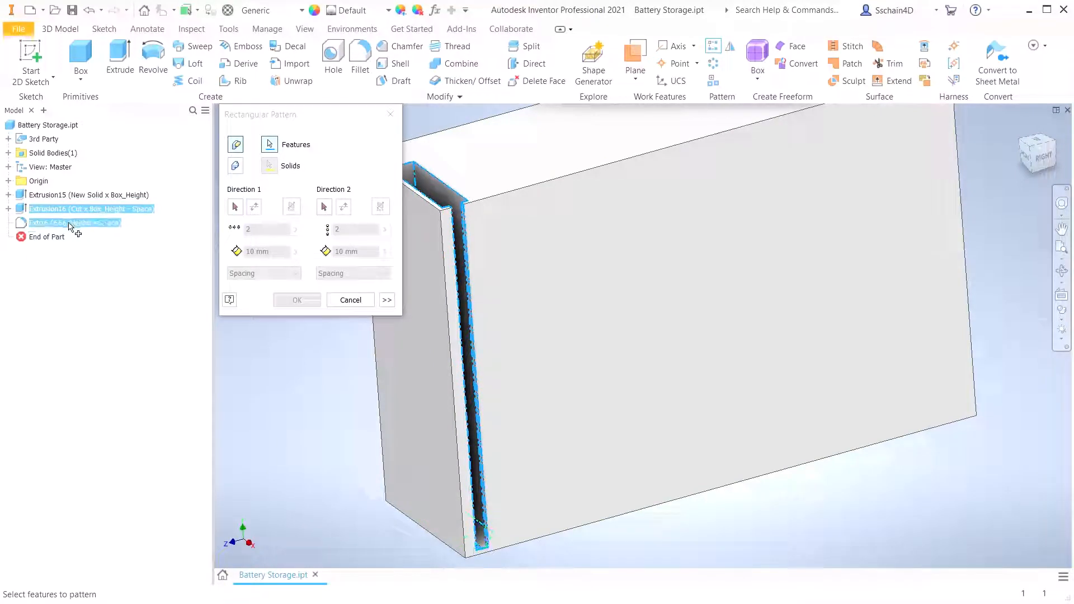
left_click(234, 207)
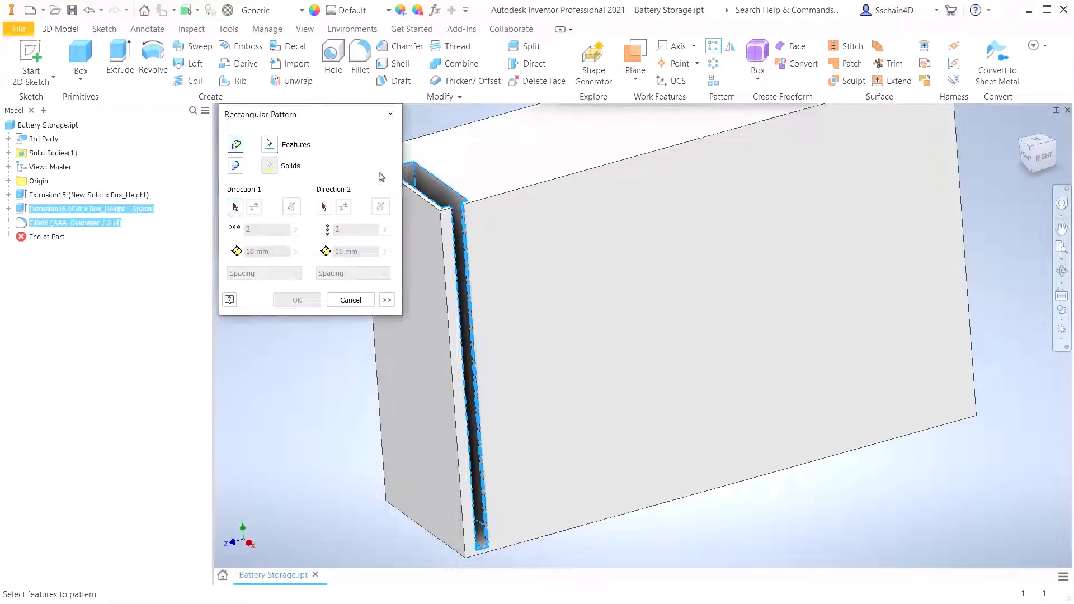
left_click(526, 187)
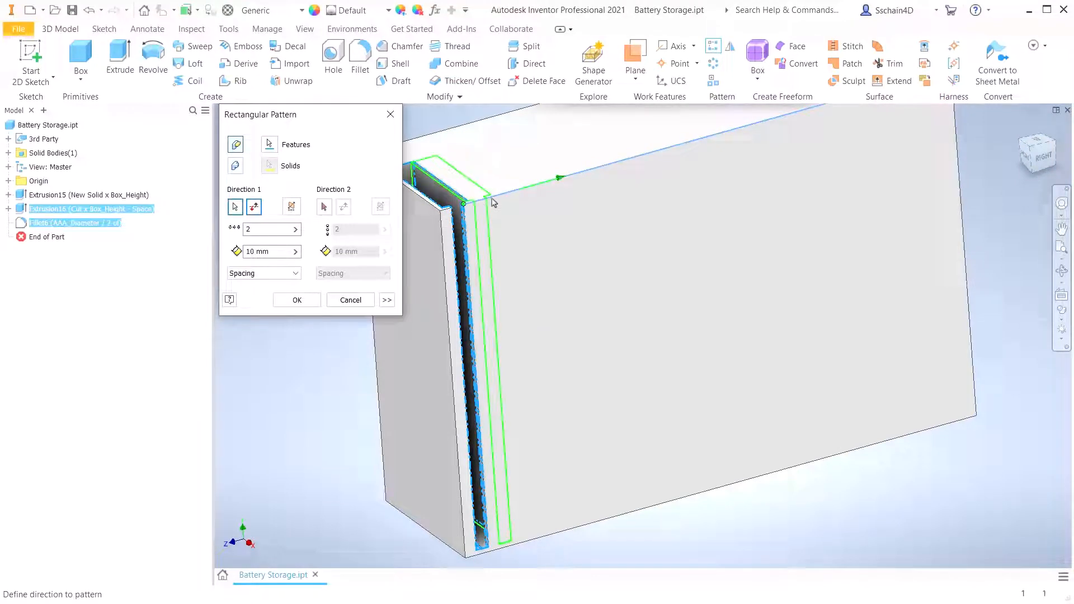
Set the occurrence count of the pocket pattern's first direction to the Num_AAA parameter
left_click(295, 229)
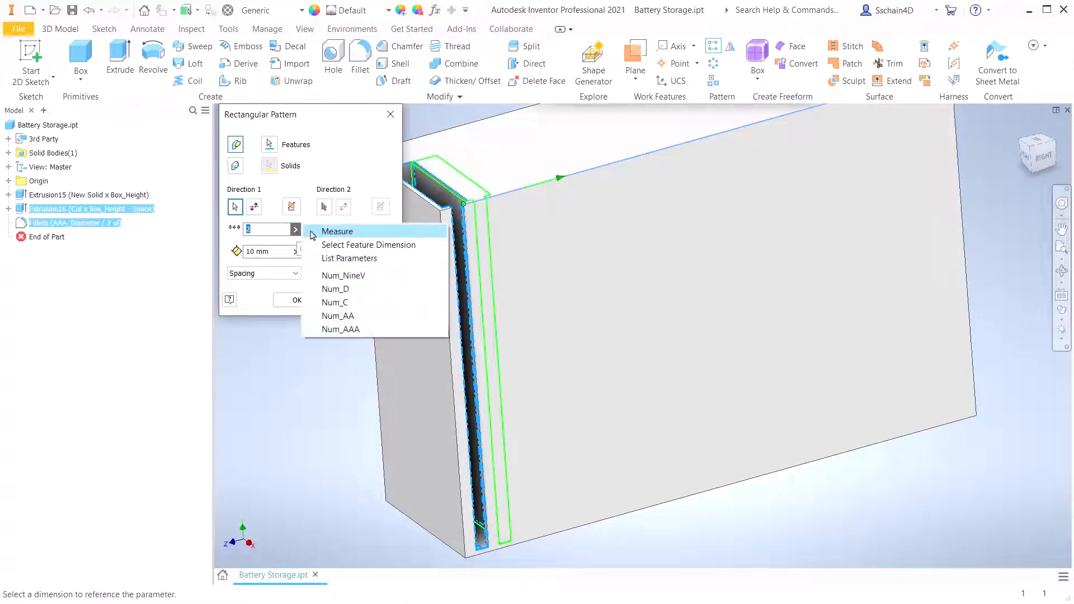
left_click(335, 258)
left_click_drag(327, 295, 330, 354)
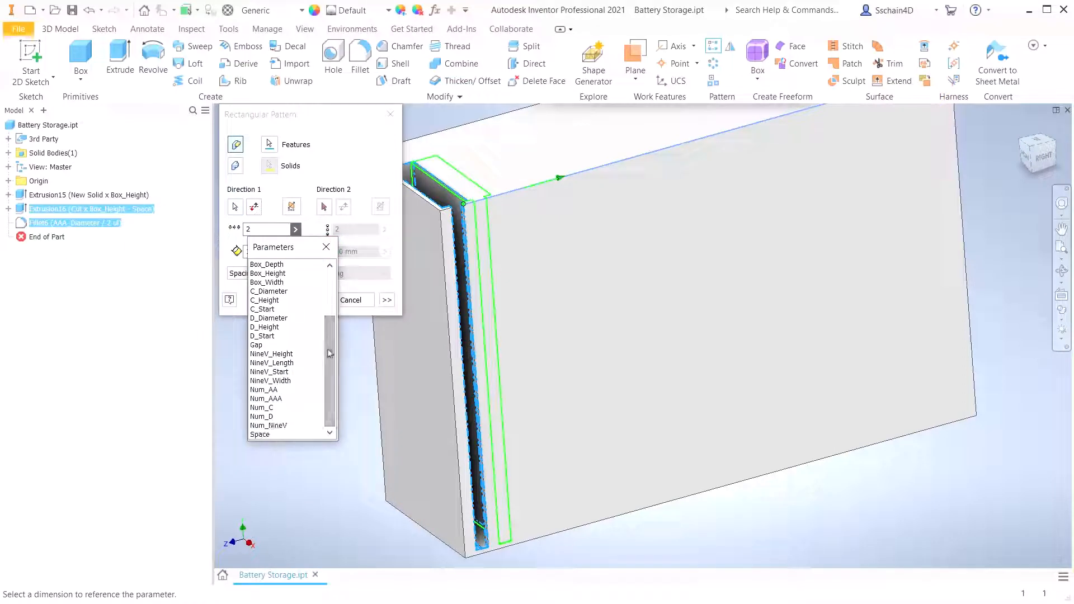
left_click(278, 399)
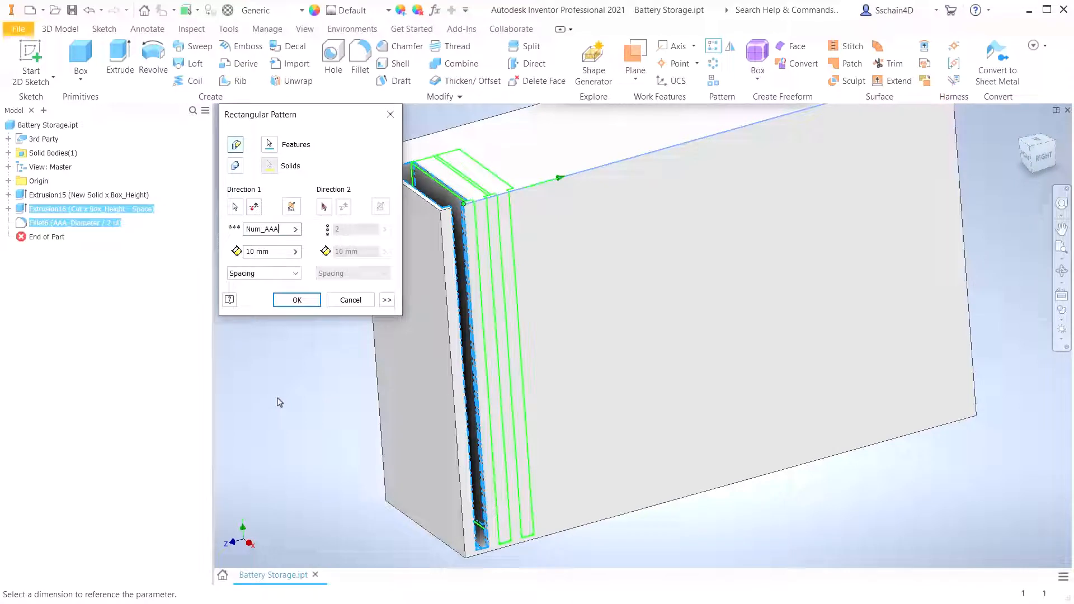
Set the pattern spacing to AAA_Diameter+Gap+Space and create the rectangular pattern of the AAA pocket
left_click(295, 252)
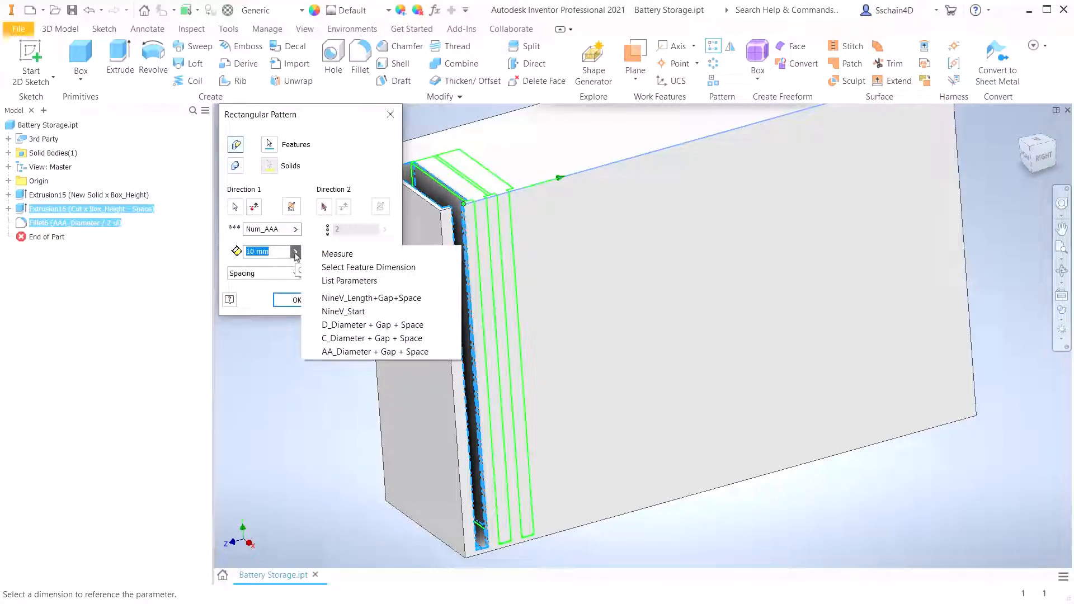
left_click(331, 281)
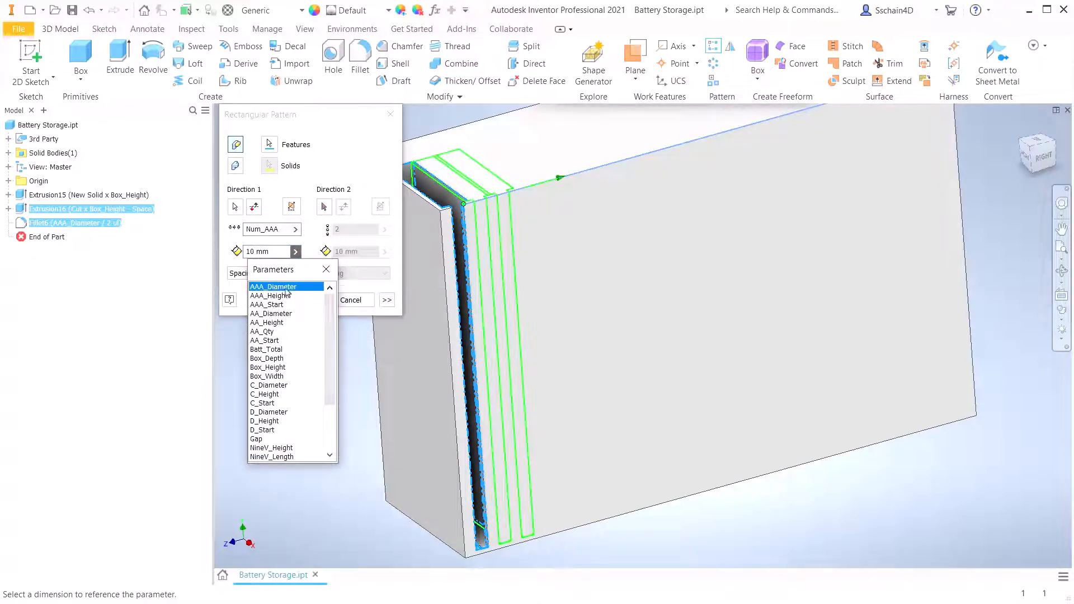
left_click(279, 313)
type("+Gap+Spac")
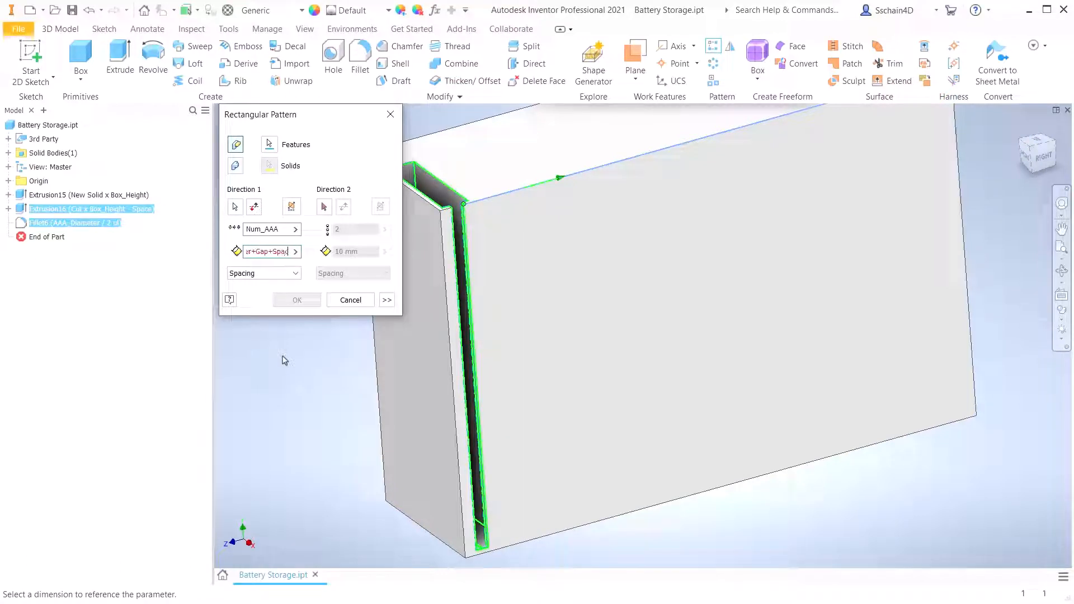
type("e")
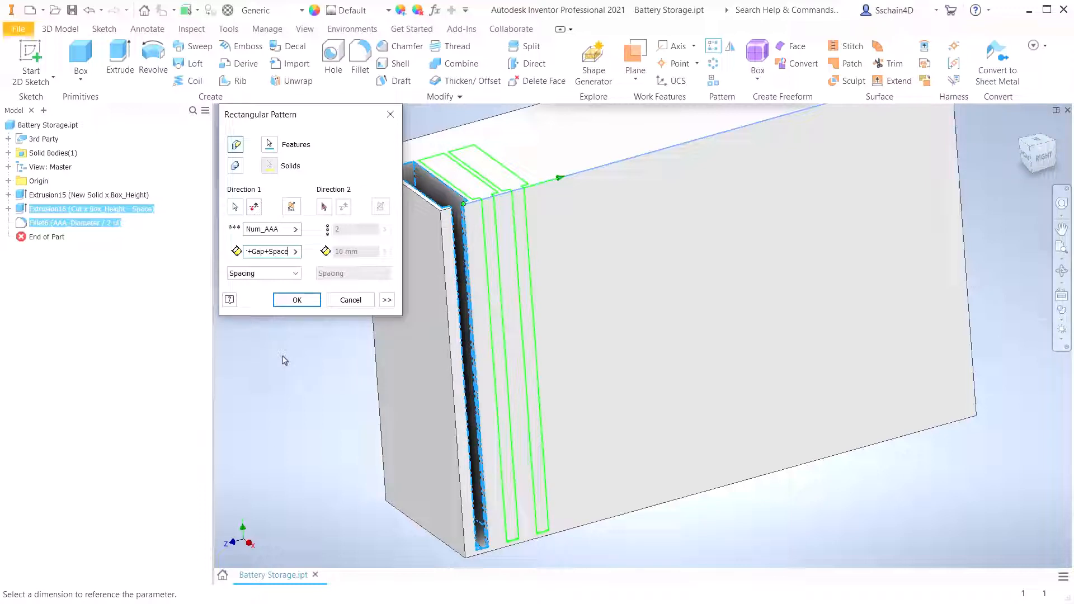
left_click(297, 301)
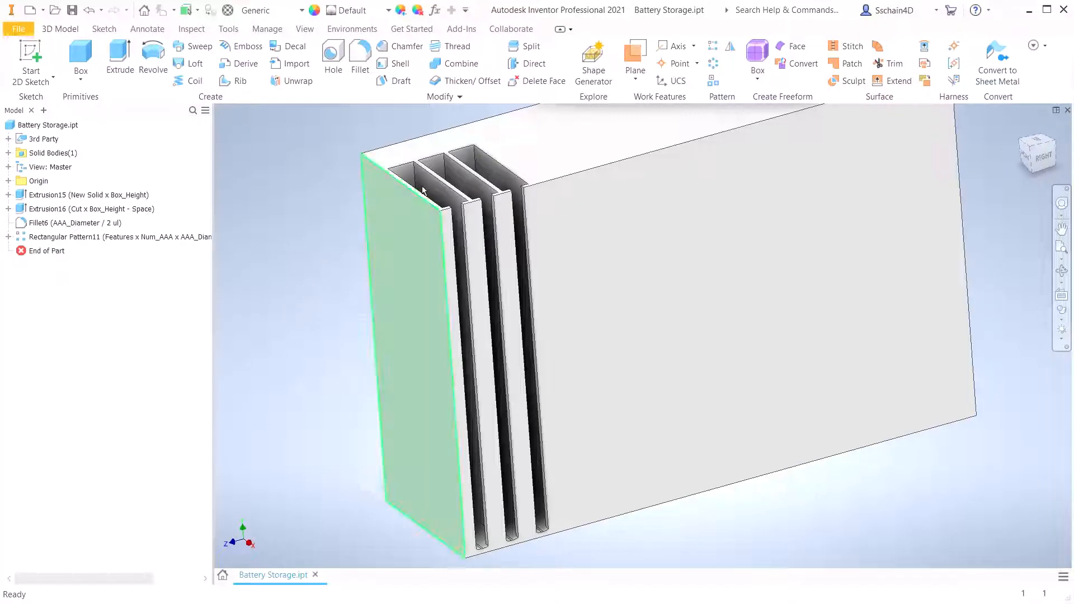
Sketch on the box's top face and draw a rectangle about 11 mm by 48 mm beside the third AAA pocket
left_click(575, 145)
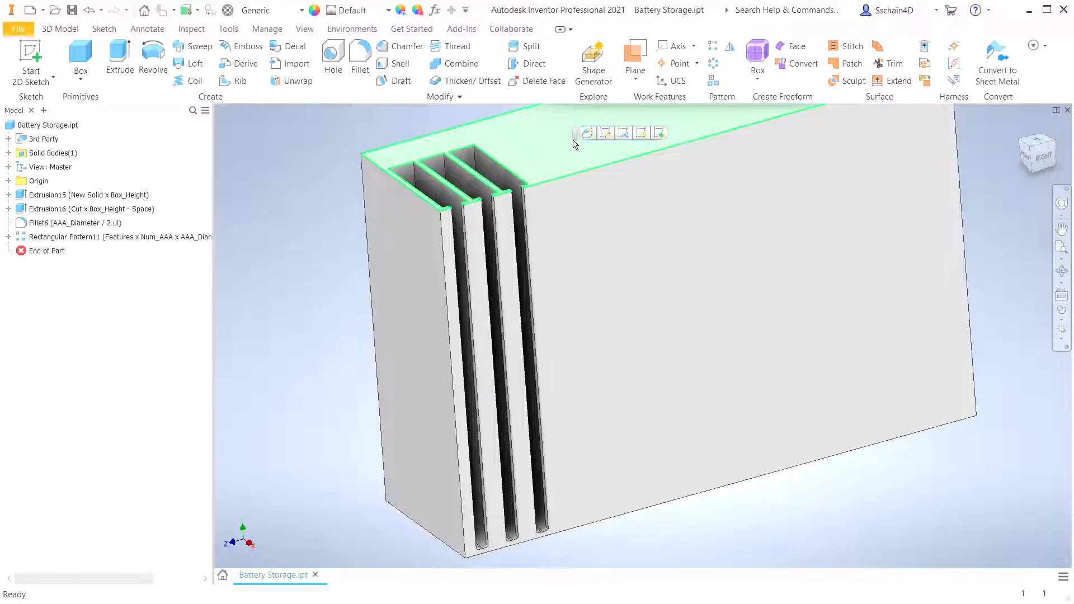
left_click(659, 133)
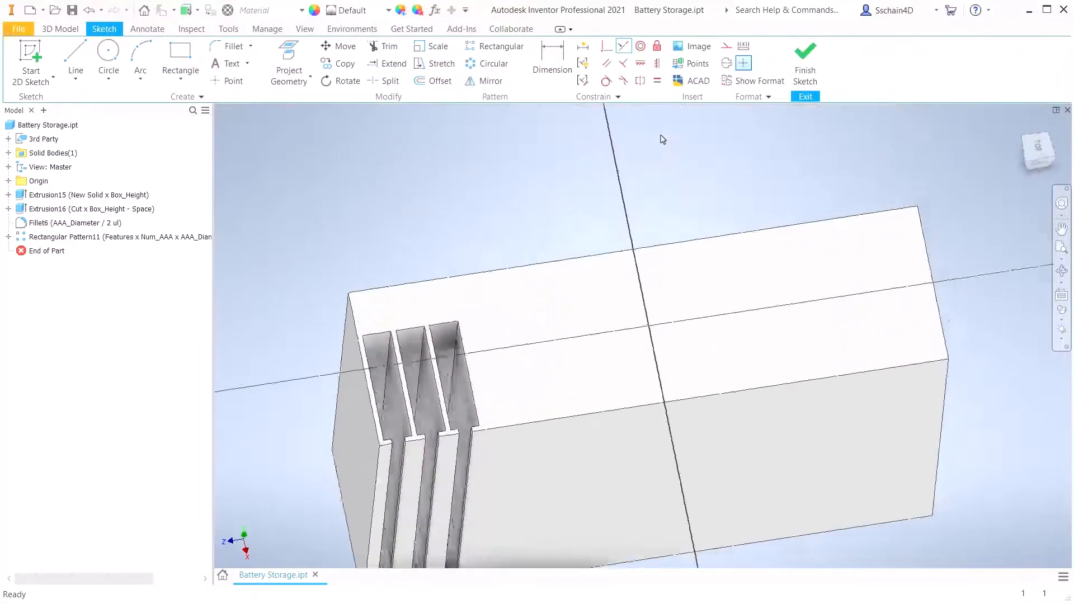
scroll(479, 385, "down", 3)
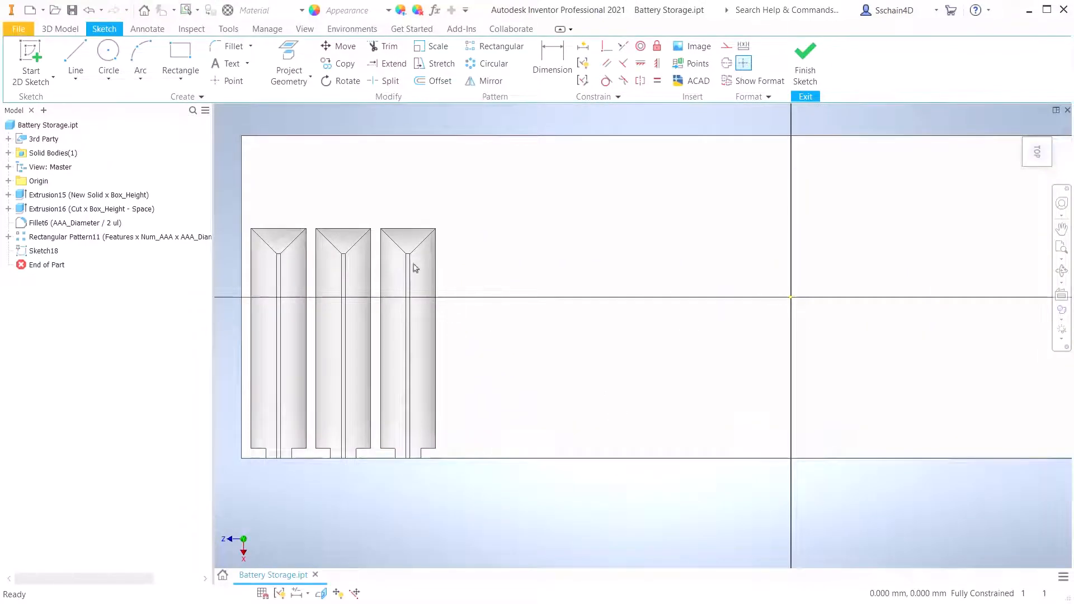
left_click(177, 53)
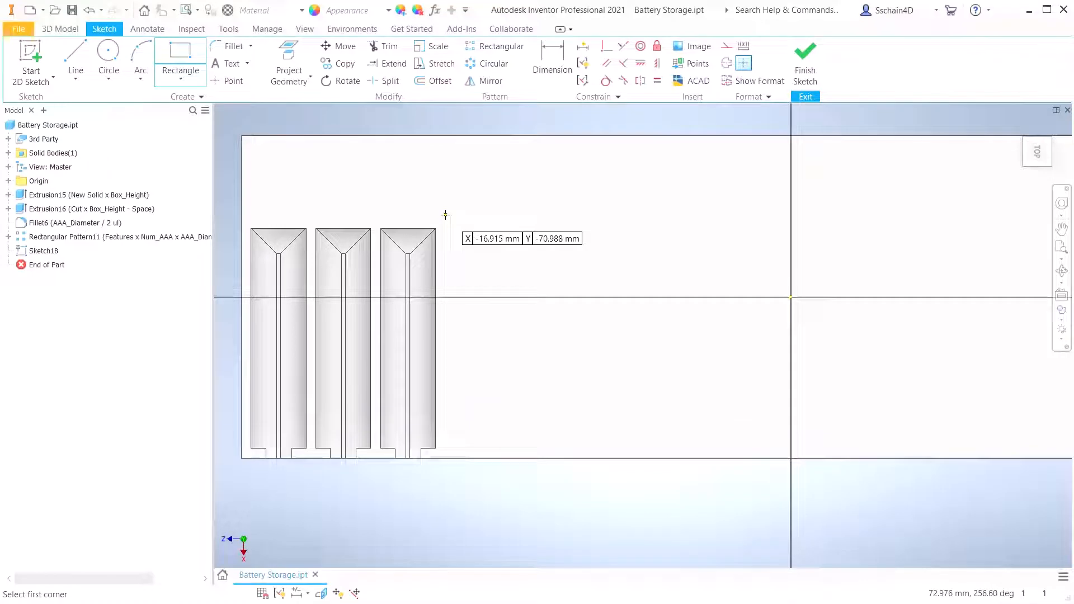
left_click(445, 215)
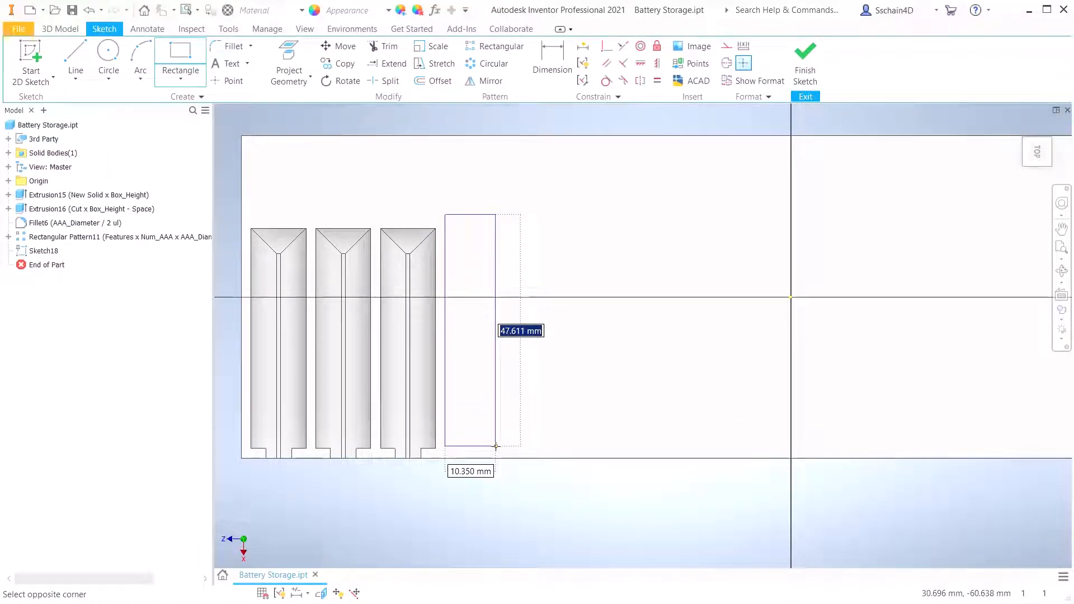
left_click(500, 446)
Draw a small rectangle about 7 mm wide from the large rectangle's lower side to just past the box's front edge
scroll(459, 475, "down", 6)
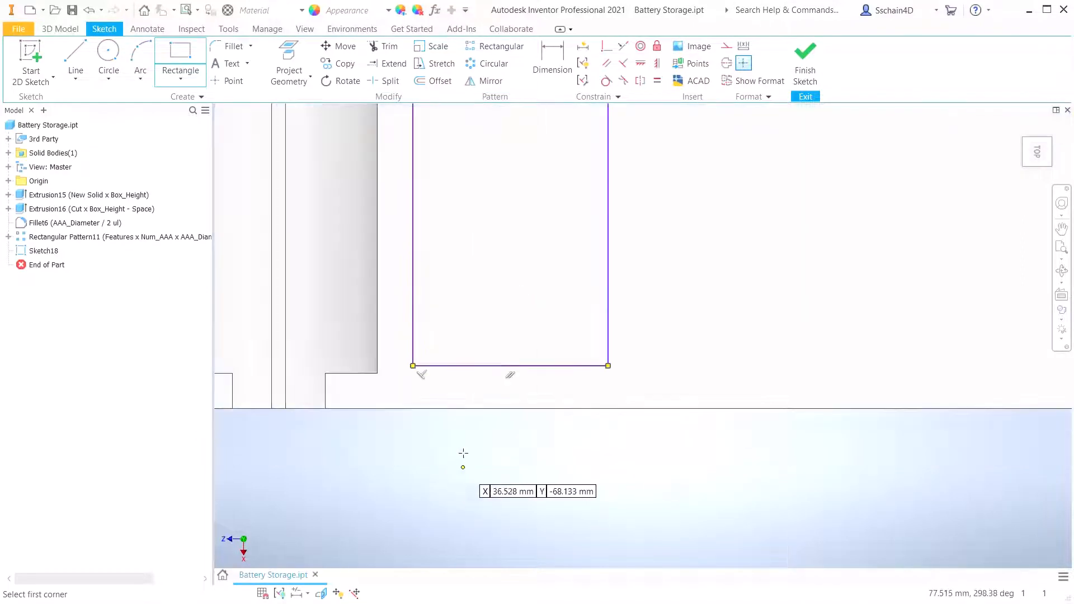
left_click(445, 367)
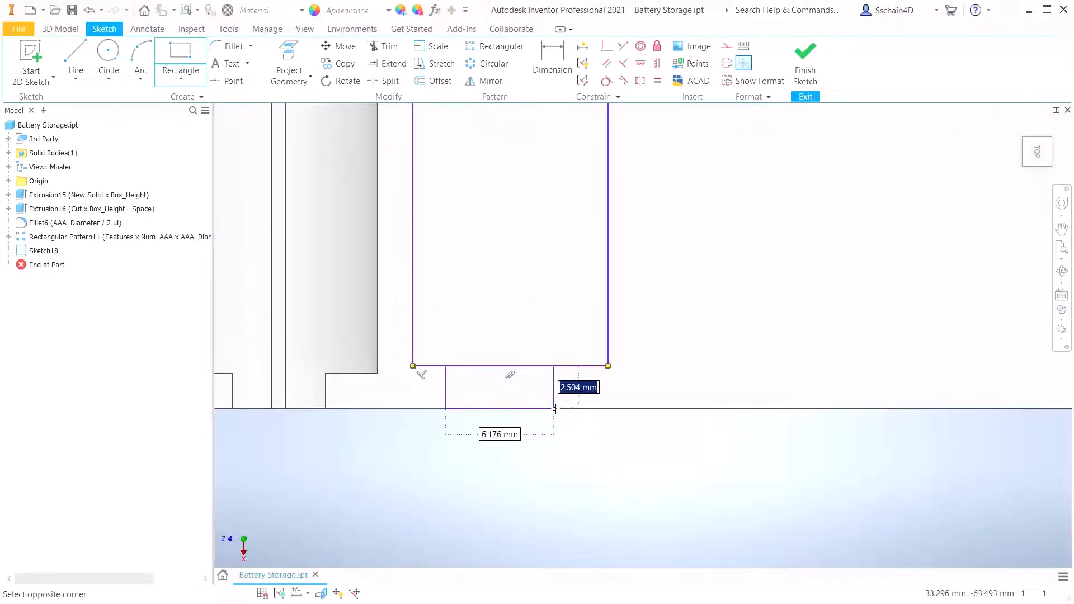
left_click(572, 413)
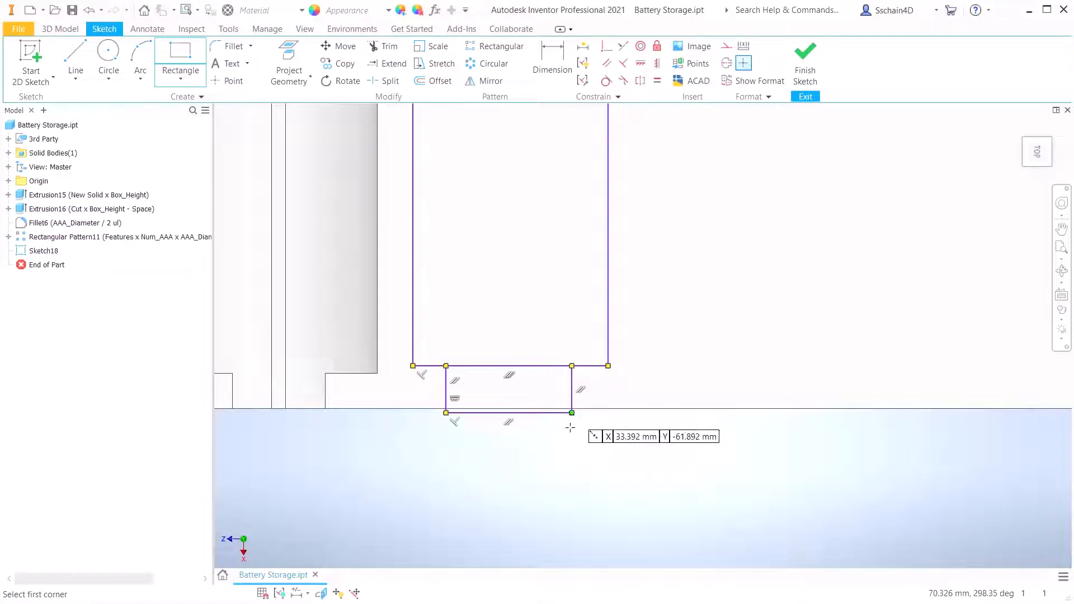
Make the small rectangle's outer side collinear with the front edge of the box
scroll(501, 482, "down", 3)
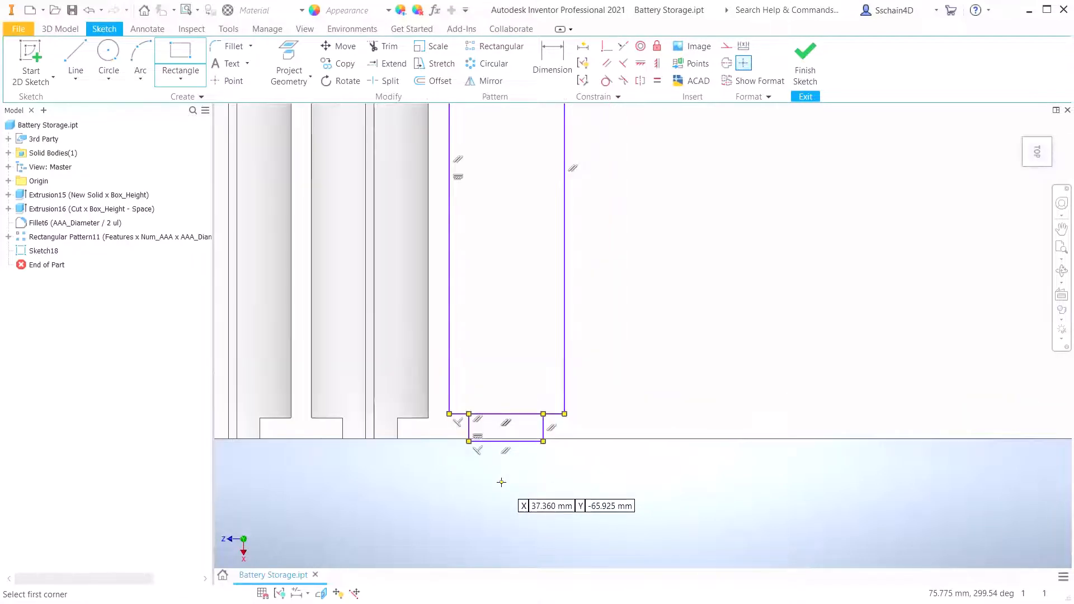
left_click(624, 47)
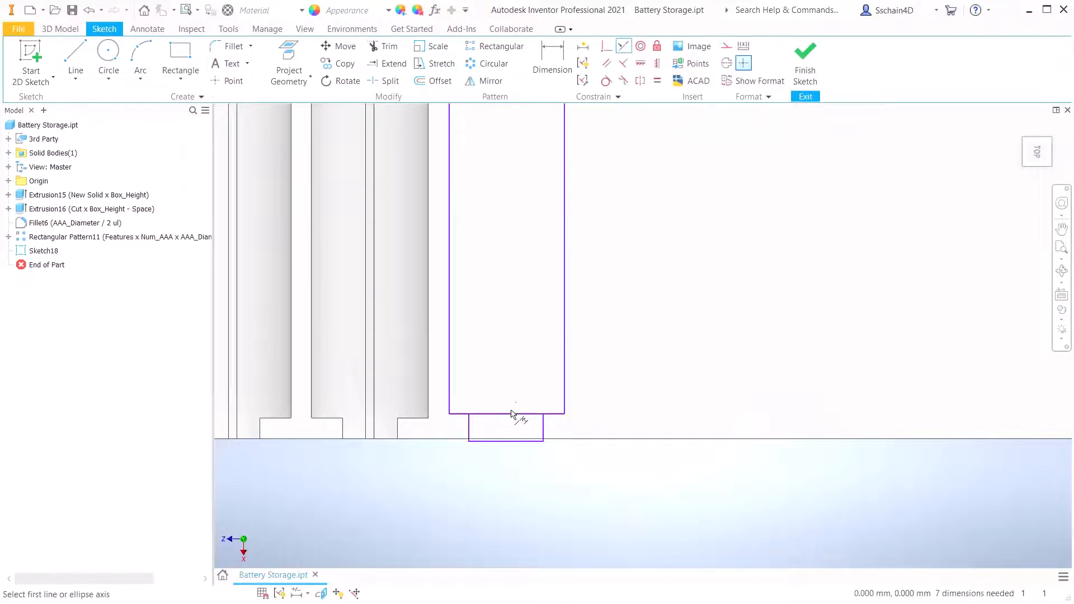
left_click(503, 441)
left_click(566, 440)
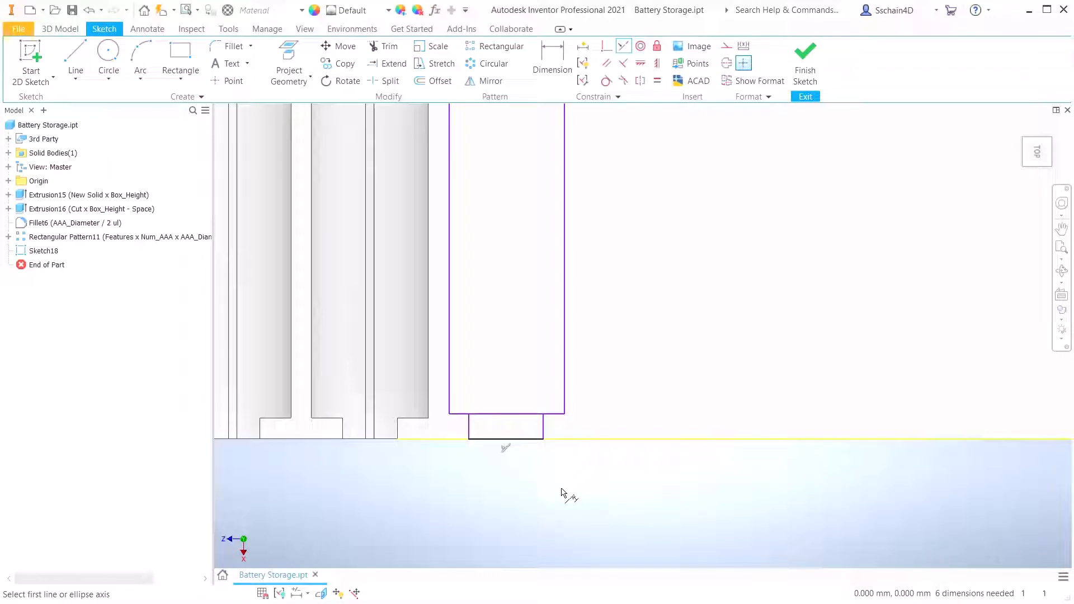
Dimension the distance from the box's end edge to the large rectangle's nearer long side and set it to AA_Start
left_click(552, 64)
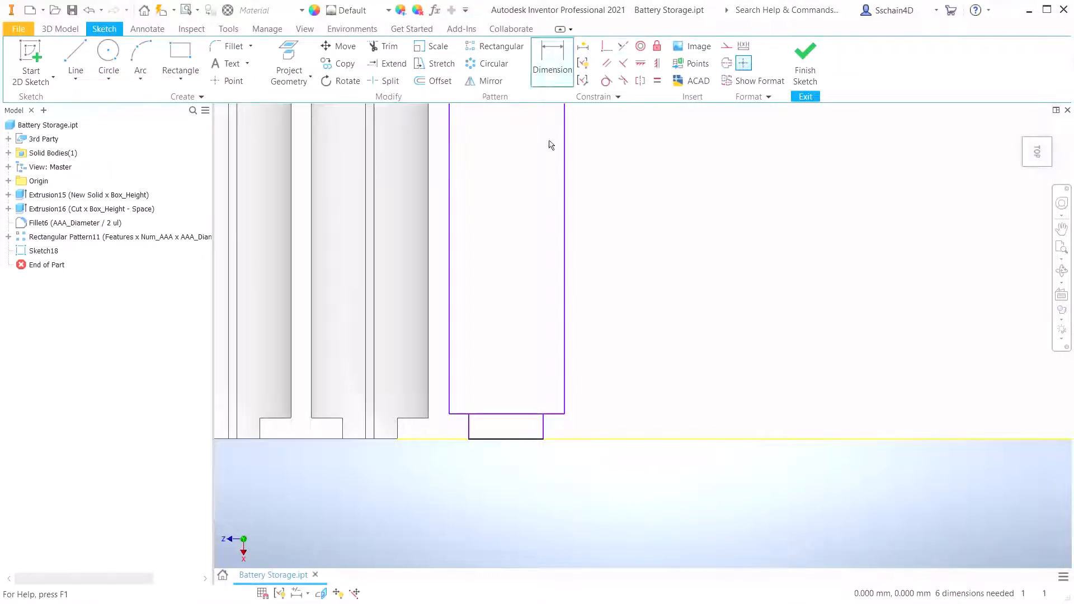
scroll(673, 419, "up", 3)
left_click(539, 391)
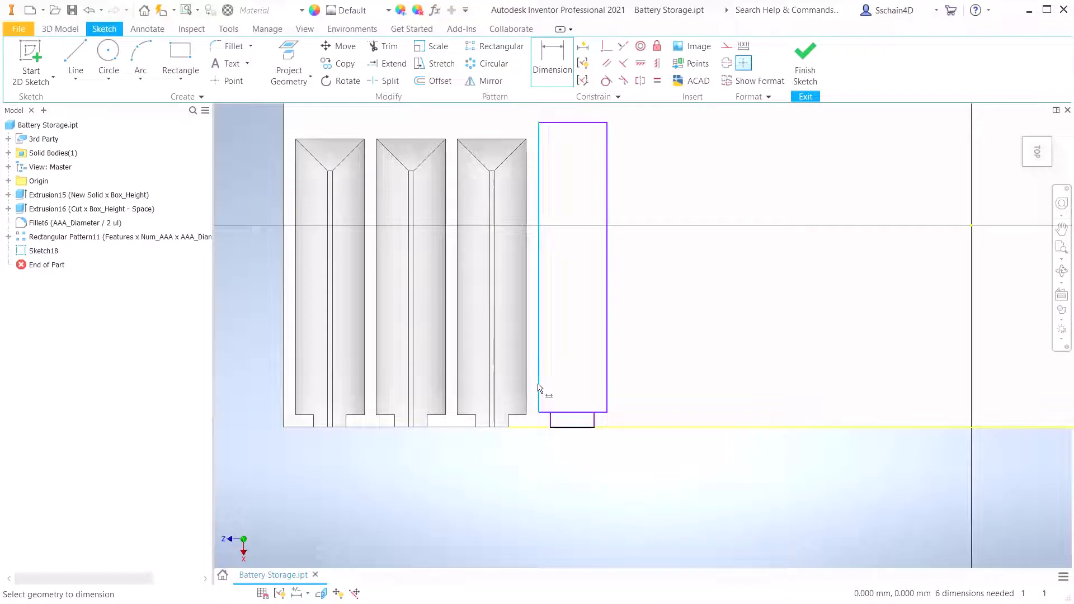
left_click(285, 376)
left_click(405, 460)
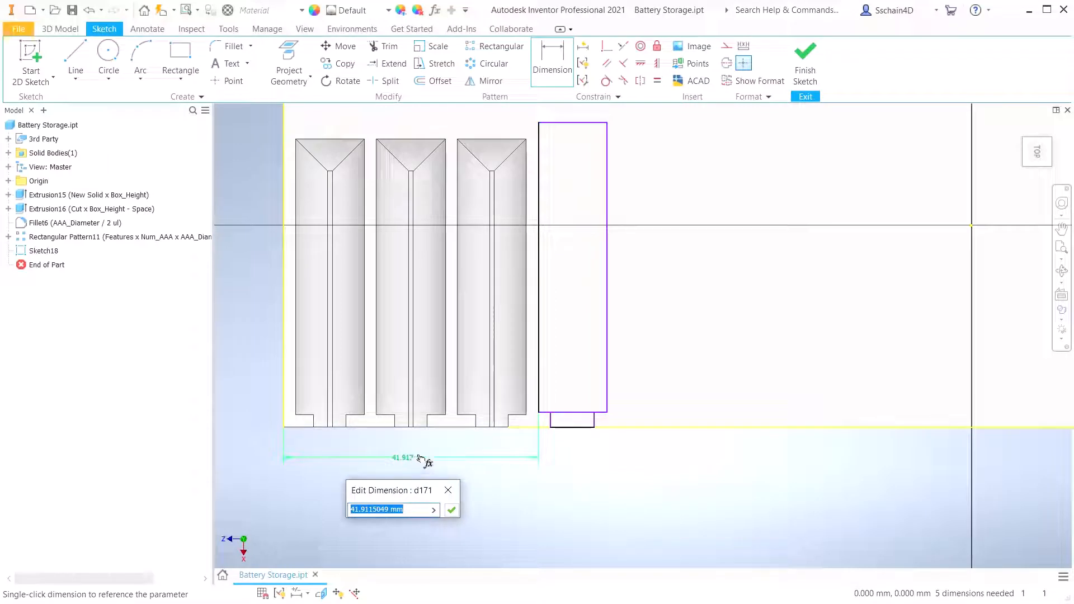
left_click(434, 510)
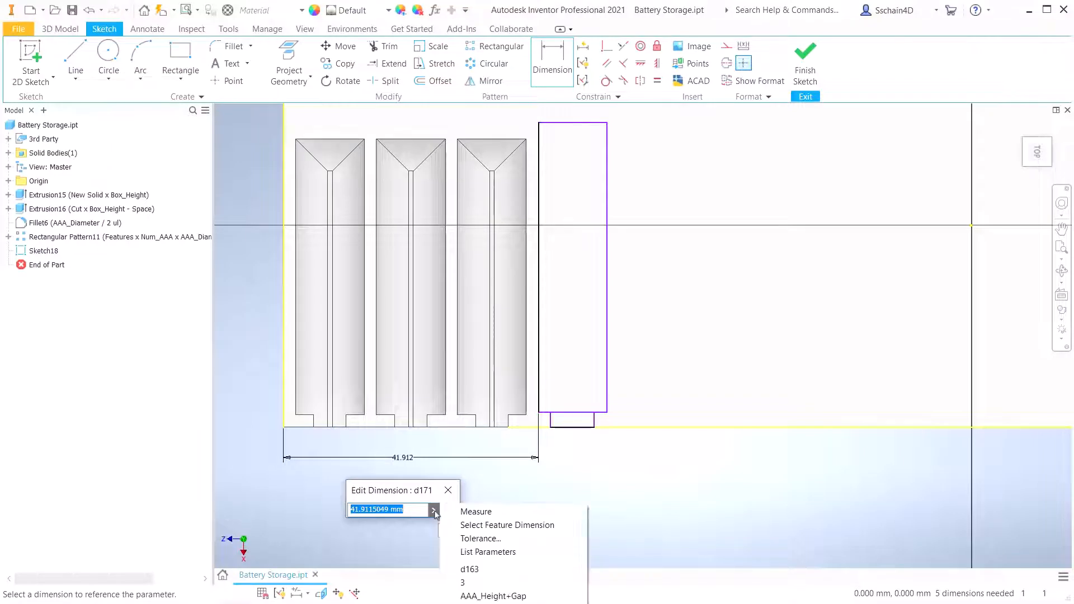
left_click(486, 553)
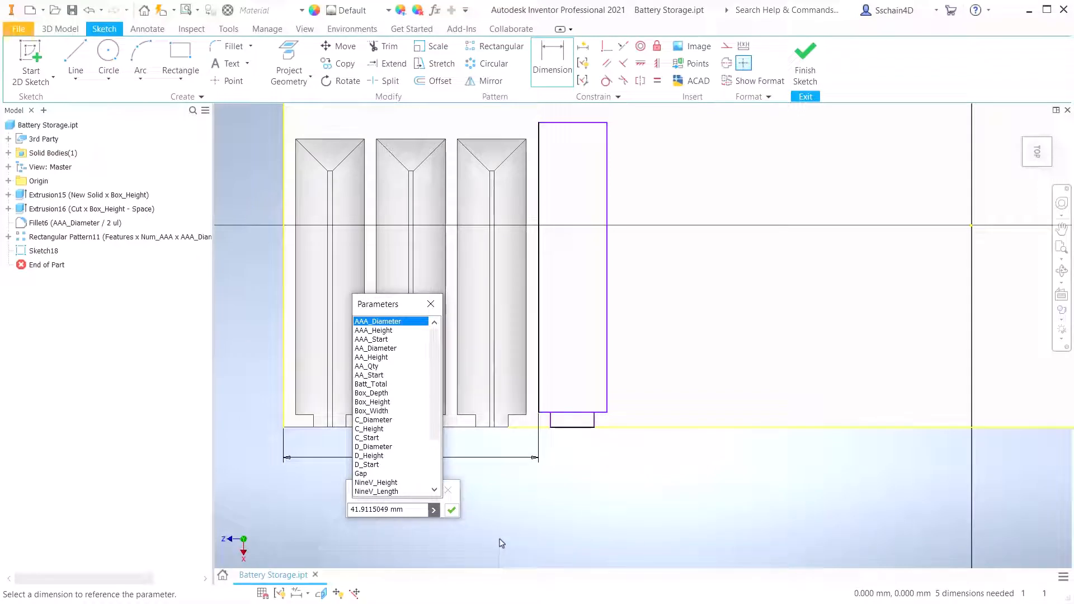
left_click(375, 375)
left_click(452, 510)
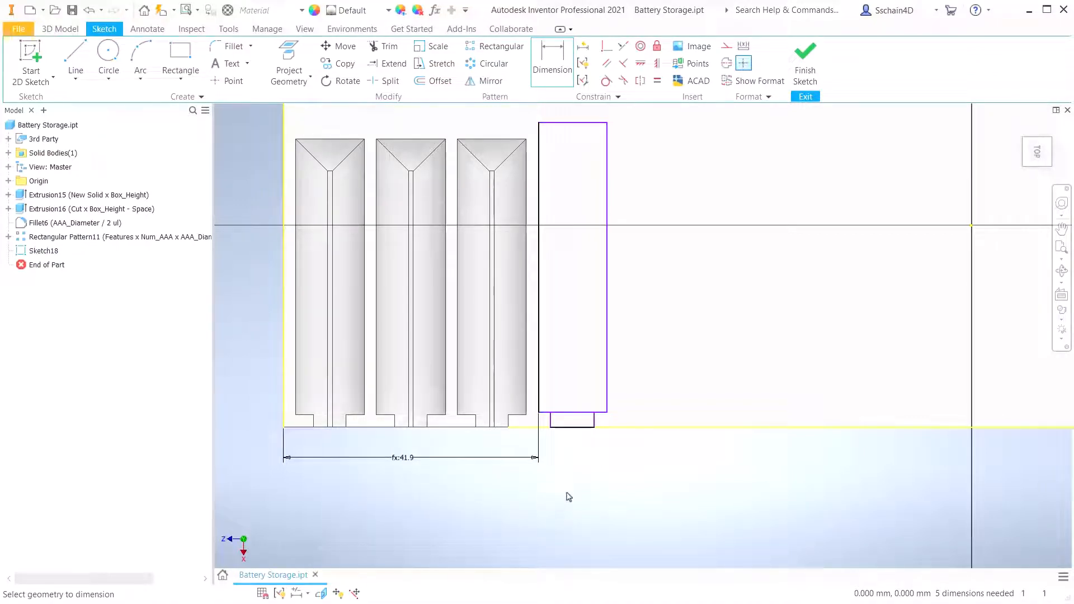
Dimension the large rectangle's width and set it to AA_Diameter+Gap
mouse_move(572, 482)
middle_mouse_down()
mouse_move(553, 506)
mouse_move(554, 531)
middle_mouse_up()
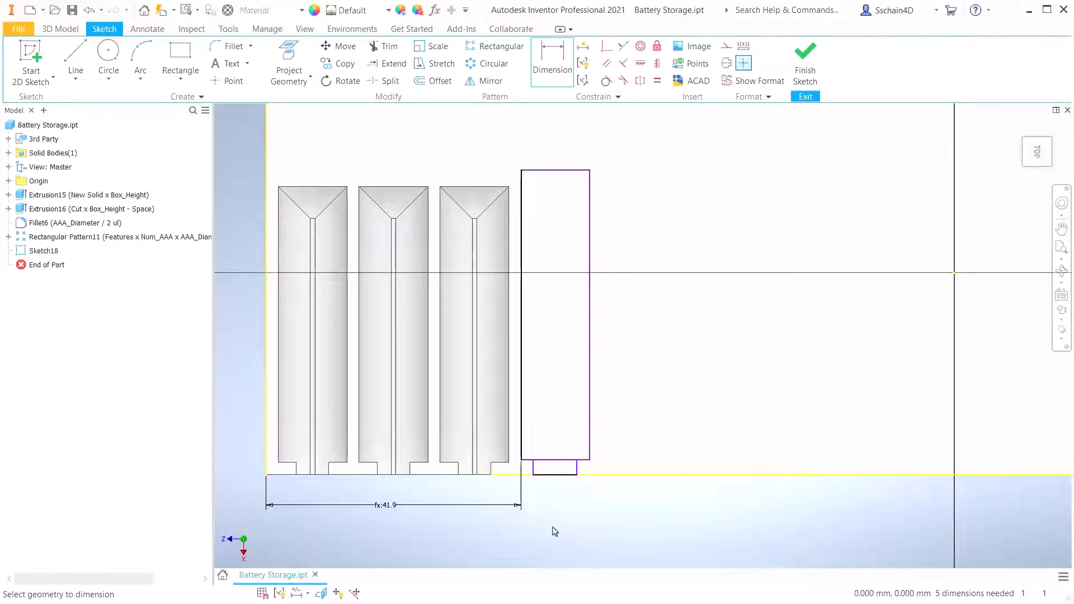
scroll(555, 531, "up", 3)
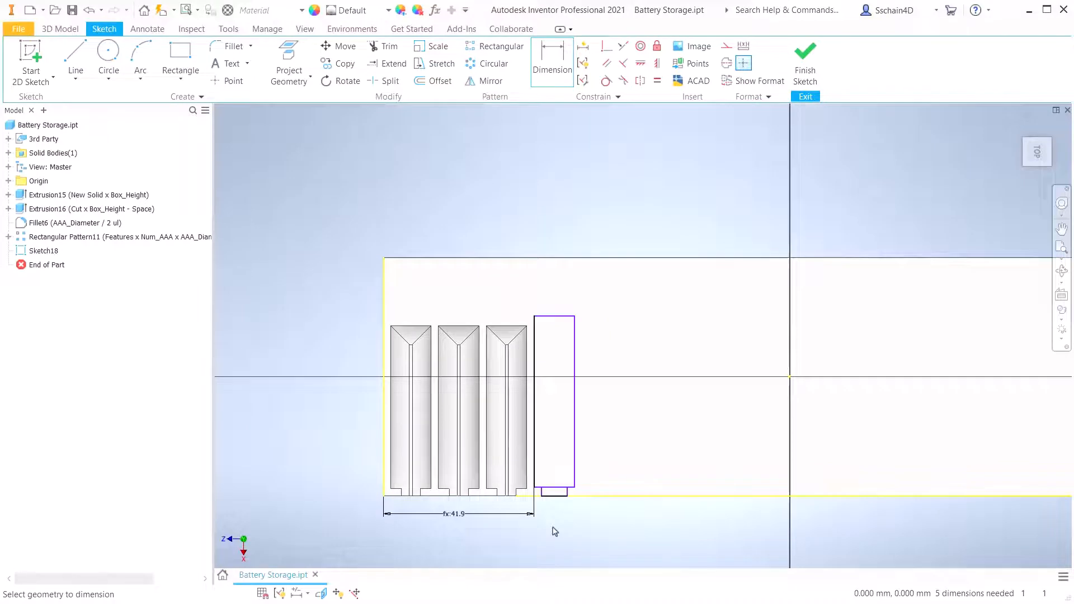
left_click(558, 322)
left_click(554, 283)
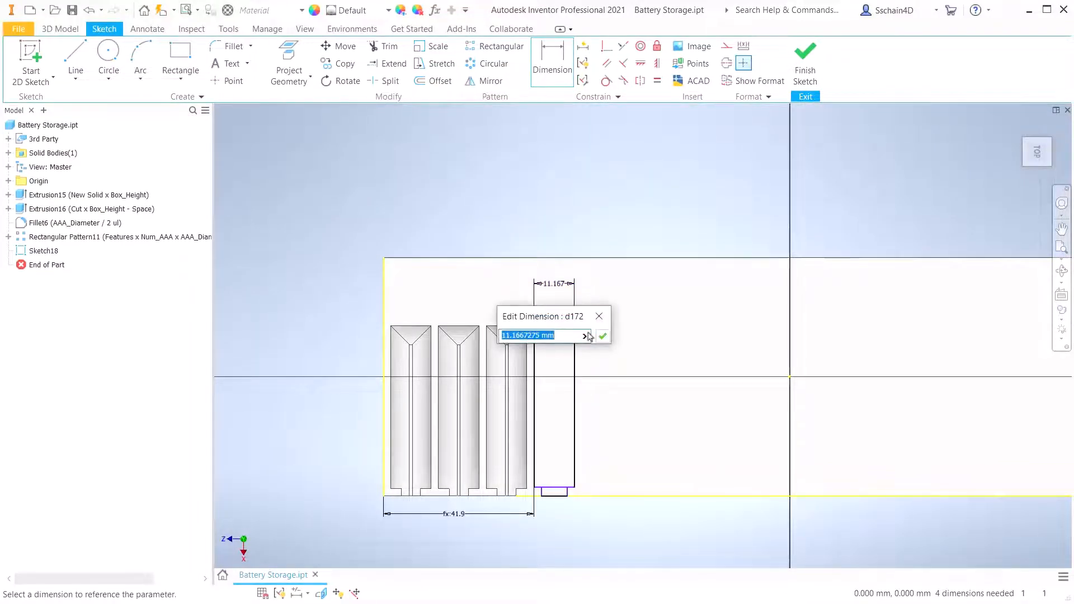
left_click(590, 334)
left_click(637, 375)
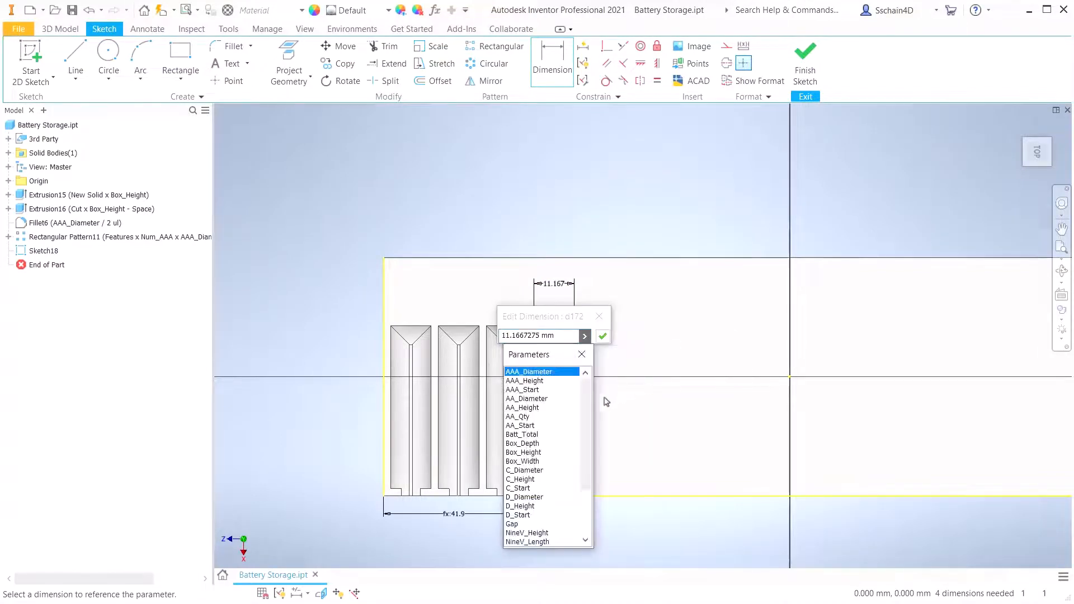
left_click(534, 398)
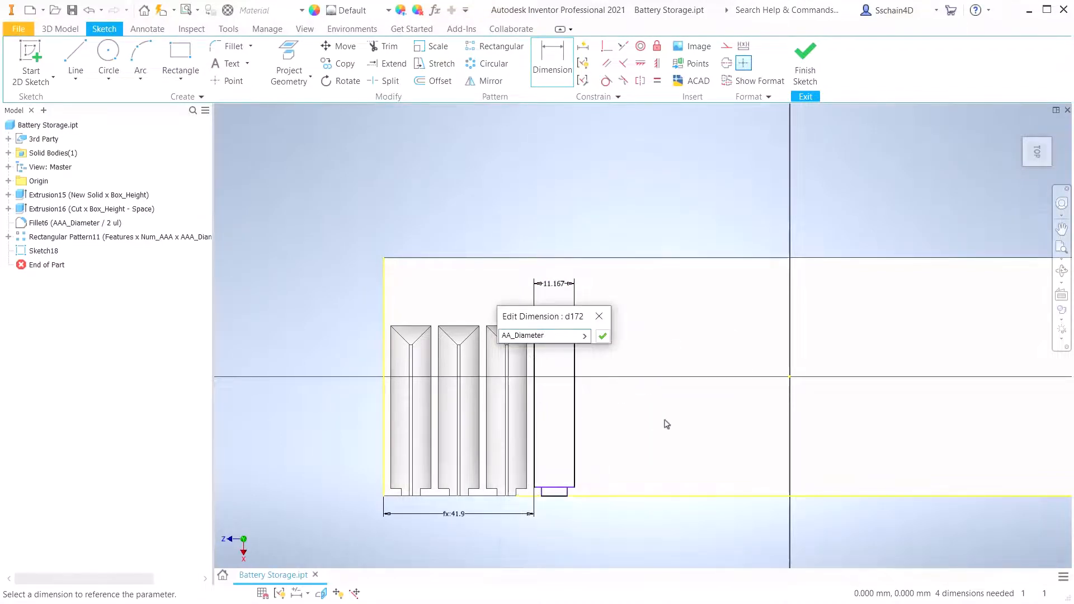
type("+Tol")
key("Return")
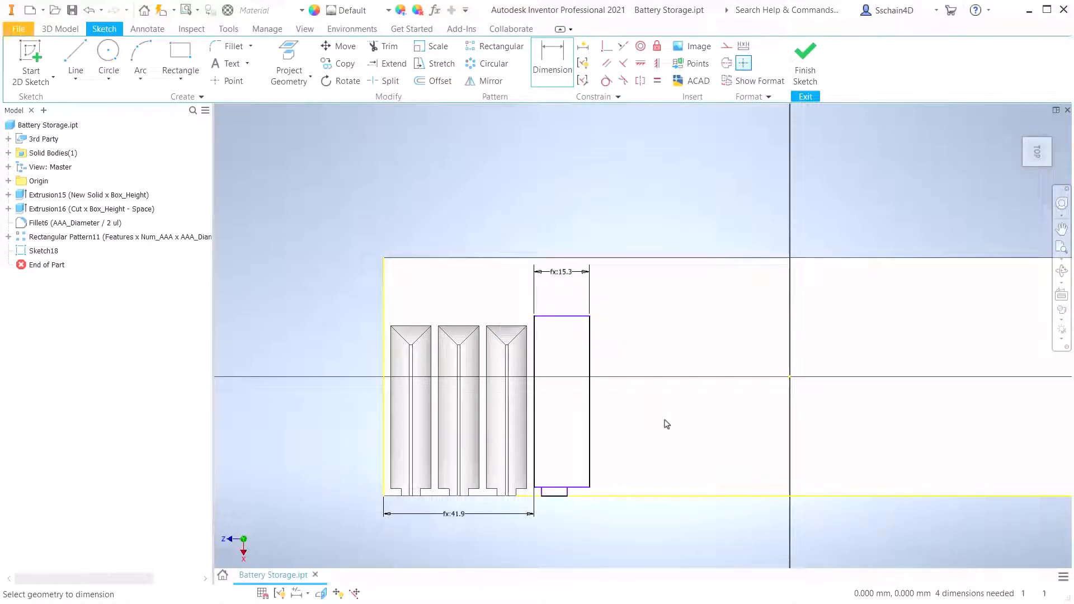
Dimension the large rectangle's long side and set its length to AA_Height+Gap
left_click(590, 422)
left_click(638, 412)
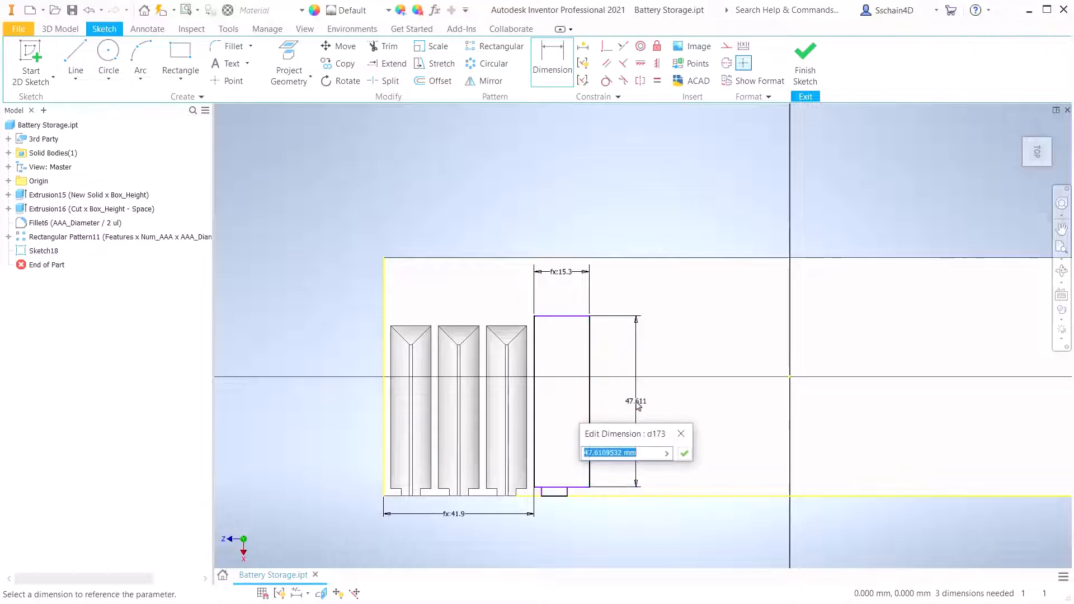
left_click(666, 453)
left_click(704, 501)
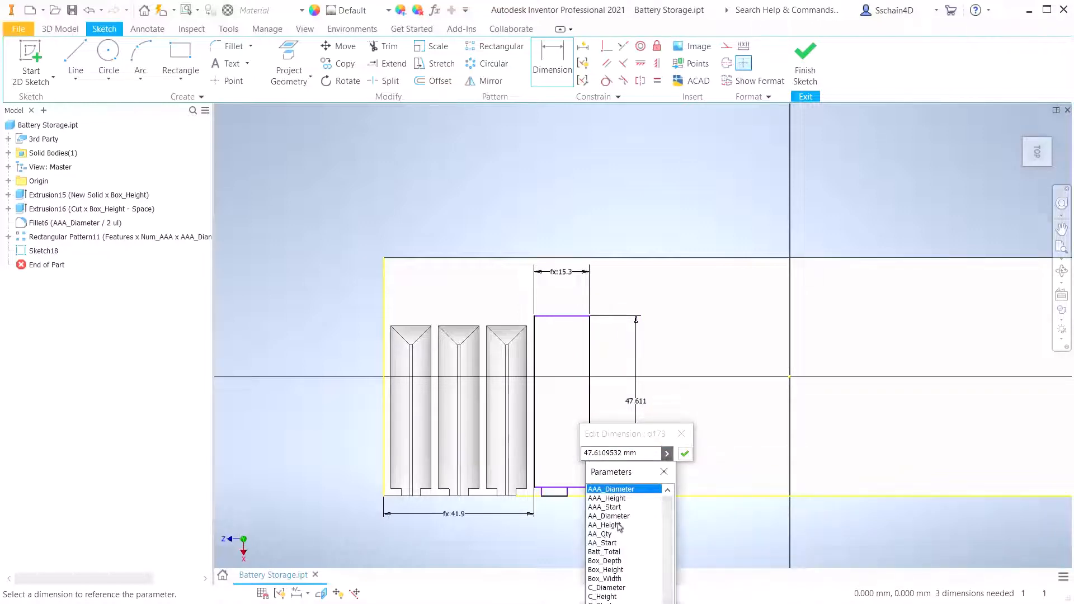
left_click(620, 525)
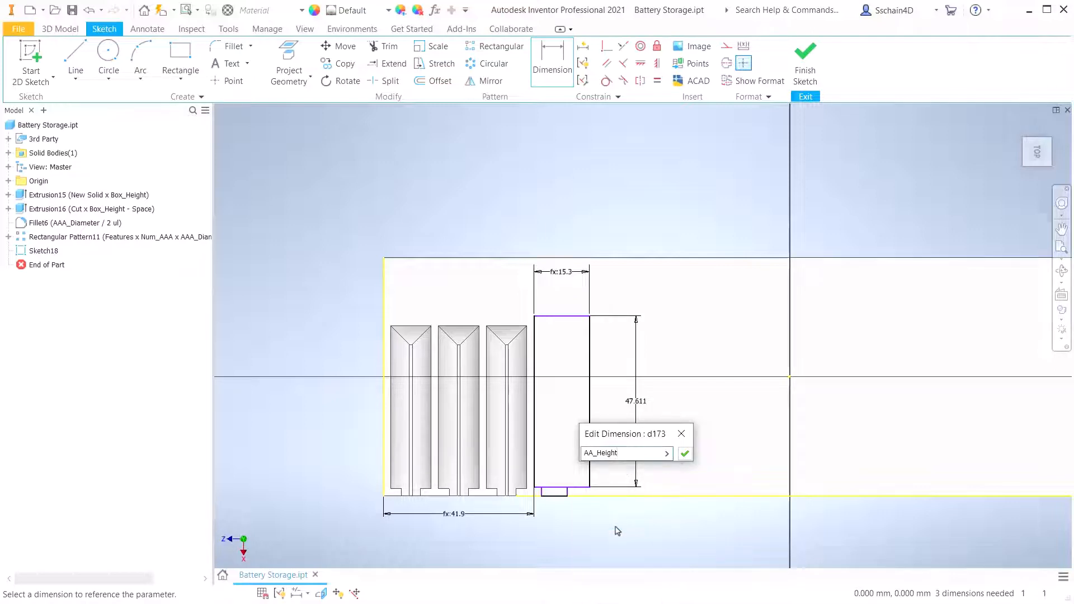
type("+Gap")
key("Return")
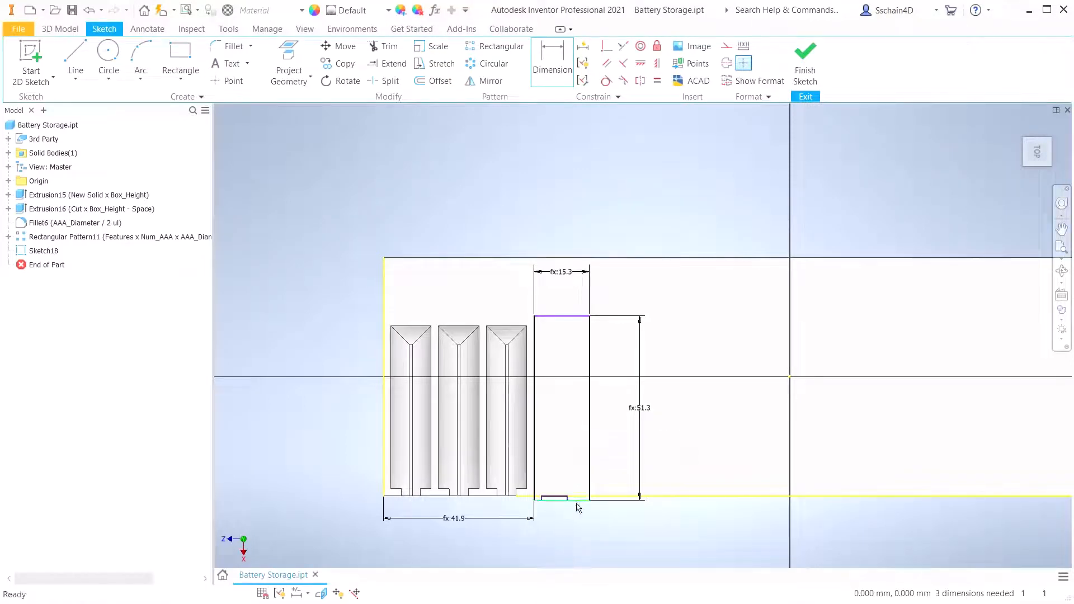
Shift the large rectangle inside the box edge and set the small rectangle's near side 3 mm from the large rectangle's side
left_click_drag(578, 506, 575, 493)
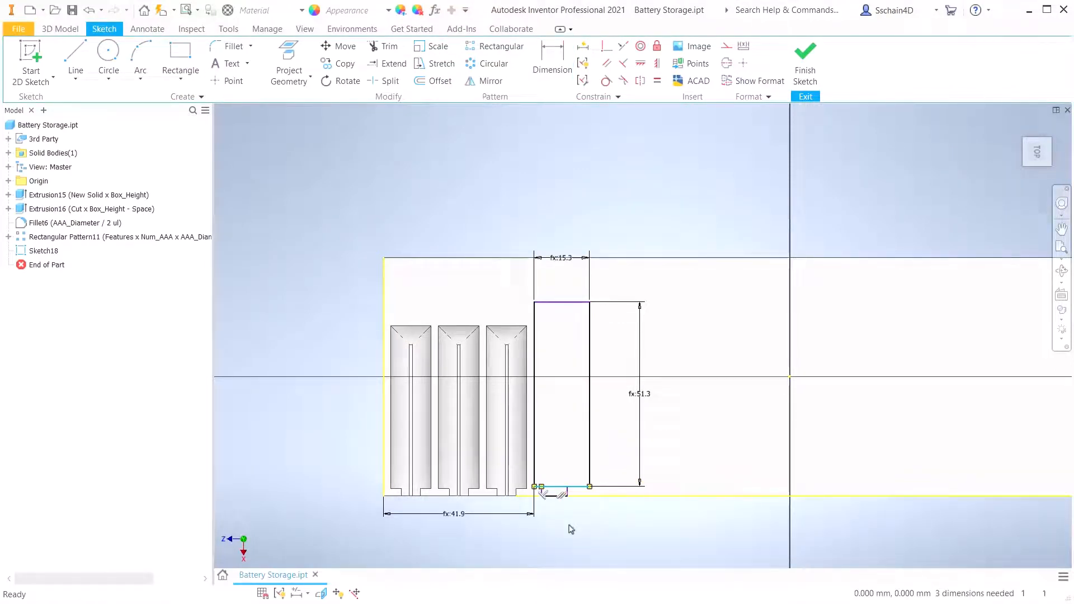
scroll(571, 526, "up", 3)
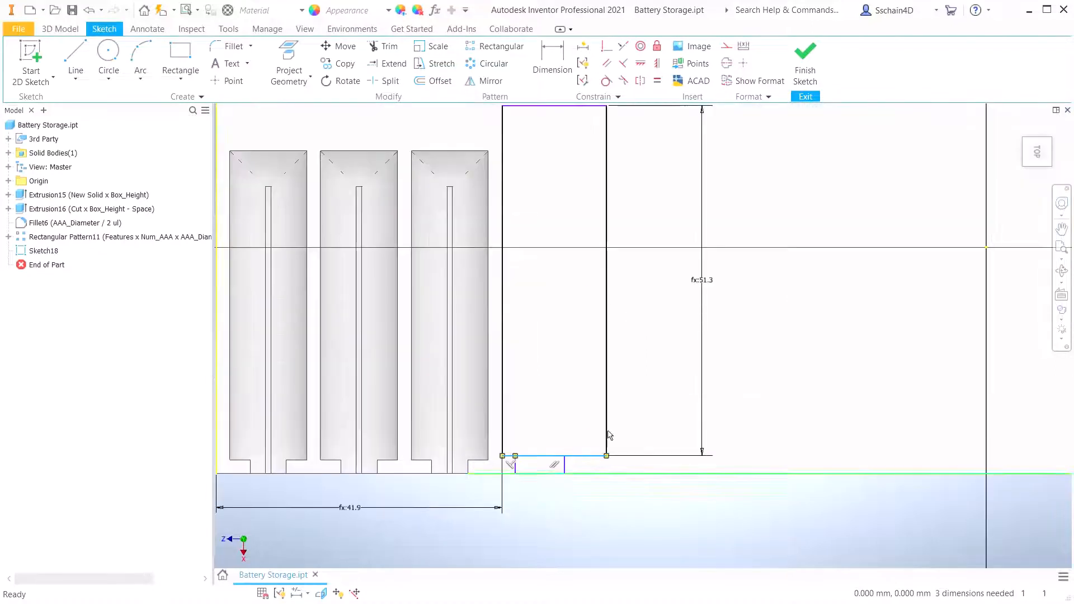
left_click(555, 67)
left_click(515, 463)
left_click(503, 430)
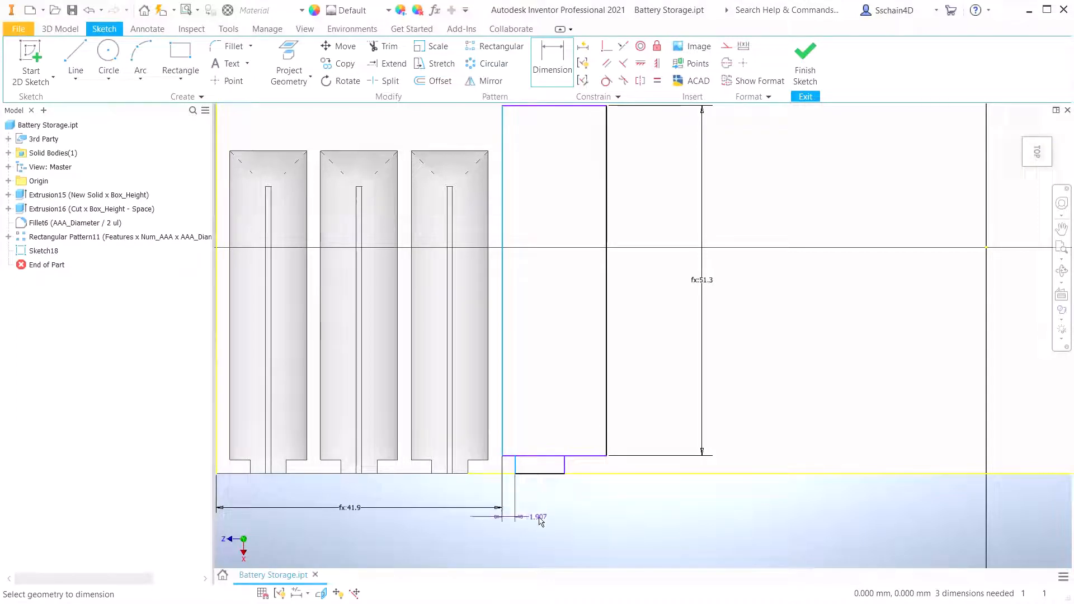
left_click(538, 517)
type("3")
key("Return")
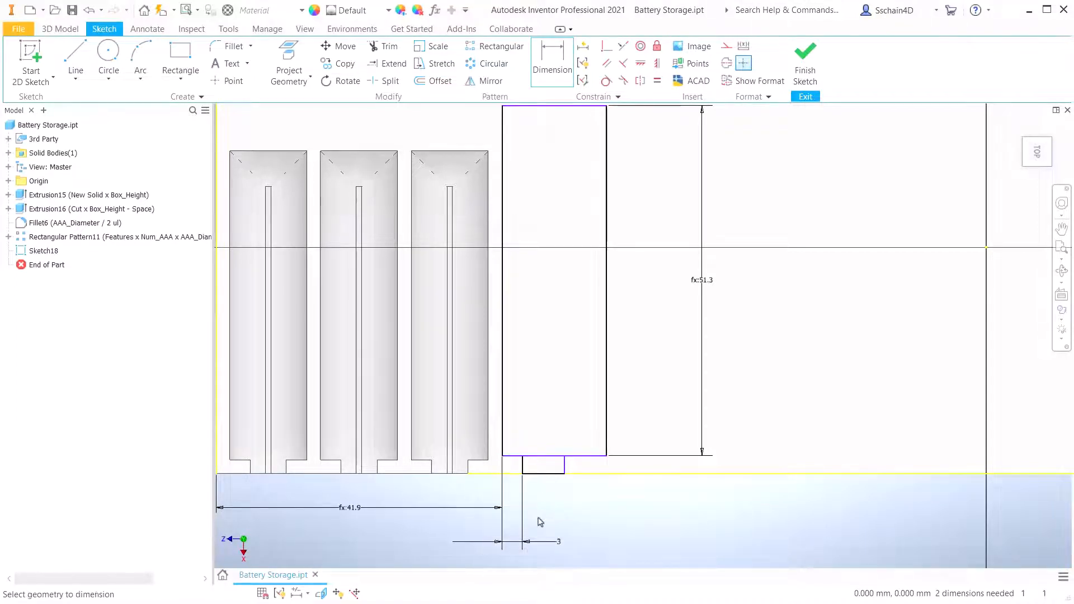
Dimension the small rectangle's other side from the large rectangle's far side, linking it to the existing 3 mm dimension
left_click(566, 464)
left_click(606, 445)
left_click(596, 525)
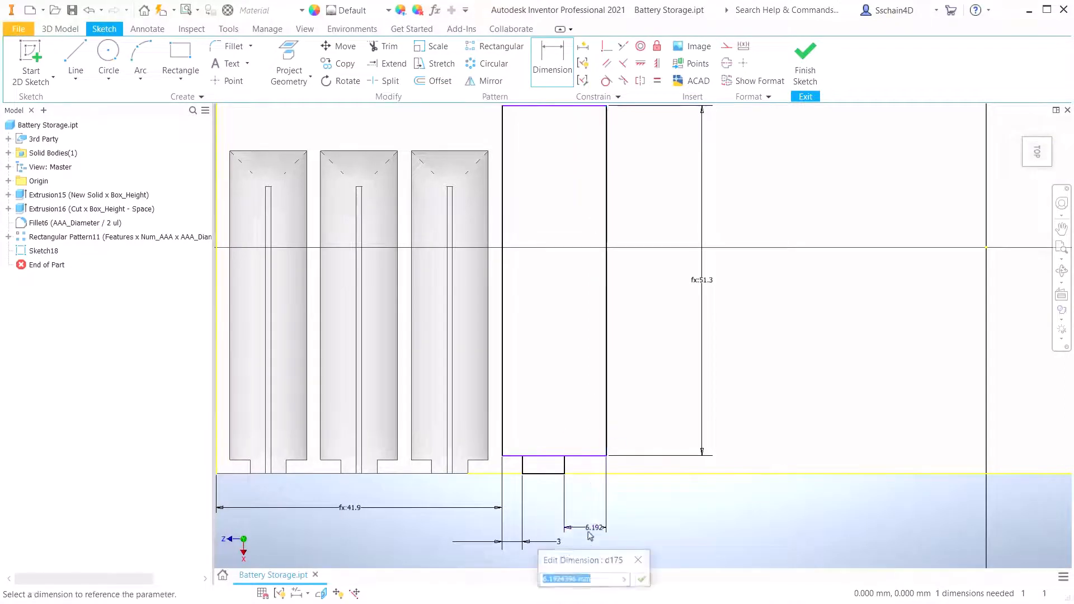
left_click(527, 542)
key("Return")
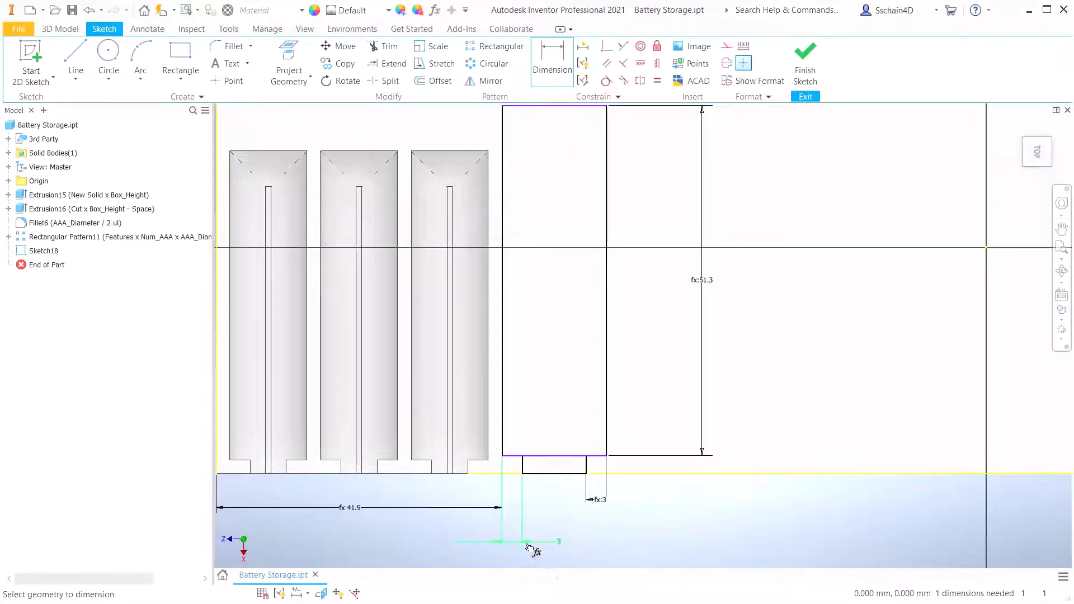
Set the distance between the large rectangle's lower side and the box's front edge to Space, and finish the sketch
left_click(560, 455)
left_click(624, 474)
left_click(628, 530)
left_click(659, 581)
left_click(695, 603)
scroll(604, 531, "down", 3)
left_click(596, 564)
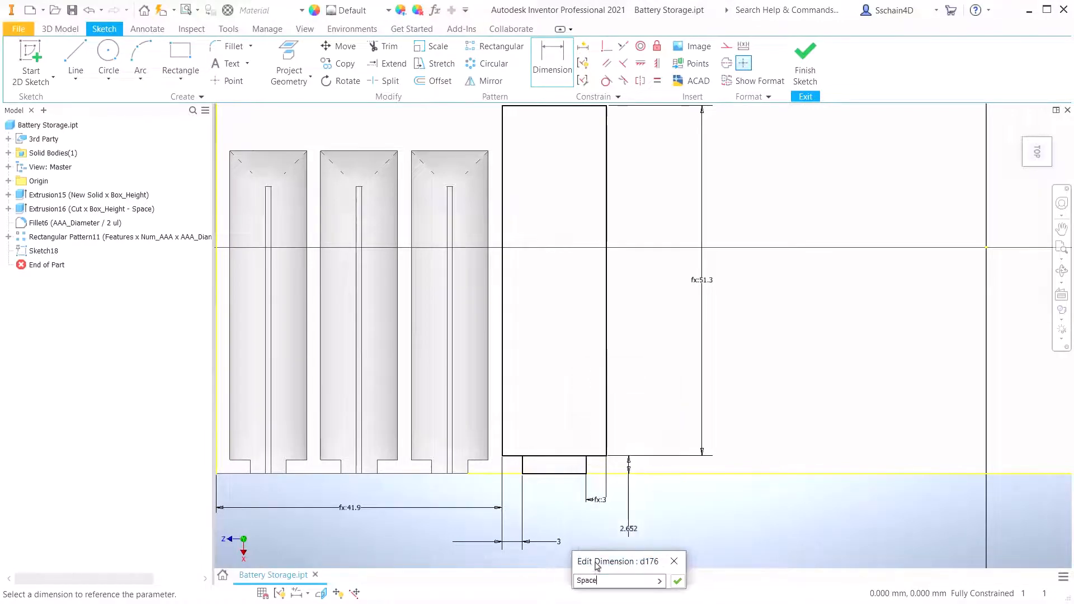
left_click(677, 580)
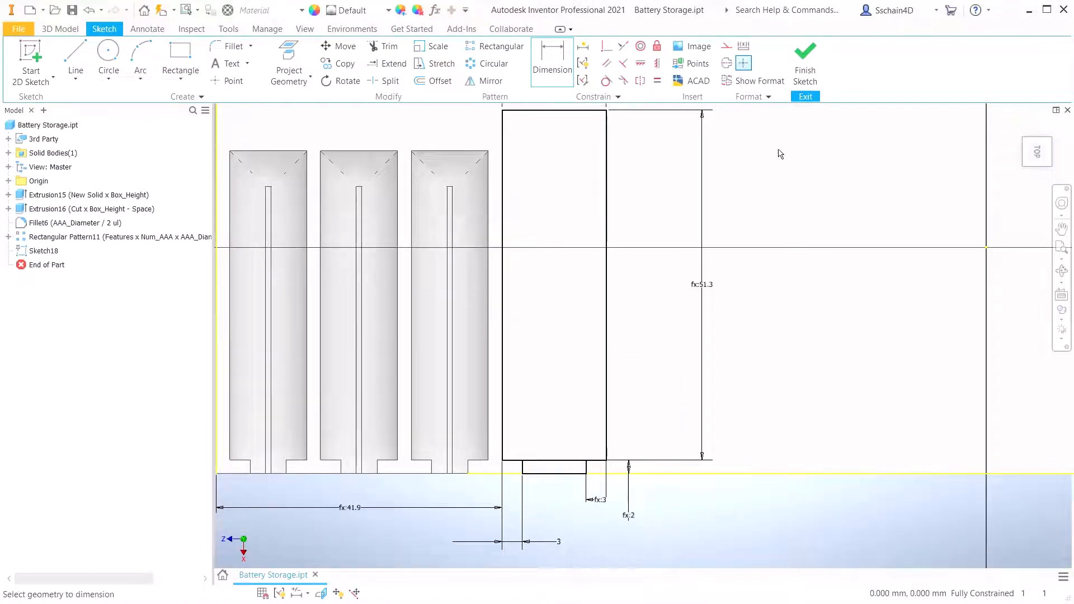
left_click(805, 61)
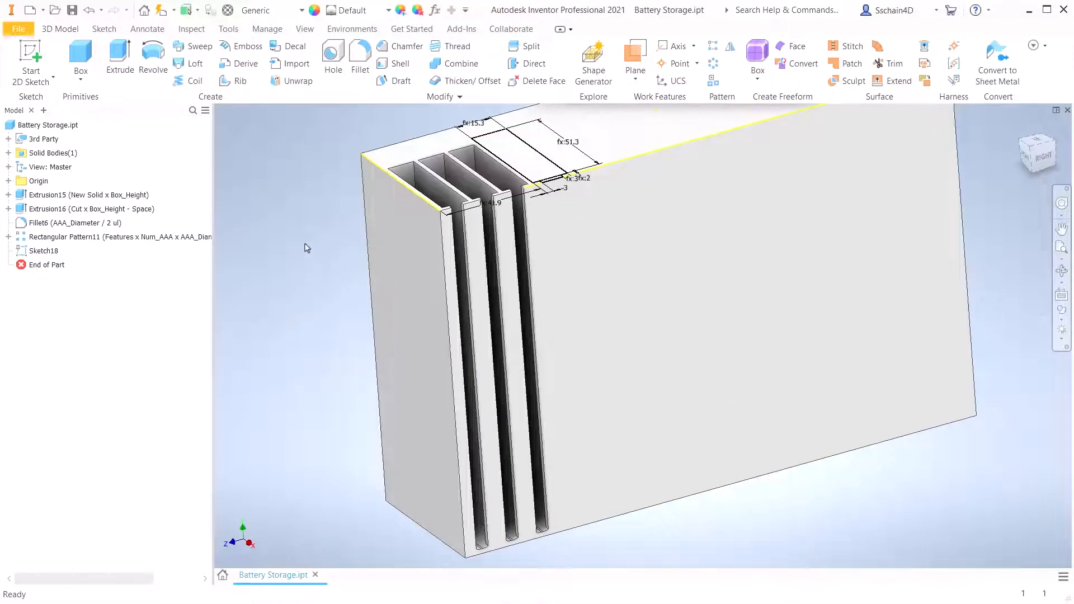
Extrude both rectangles as a cut into the box to a depth of Box_Height-Space
left_click(119, 61)
left_click(545, 178)
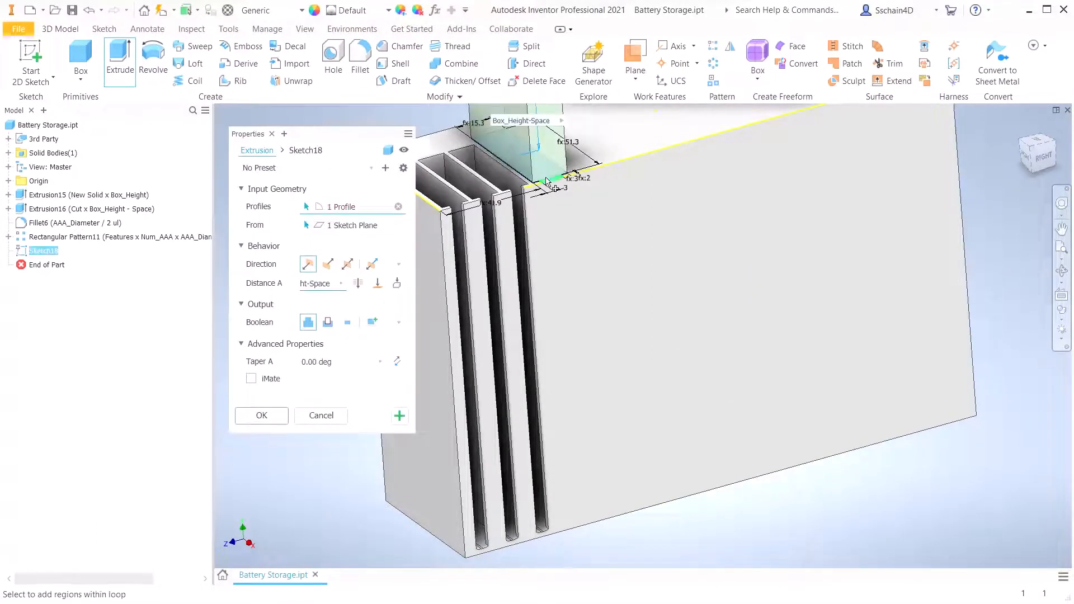
left_click(545, 180)
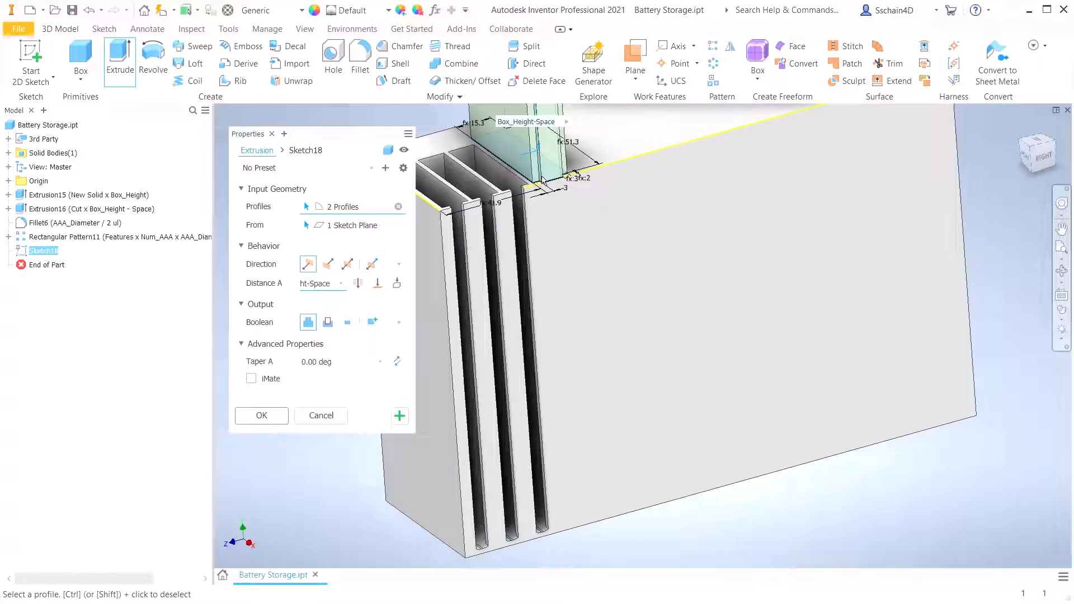
left_click(328, 322)
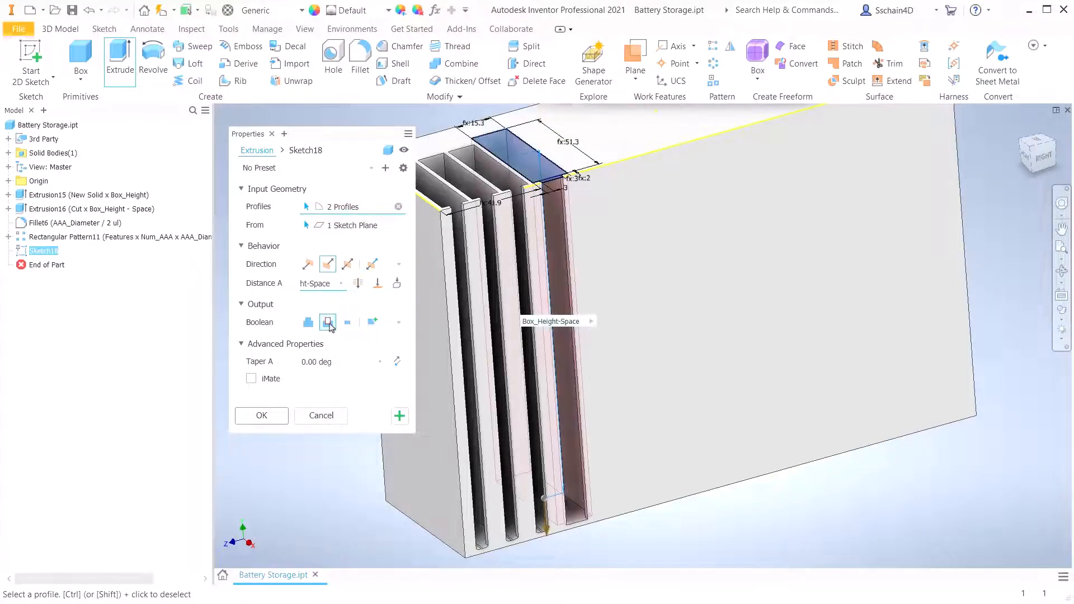
left_click(270, 418)
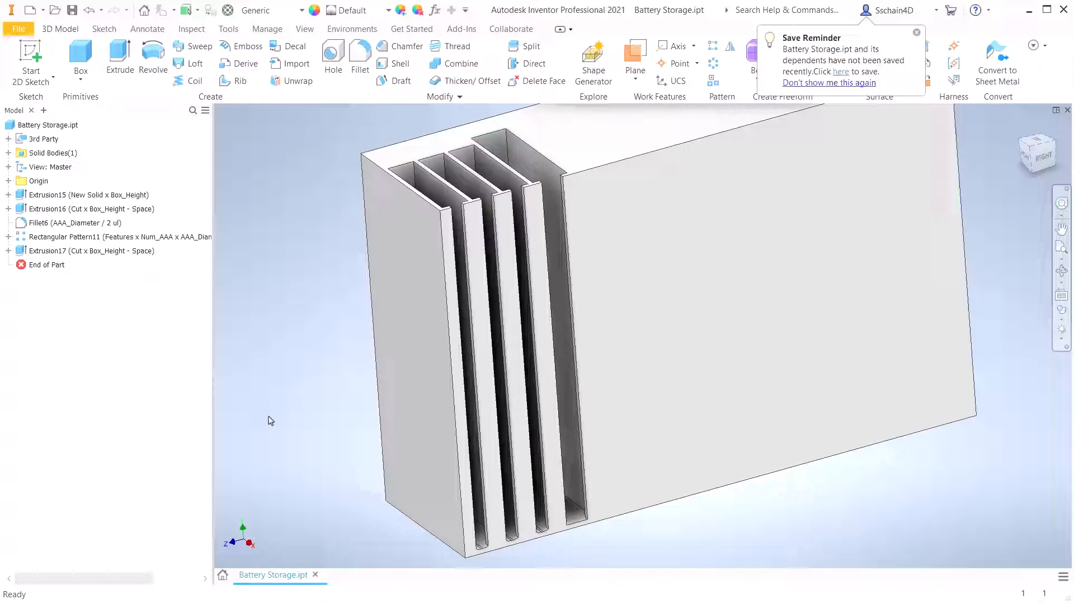
Fillet the three inner bottom edges of the AA pocket with a radius of AA_Diameter/2
left_click(361, 56)
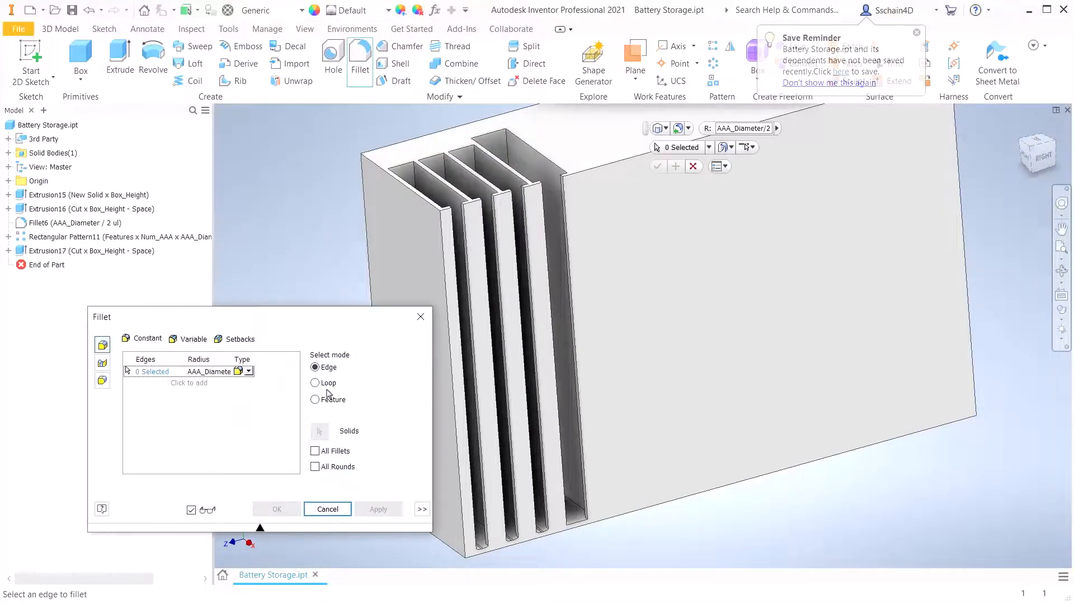
left_click(568, 501)
scroll(568, 520, "up", 5)
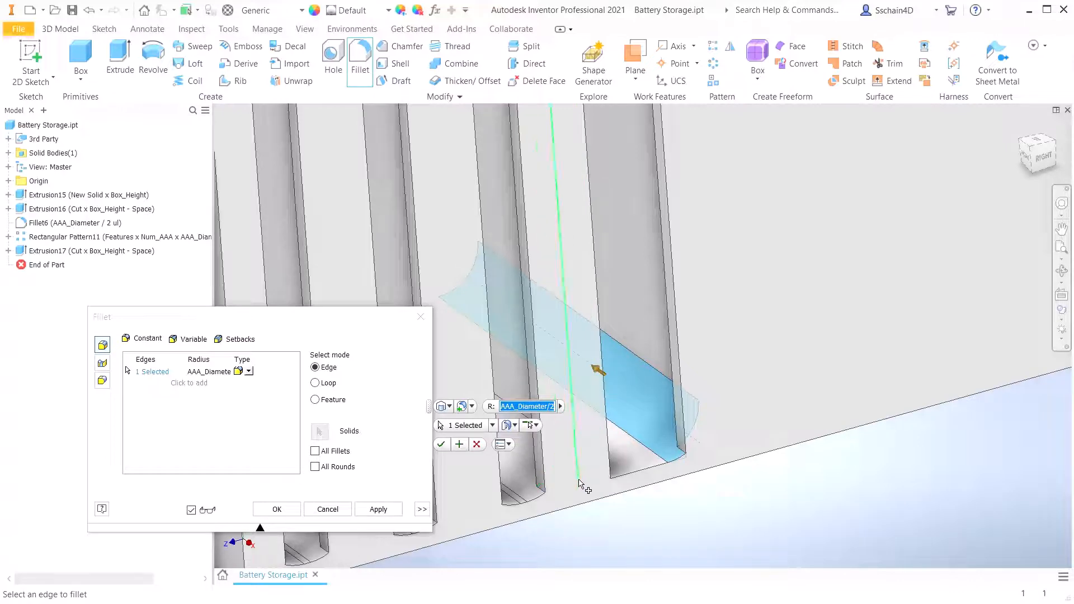
mouse_move(613, 482)
middle_mouse_down("shift")
mouse_move(557, 477)
mouse_move(595, 485)
middle_mouse_up("shift")
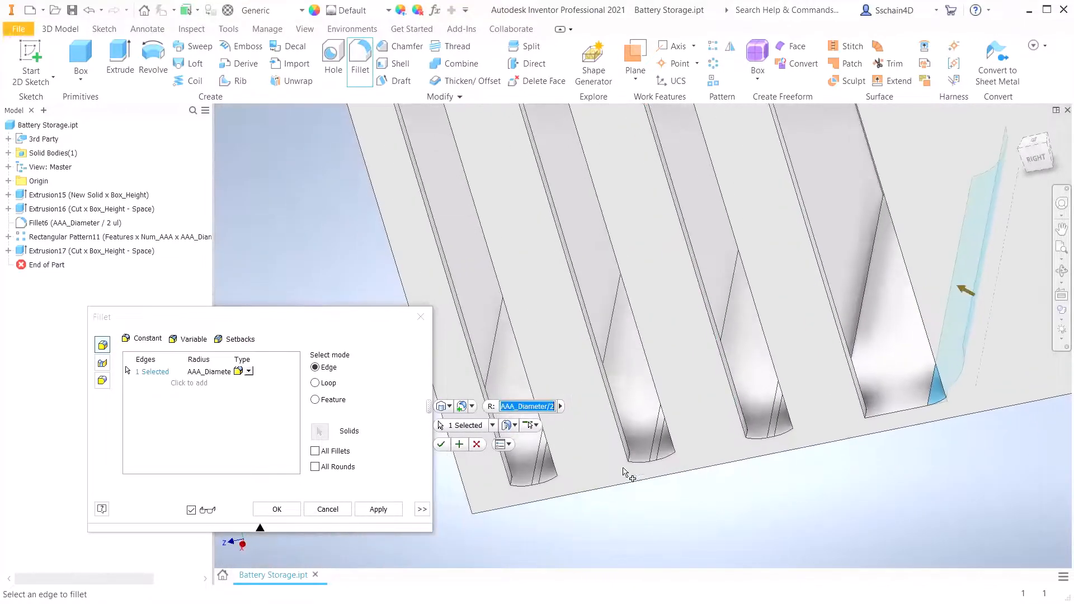
left_click(861, 307)
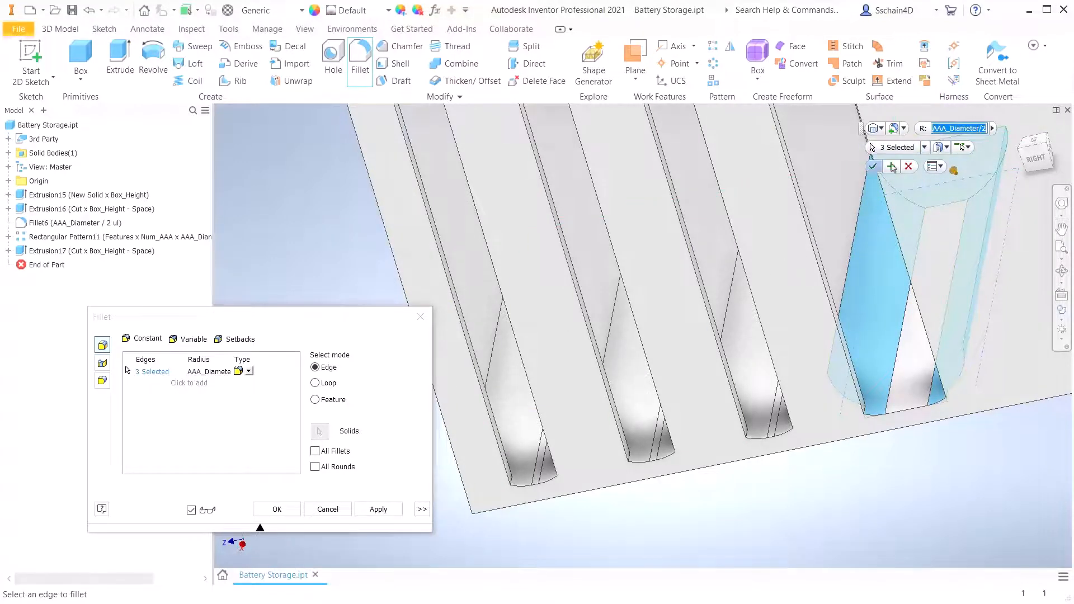
left_click(943, 130)
key("BackSpace")
key("Return")
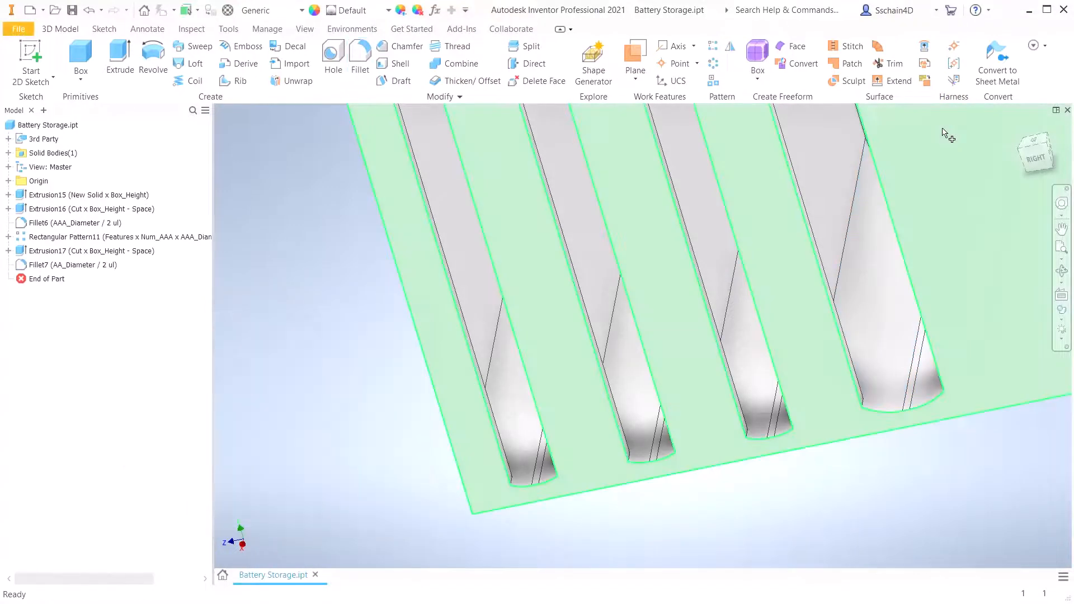
Set up a rectangular pattern of the AA pocket cut and its fillet along the box's top front edge with count Num_AA
scroll(331, 374, "down", 5)
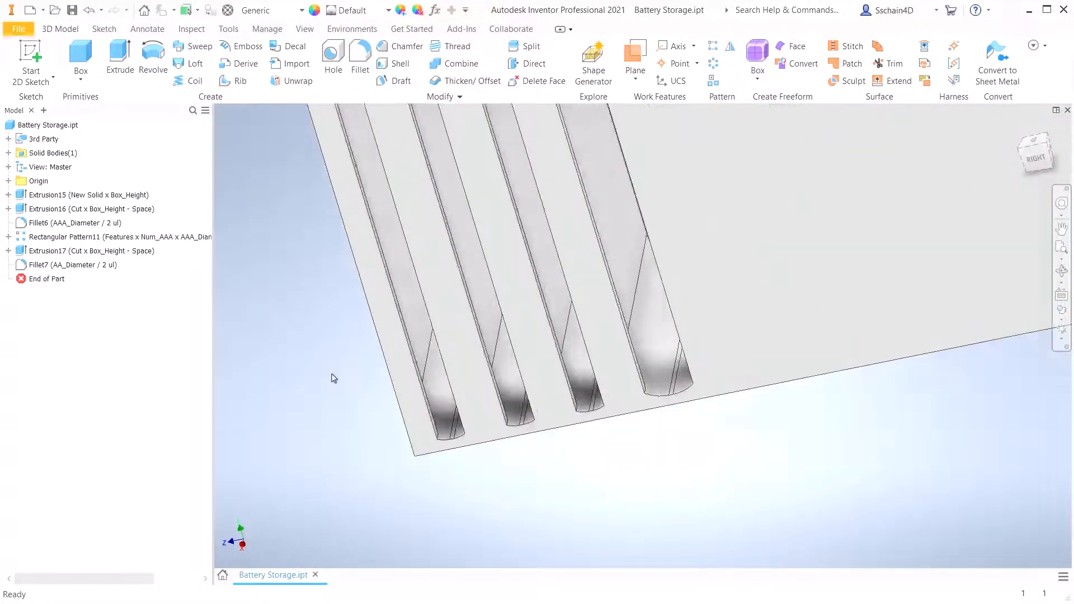
middle_click_drag(326, 254, 352, 481)
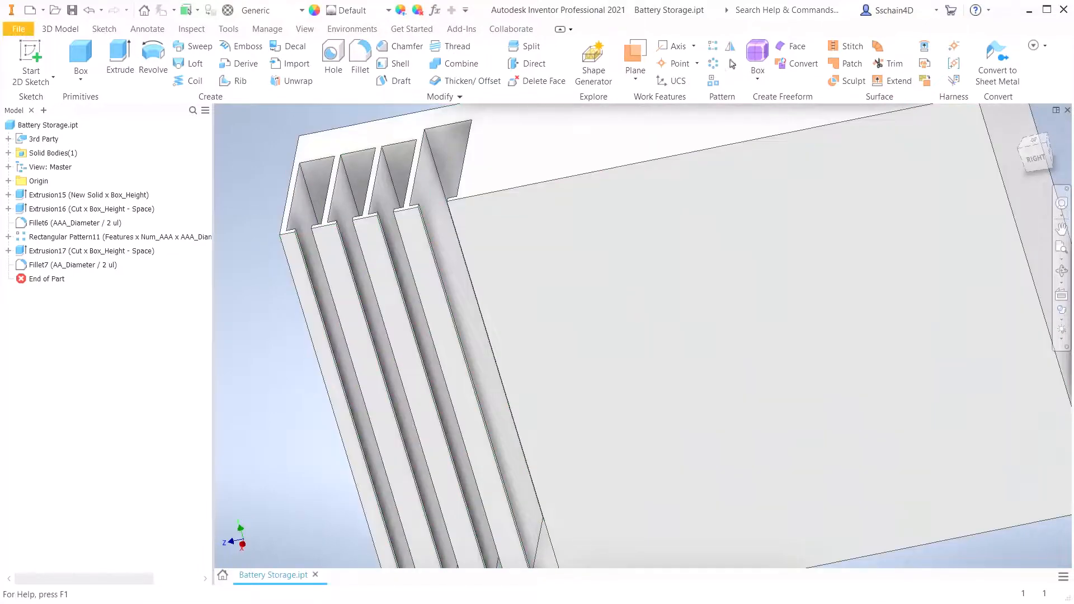
left_click(711, 48)
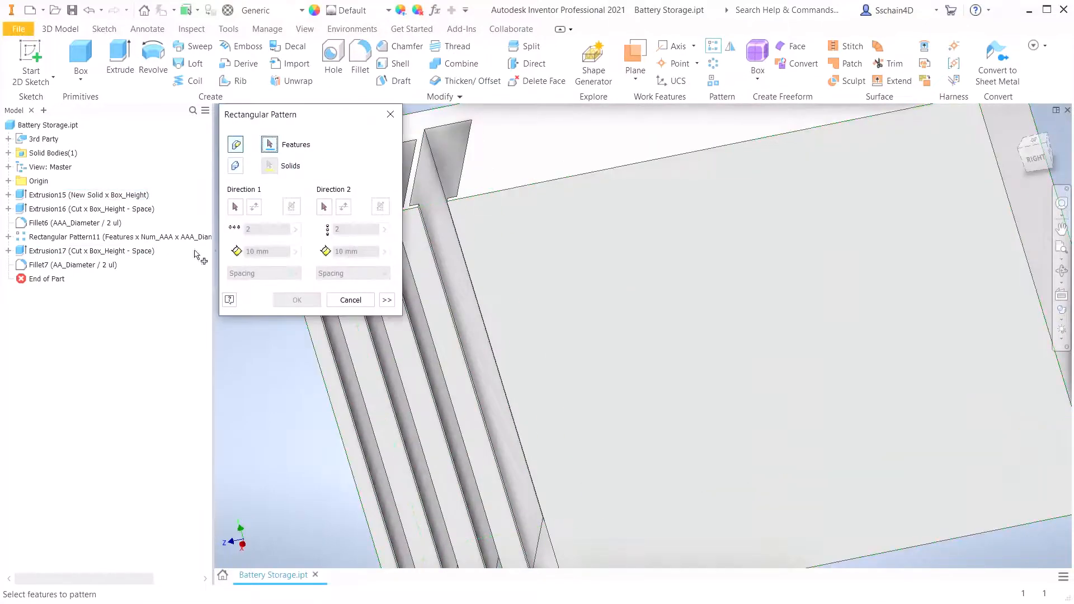
left_click(76, 252)
left_click(74, 266)
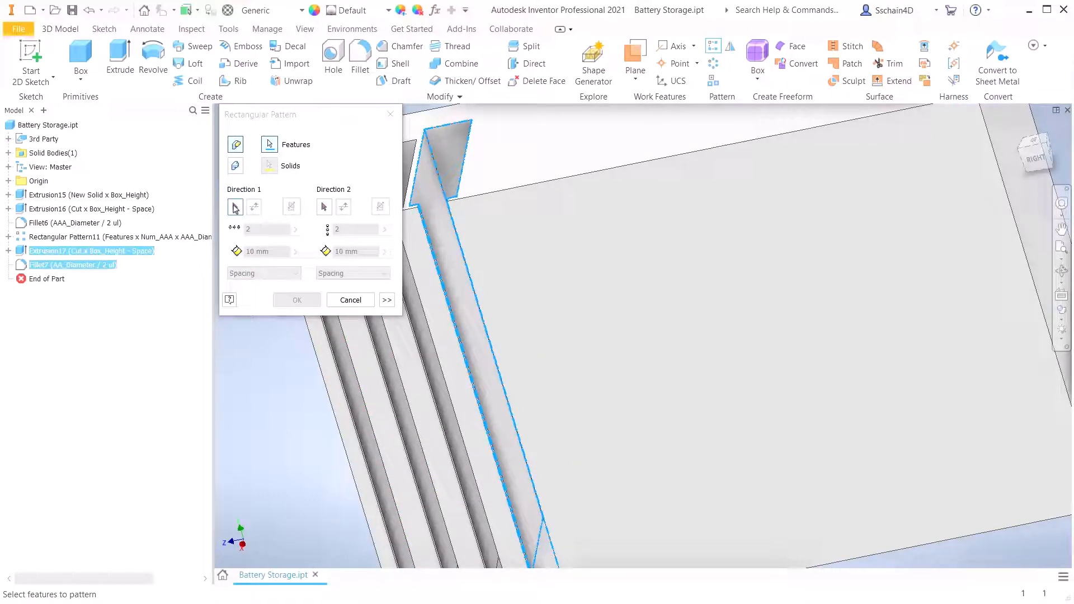
left_click(235, 208)
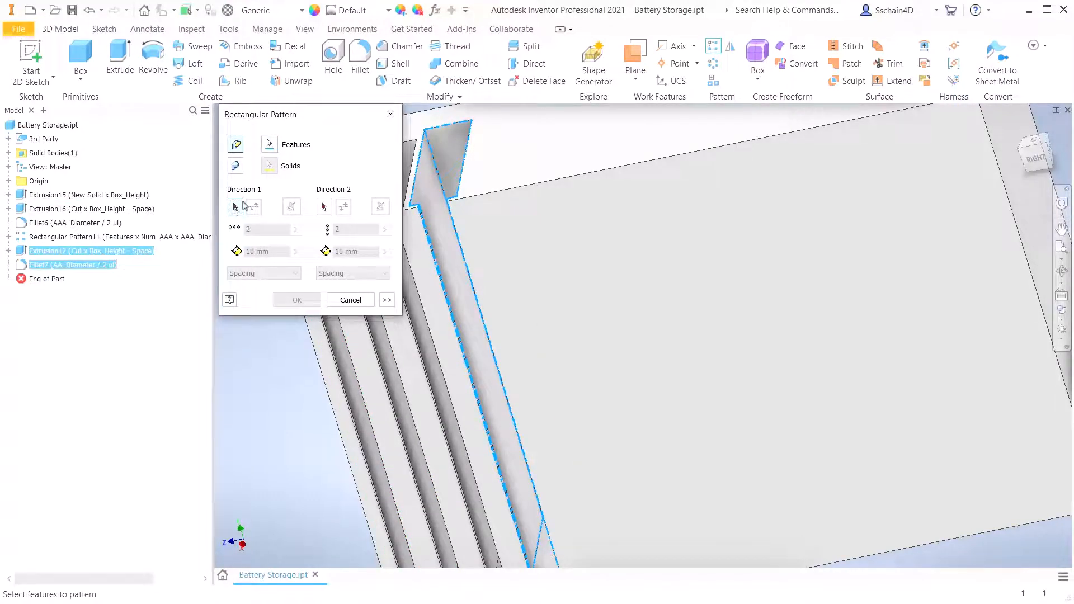
left_click(558, 185)
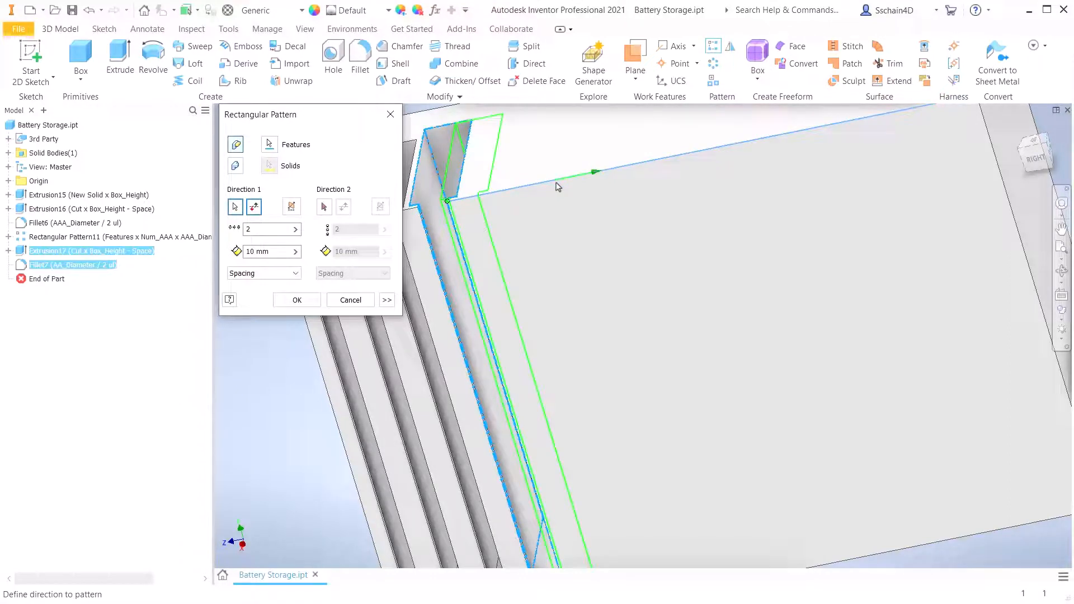
left_click(295, 230)
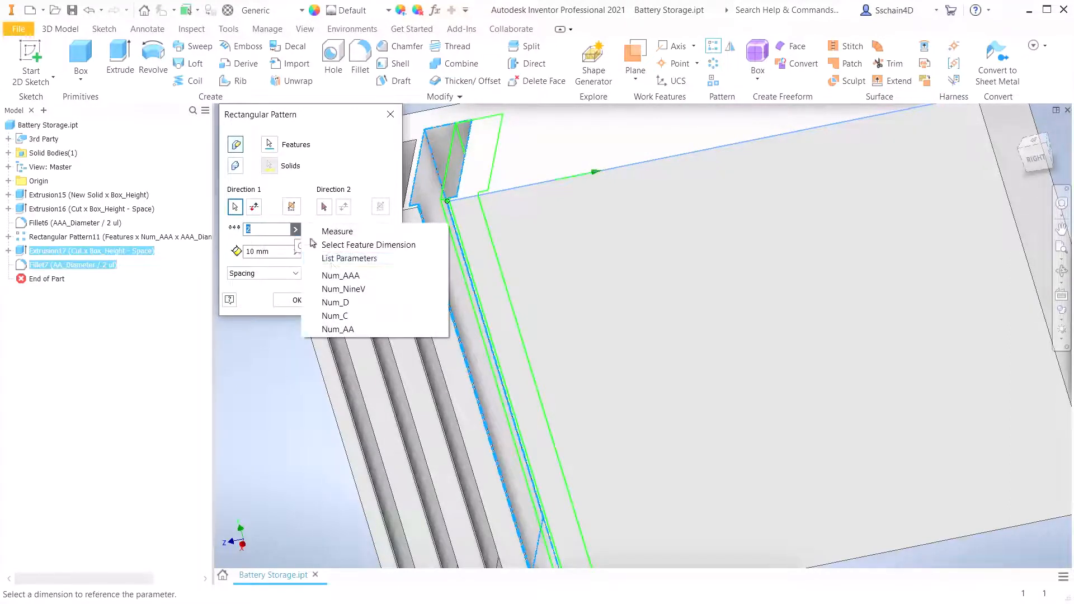
left_click(335, 257)
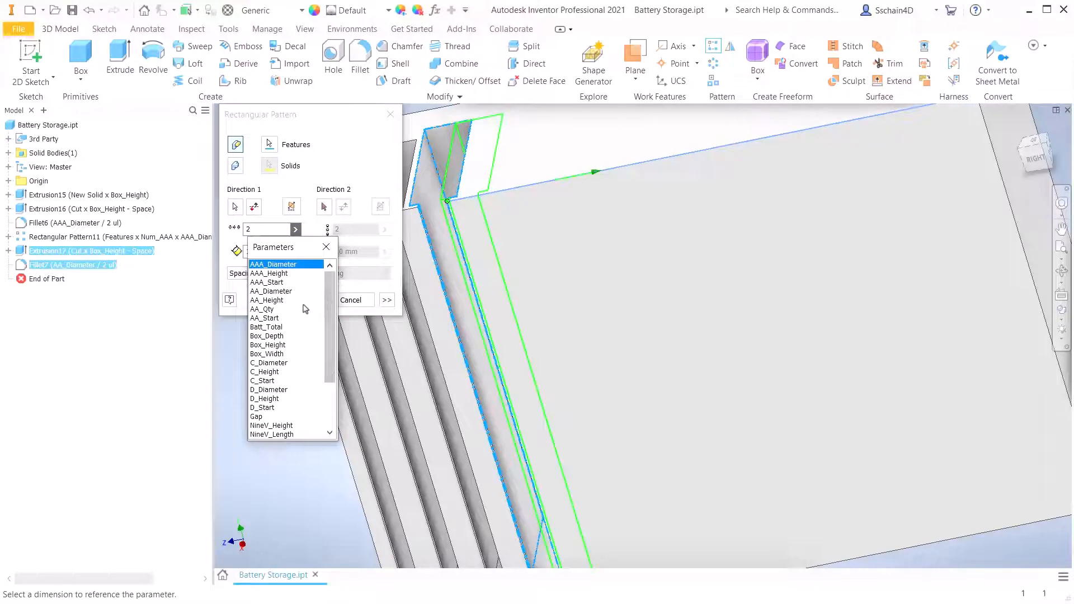
scroll(299, 309, "down", 3)
left_click(267, 390)
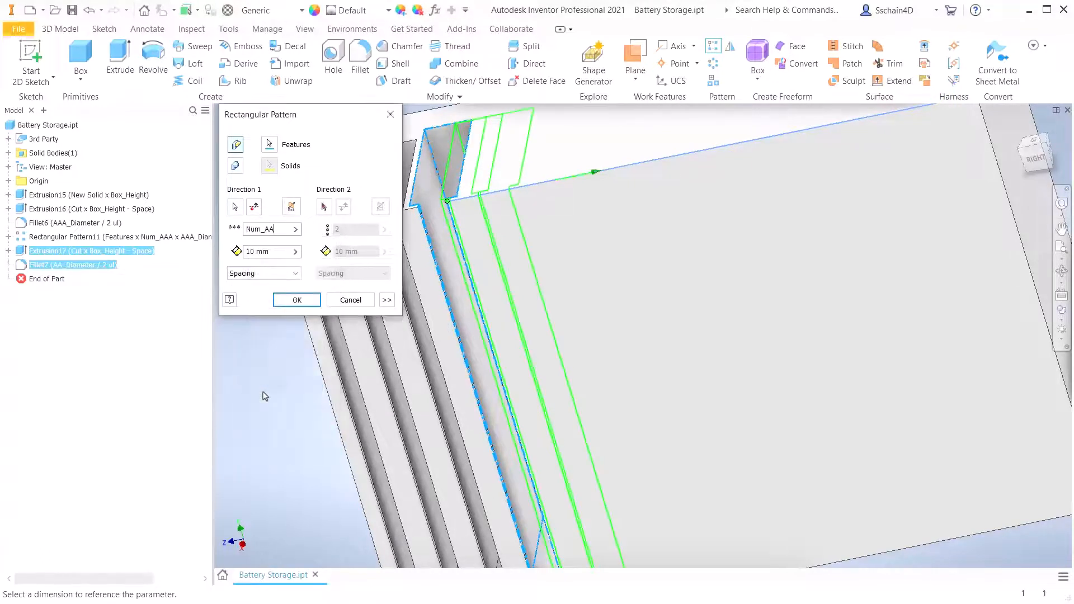
Set the pattern spacing to AA_Diameter+Gap+Space and create the AA pocket pattern
left_click(295, 251)
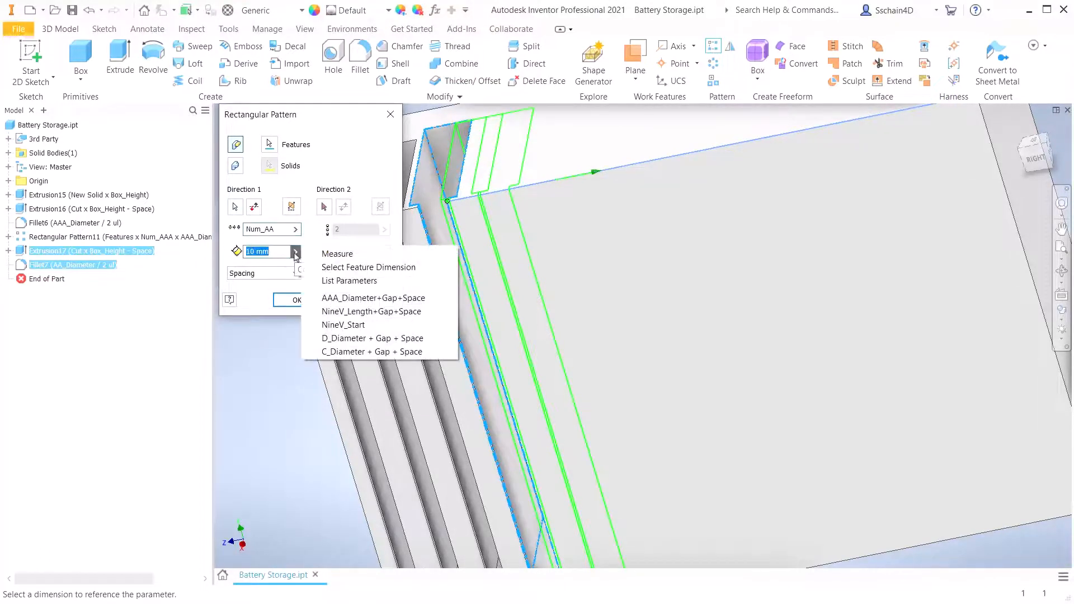
left_click(336, 279)
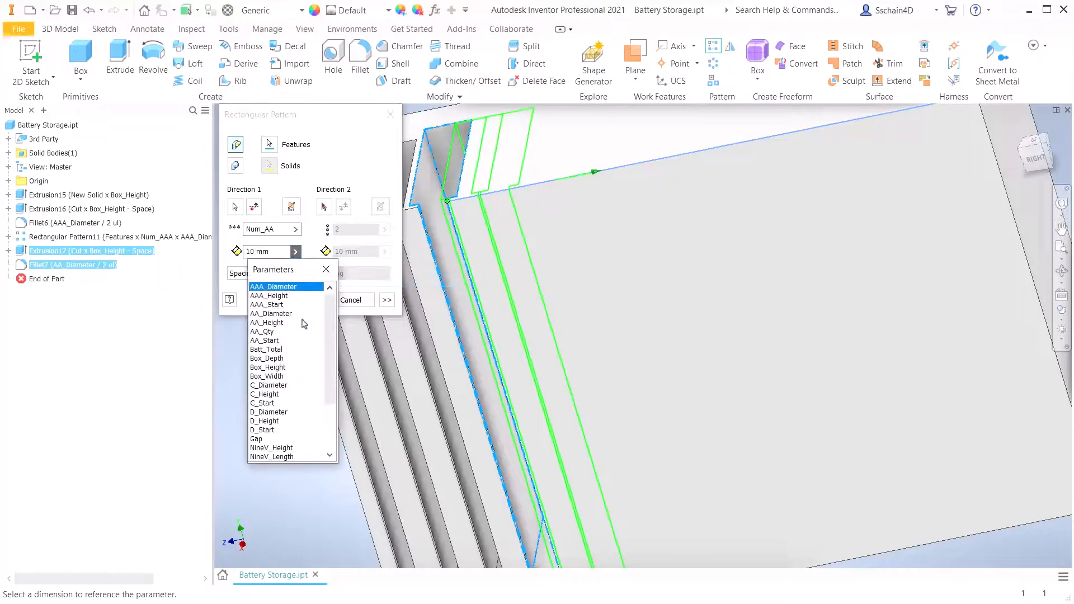
left_click(271, 313)
type("+")
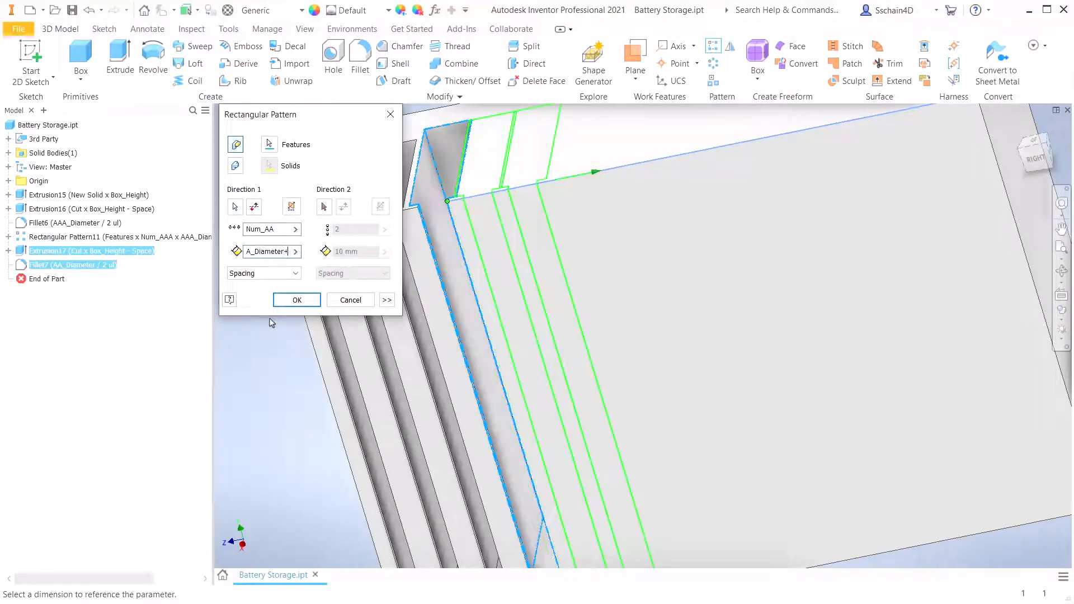
type("Gap")
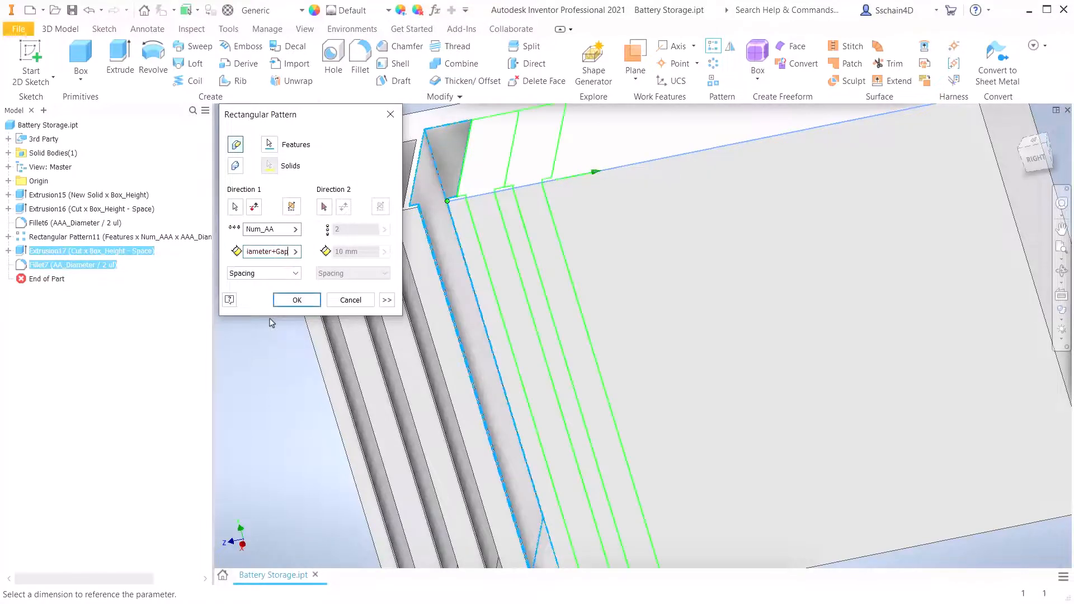
type("+Space")
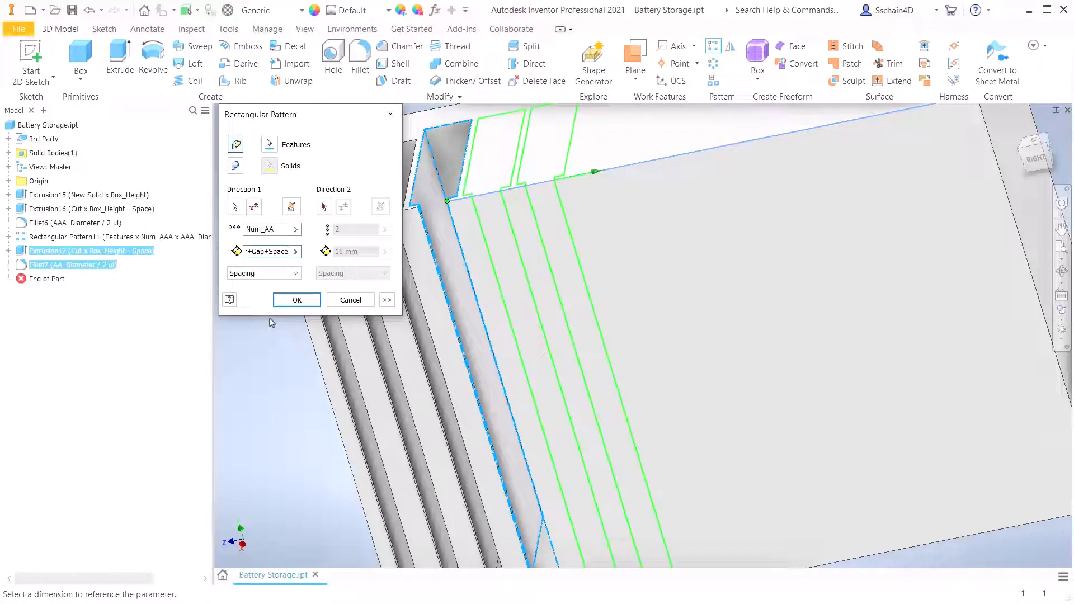
left_click(281, 303)
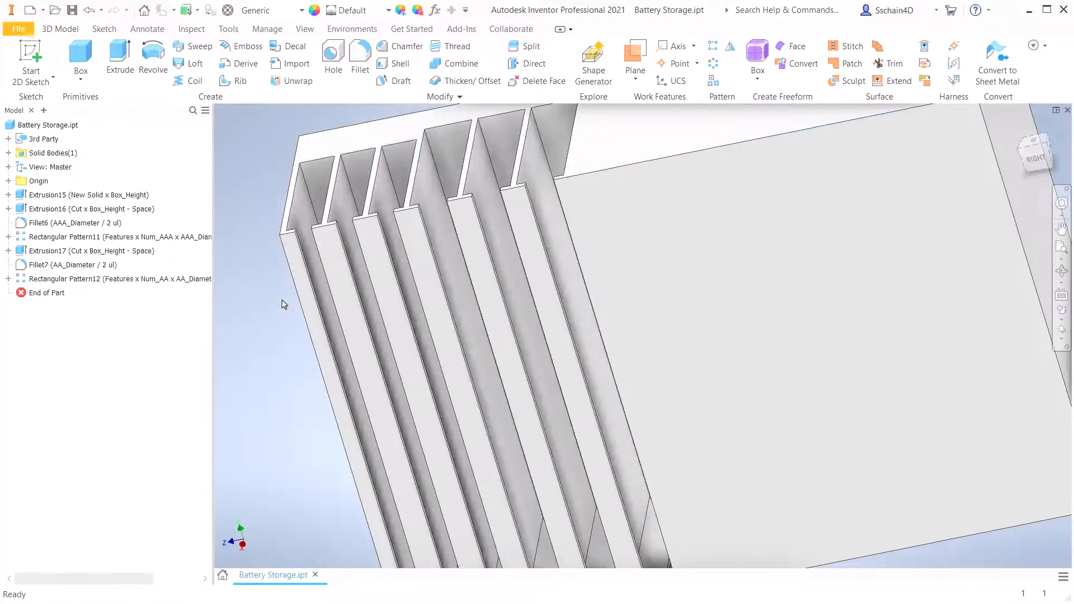
Sketch the C battery pocket and its narrower front opening beside the AA pockets on the box's top face and dimension them
scroll(283, 304, "down", 5)
middle_click_drag(315, 274, 390, 281, "shift")
middle_click_drag(355, 328, 495, 370)
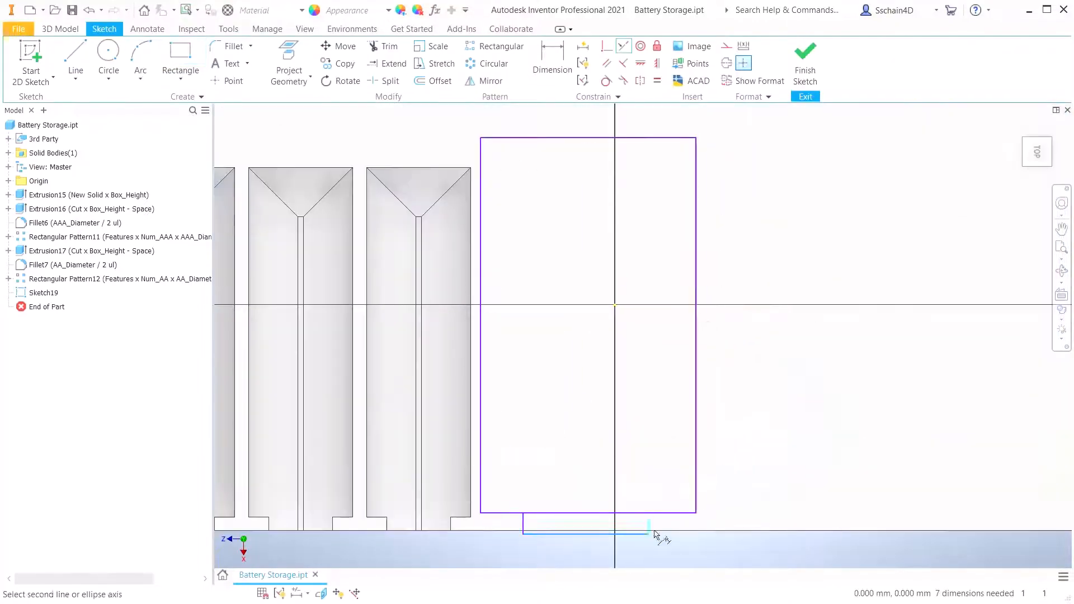
left_click(413, 335)
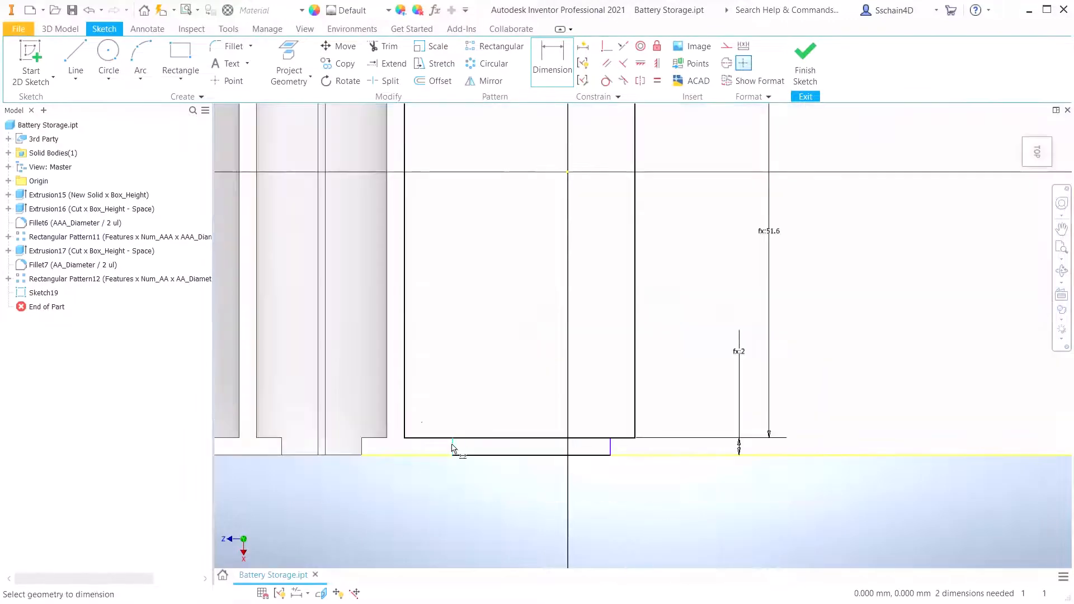
left_click(417, 475)
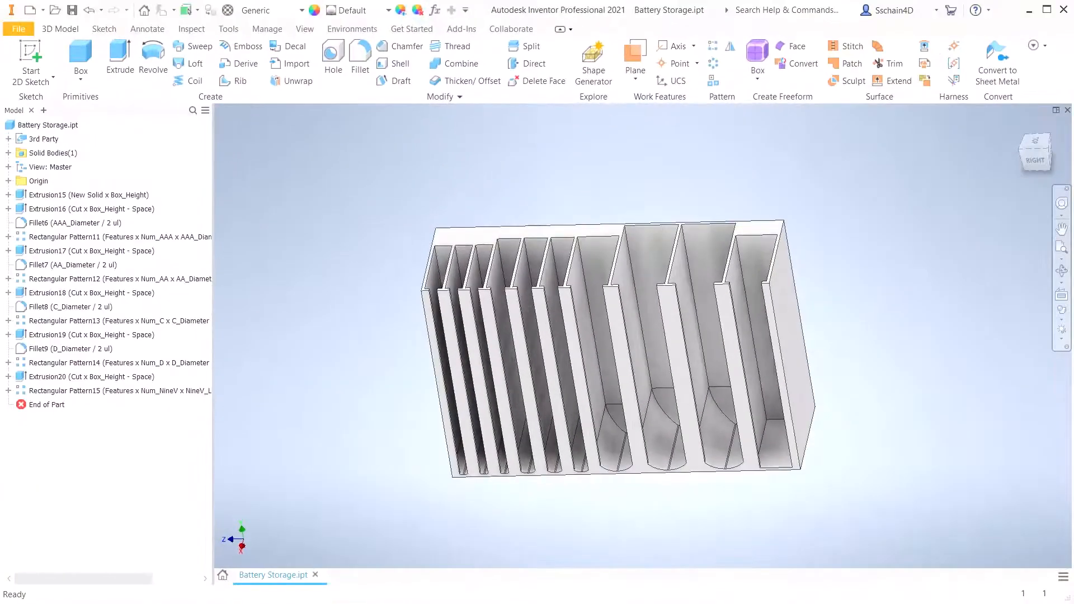
Start a sketch on the box's front face and draw five rectangles around the lower ends of the AAA, AA, C, D and 9V pockets
scroll(578, 501, "up", 5)
left_click(623, 355)
left_click(722, 326)
key("r")
left_click(264, 342)
left_click(397, 379)
left_click(401, 341)
left_click(558, 379)
left_click(569, 307)
left_click(662, 380)
left_click(671, 276)
left_click(906, 379)
left_click(911, 251)
left_click(1001, 379)
Dimension the AAA rectangle's outer side edge and bottom edge at a distance of Space from the box edges
left_click(552, 63)
left_click(264, 362)
left_click(256, 362)
left_click(237, 418)
type("Space")
key("Return")
left_click(302, 380)
left_click(301, 386)
left_click(304, 443)
left_click(244, 416)
key("Return")
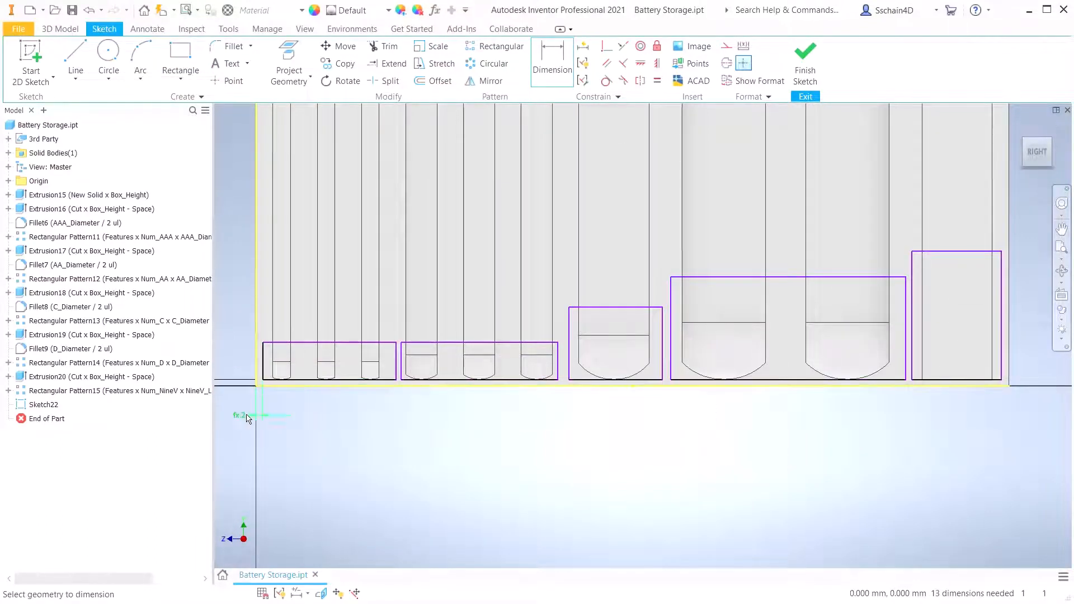
Dimension the AAA rectangle's far side edge from the box's AAA-side edge as AA_Start-Space
left_click(397, 366)
left_click(256, 367)
left_click(301, 442)
left_click(332, 496)
left_click(367, 538)
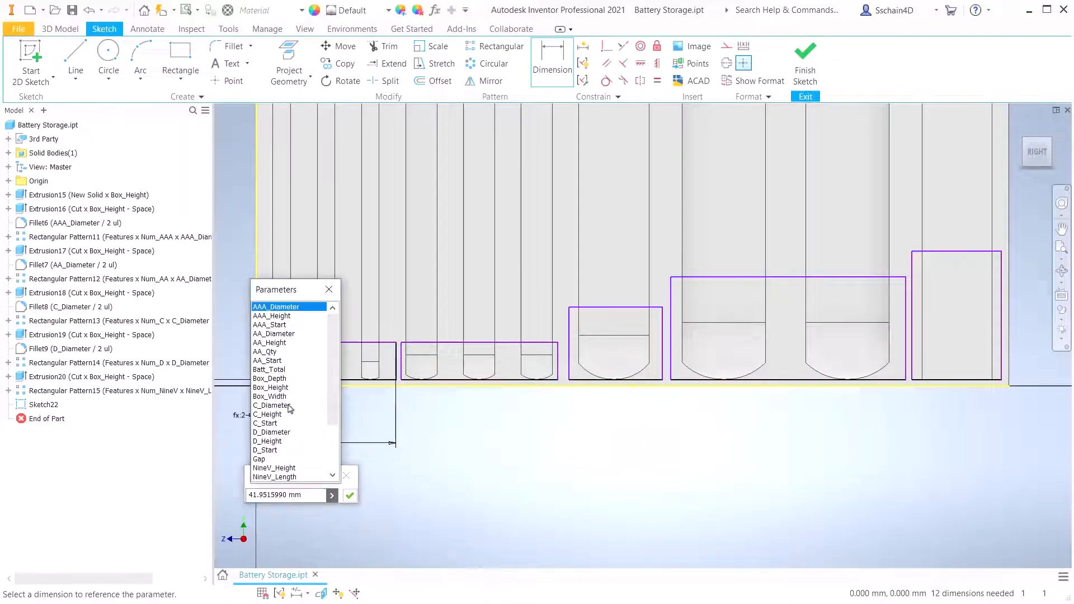
left_click(272, 360)
left_click(286, 495)
type("-Space")
key("Return")
Dimension the AA rectangle's near and far side edges from the box's AAA-side edge as AA_Start and C_Start-Space
left_click(401, 361)
left_click(349, 458)
left_click(379, 509)
left_click(425, 553)
left_click(318, 379)
key("Return")
left_click(558, 367)
left_click(256, 358)
left_click(378, 474)
left_click(409, 525)
left_click(358, 455)
type("-Space")
key("Return")
Dimension the C rectangle's near and far side edges from the box's AAA-side edge as C_Start and D_Start-Space
left_click(568, 330)
left_click(256, 356)
left_click(426, 491)
left_click(457, 540)
left_click(498, 584)
left_click(405, 472)
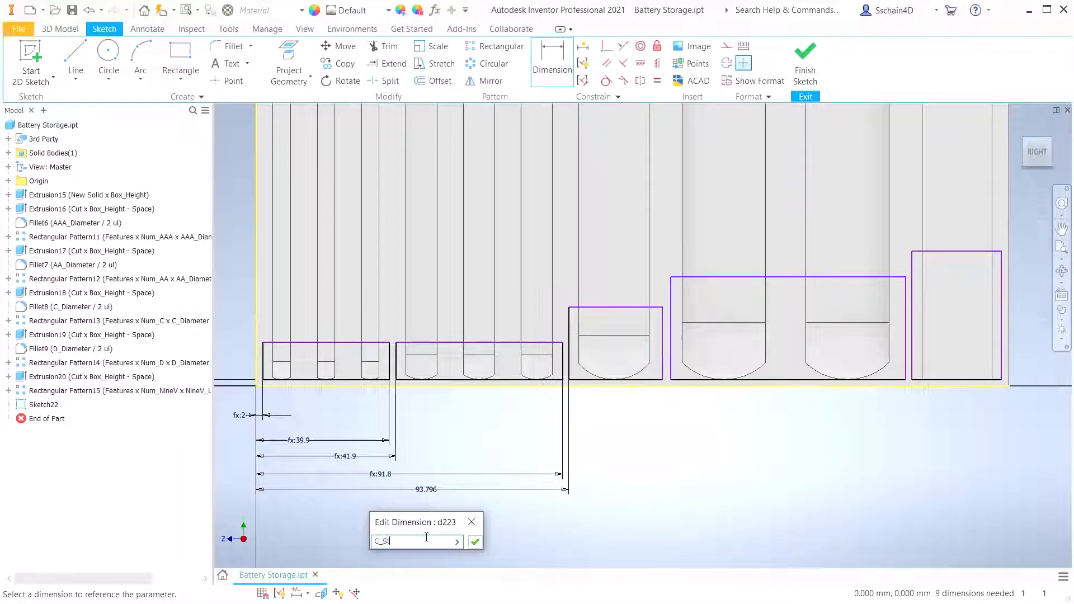
key("Return")
left_click(662, 338)
left_click(256, 357)
left_click(488, 509)
type("D_Start-")
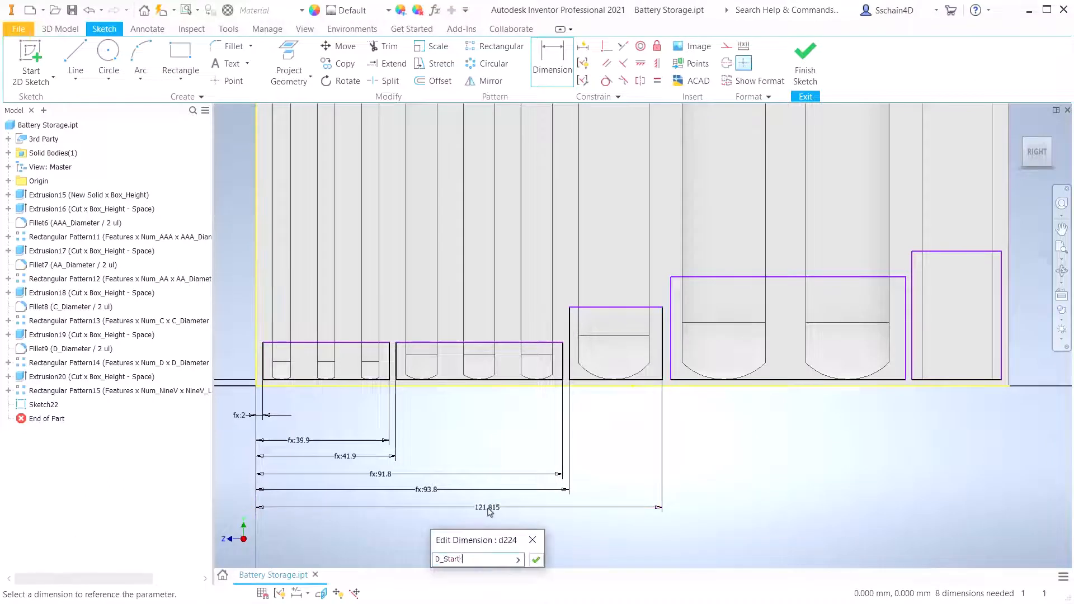
type("Space")
key("Return")
Dimension the D rectangle's near and far side edges from the box's AAA-side edge as D_Start and NineV_Start-Space
left_click(670, 301)
left_click(256, 333)
left_click(417, 521)
type("D_Start")
key("Return")
left_click(905, 329)
left_click(257, 300)
left_click(729, 528)
type("NineV_Start-Space")
key("Return")
Place the 9V rectangle's near edge at NineV_Start and its far edge at distance d219 from the box's 9V-side edge
left_click(912, 329)
left_click(256, 267)
left_click(780, 542)
type("NineV_Start")
key("Return")
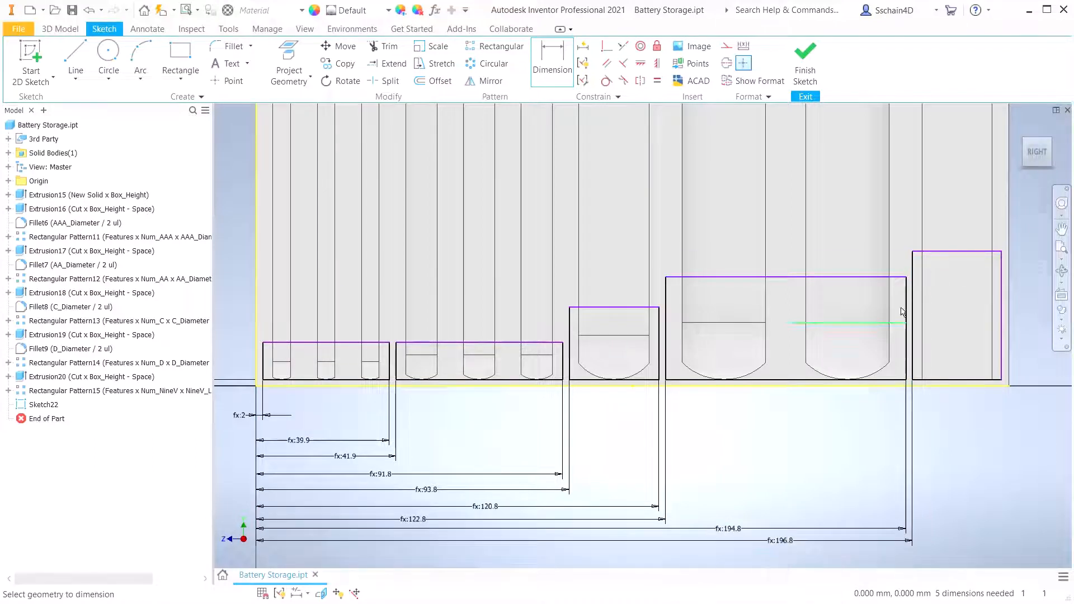
left_click(1001, 288)
left_click(1008, 291)
left_click(961, 427)
type("d219")
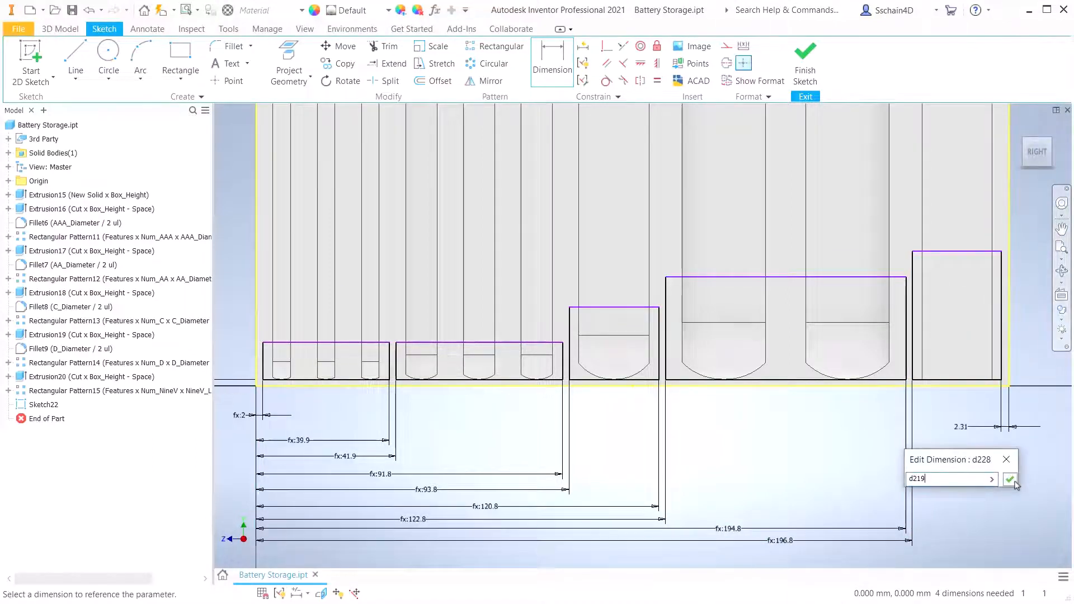
left_click(1012, 481)
Dimension the 9V rectangle's height as NineV_Width+Space
left_click(961, 380)
left_click(962, 251)
left_click(961, 318)
left_click(990, 371)
left_click(1025, 414)
scroll(939, 491, "down", 5)
left_click(938, 438)
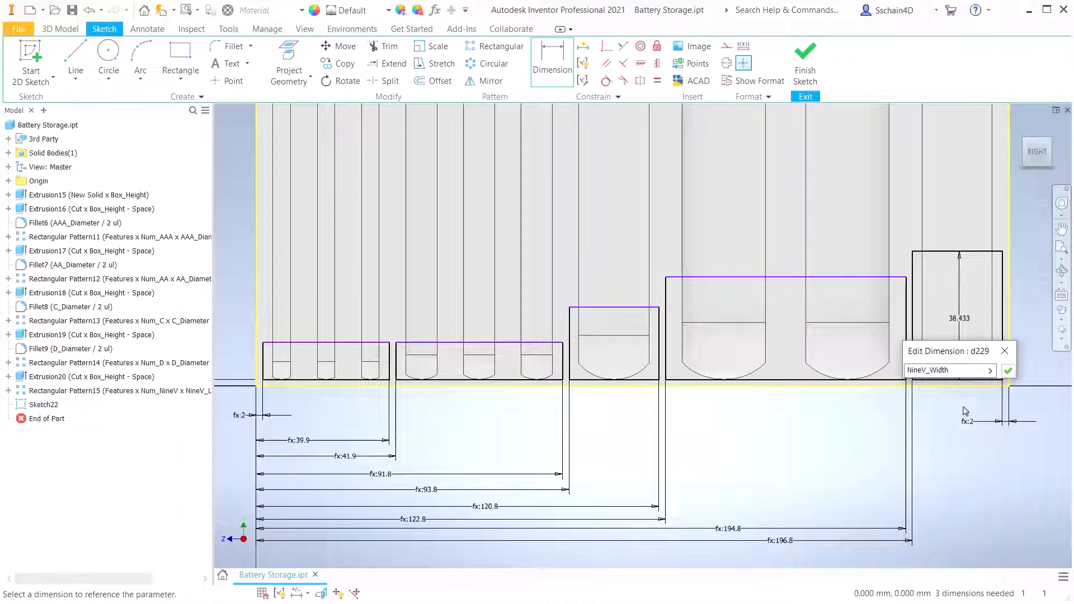
type("pace")
key("Return")
Dimension the D rectangle's height with a D_Diameter expression giving 36.2 mm
left_click(842, 277)
left_click(842, 380)
left_click(841, 303)
left_click(872, 355)
left_click(906, 398)
left_click(813, 516)
key("Return")
Dimension the C rectangle's height with a C_Diameter expression giving 28.2 mm
left_click(614, 307)
left_click(614, 380)
left_click(614, 327)
left_click(644, 379)
left_click(677, 420)
left_click(579, 522)
key("Return")
Dimension the AA rectangle's height with an AA_Diameter expression giving 16.5 mm
left_click(480, 342)
left_click(479, 380)
left_click(474, 315)
left_click(504, 366)
left_click(538, 408)
left_click(459, 429)
key("Return")
key("Escape")
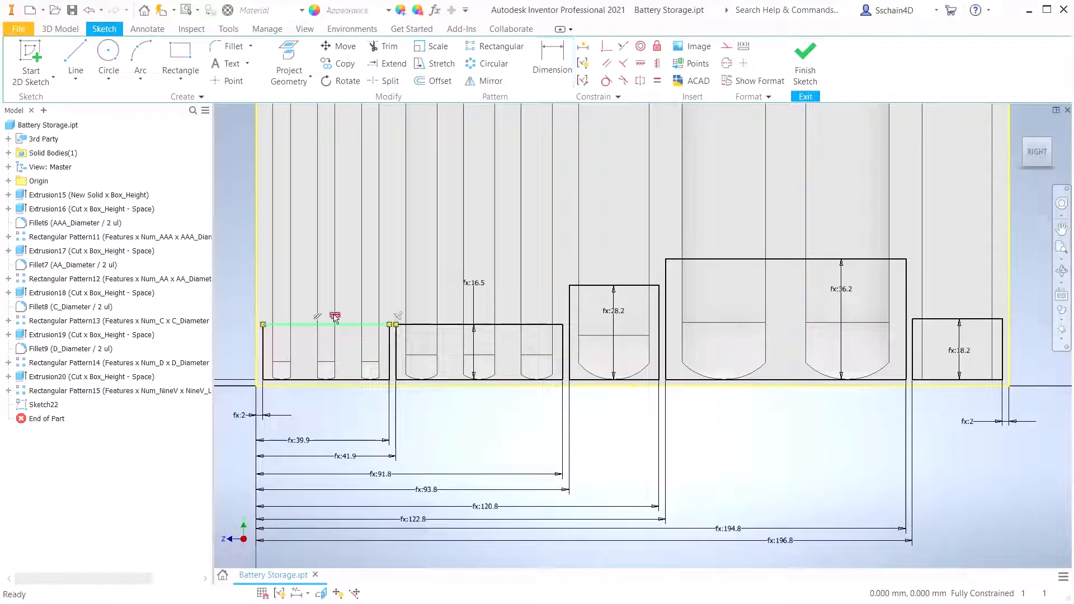
Delete the constraint aligning the top edges of the AAA and AA rectangles, and lower the AAA rectangle's top edge
left_click(454, 324)
left_click(398, 316)
key("Delete")
left_click_drag(343, 324, 342, 346)
Dimension the AAA rectangle's height as AAA_Diameter+2
key("d")
left_click(342, 345)
left_click(345, 380)
left_click(346, 413)
left_click(376, 459)
left_click(410, 500)
left_click(331, 496)
type("+2")
key("Return")
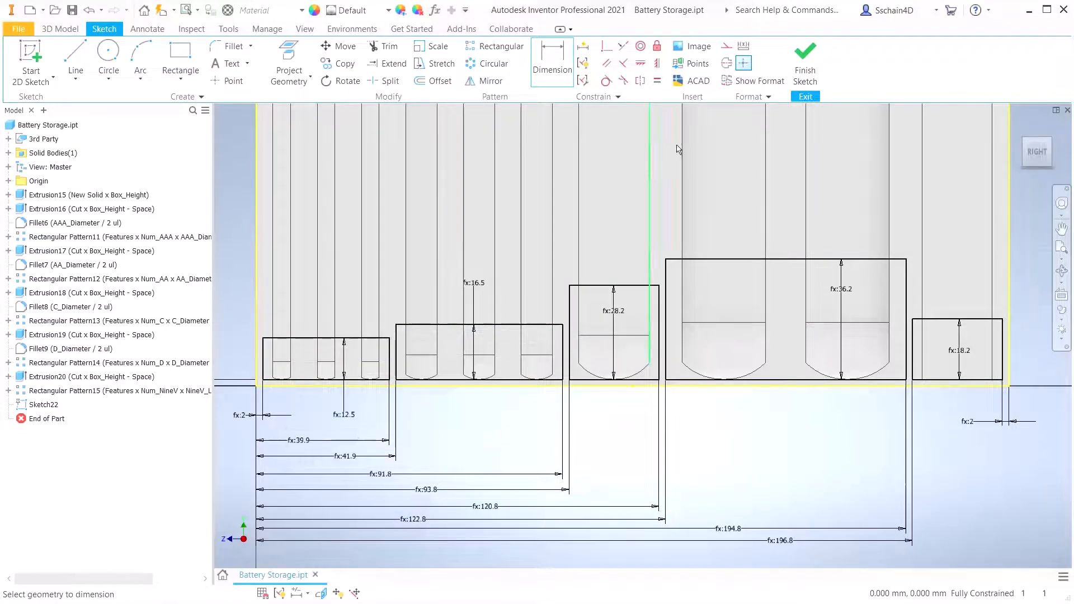
Finish the sketch and extrude the five rectangles as a cut into the box to a depth of Space
middle_click_drag(487, 261, 498, 299, "shift")
left_click(805, 62)
key("e")
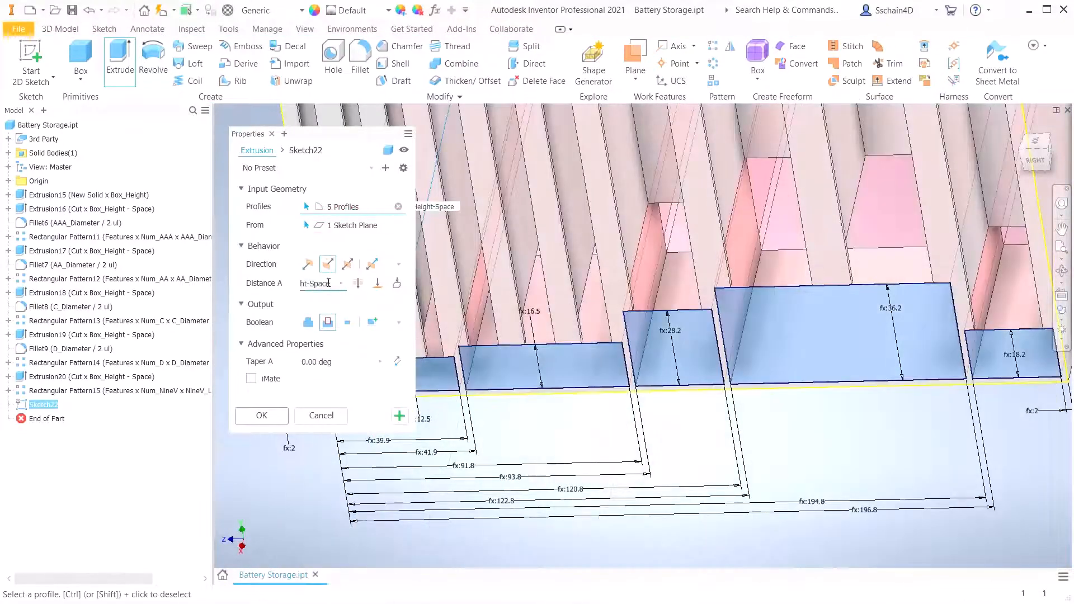
left_click(262, 414)
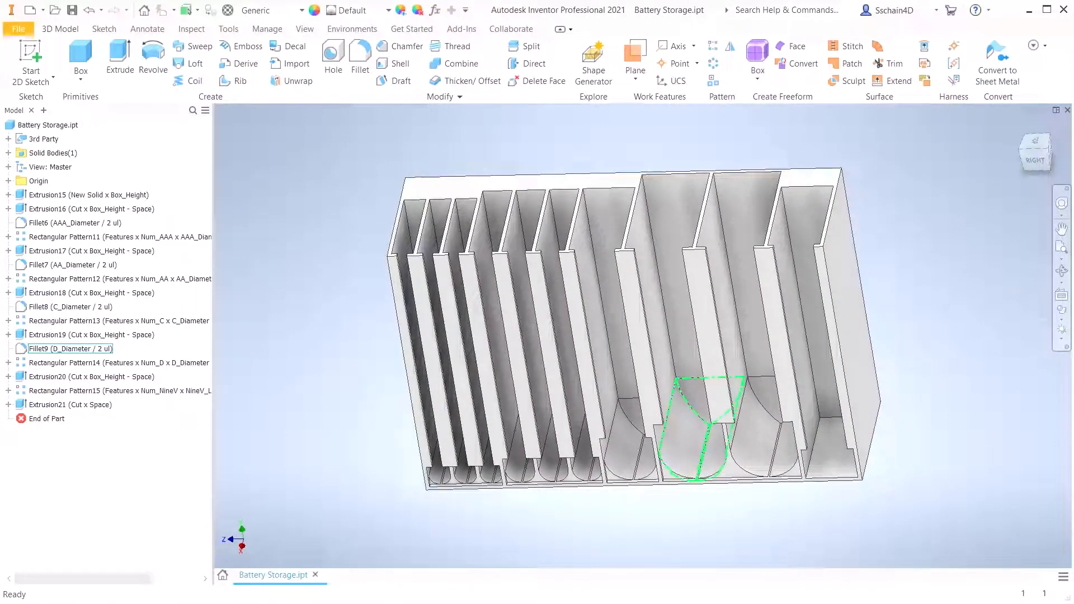
Switch to the Excel workbook, set Num_AA to 4, and update the Inventor part with the saved change
key("alt+Tab")
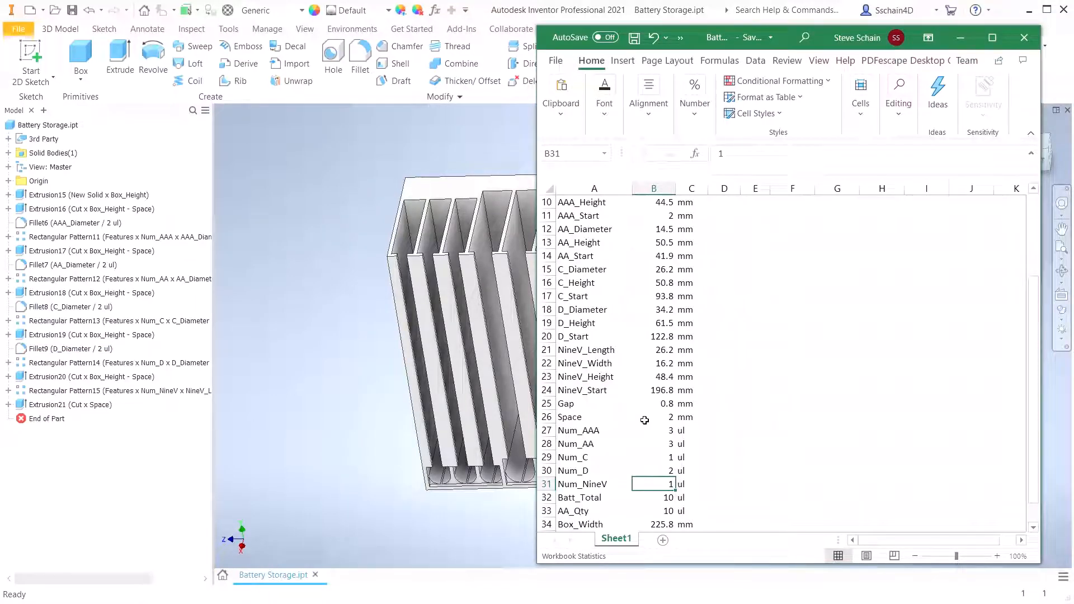
left_click(645, 445)
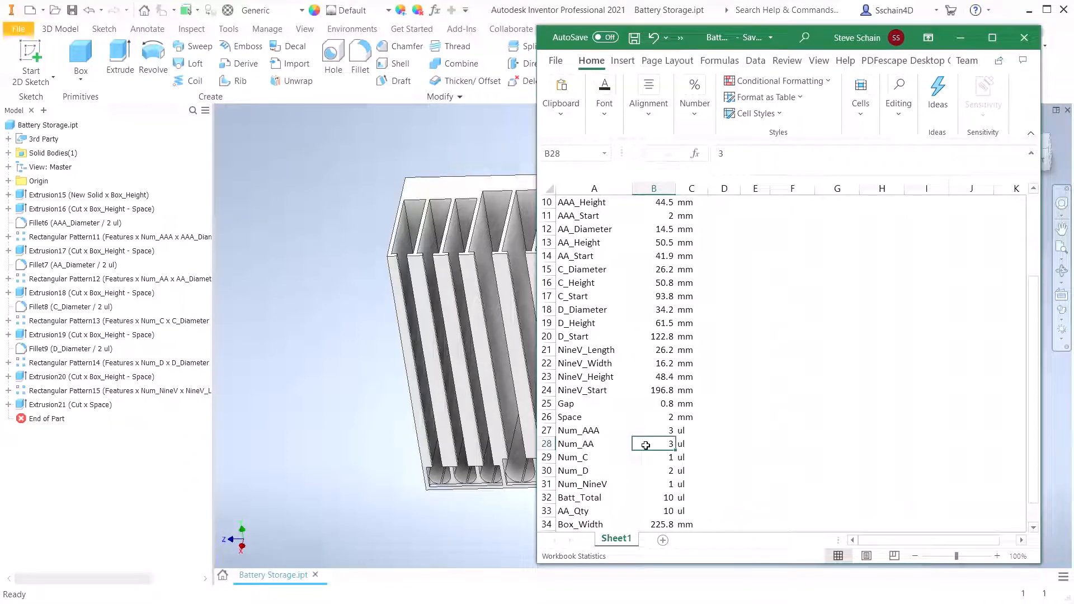
type("4")
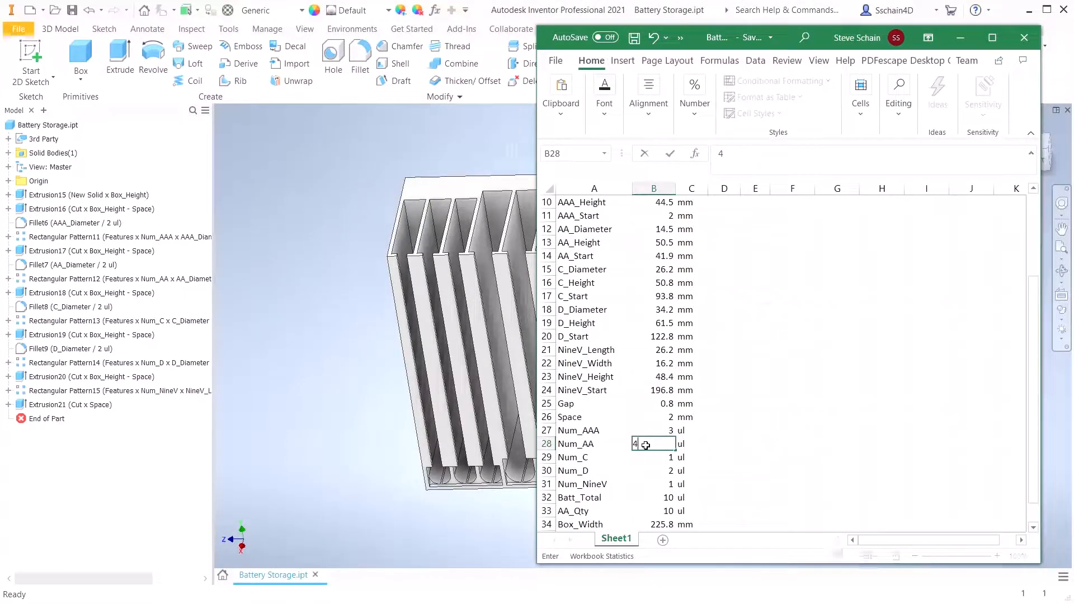
key("Return")
left_click(634, 38)
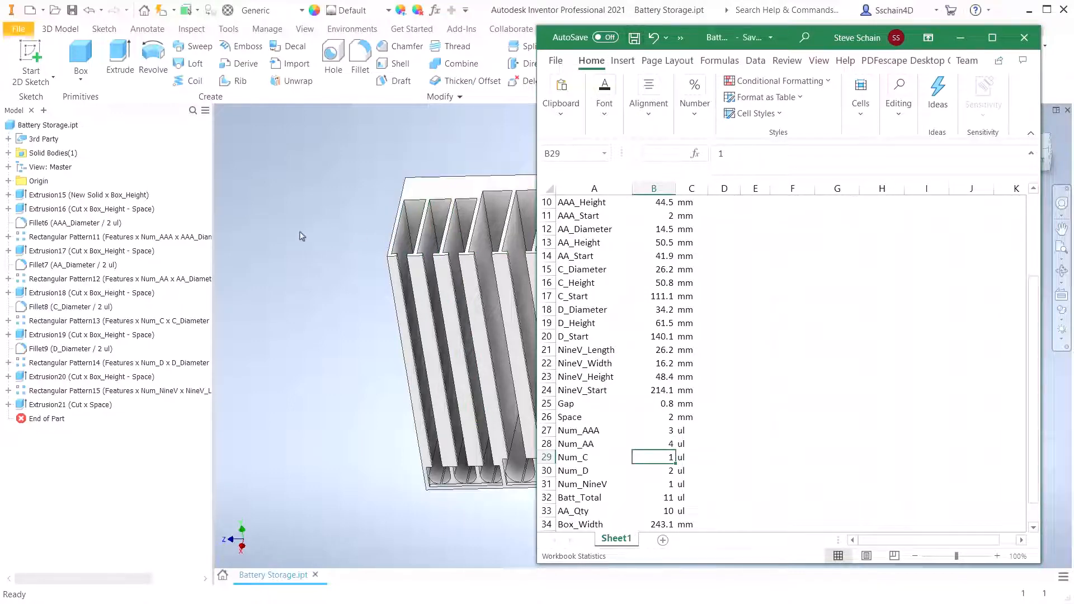
left_click(302, 235)
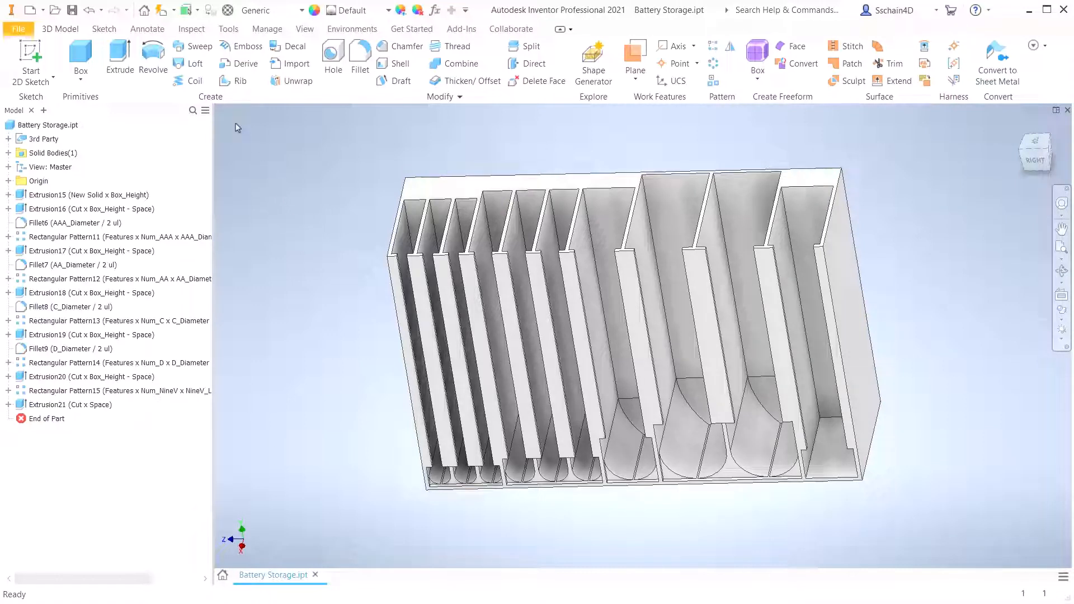
left_click(162, 12)
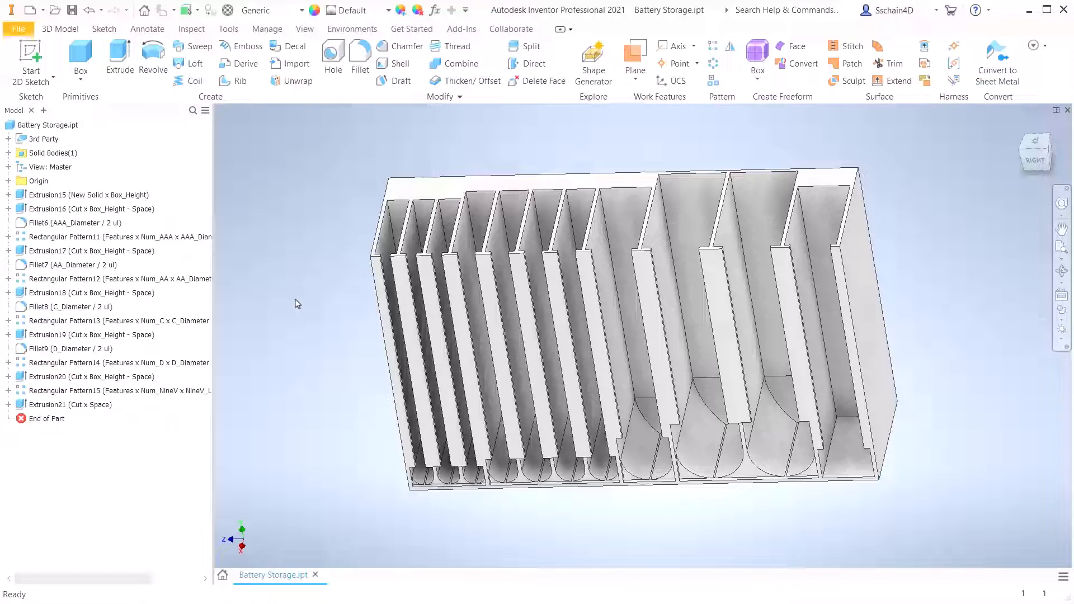
left_click(151, 321)
In the Excel workbook, set Num_AA to 3 and Num_C to 2, and update the Inventor part with the saved changes
key("alt+Tab")
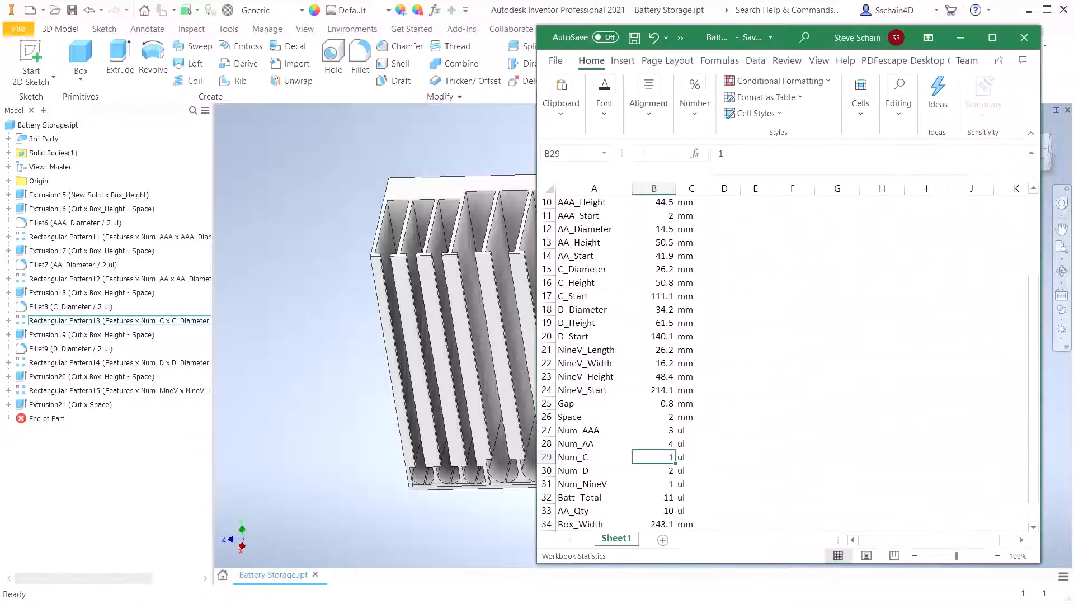
left_click(647, 445)
type("3")
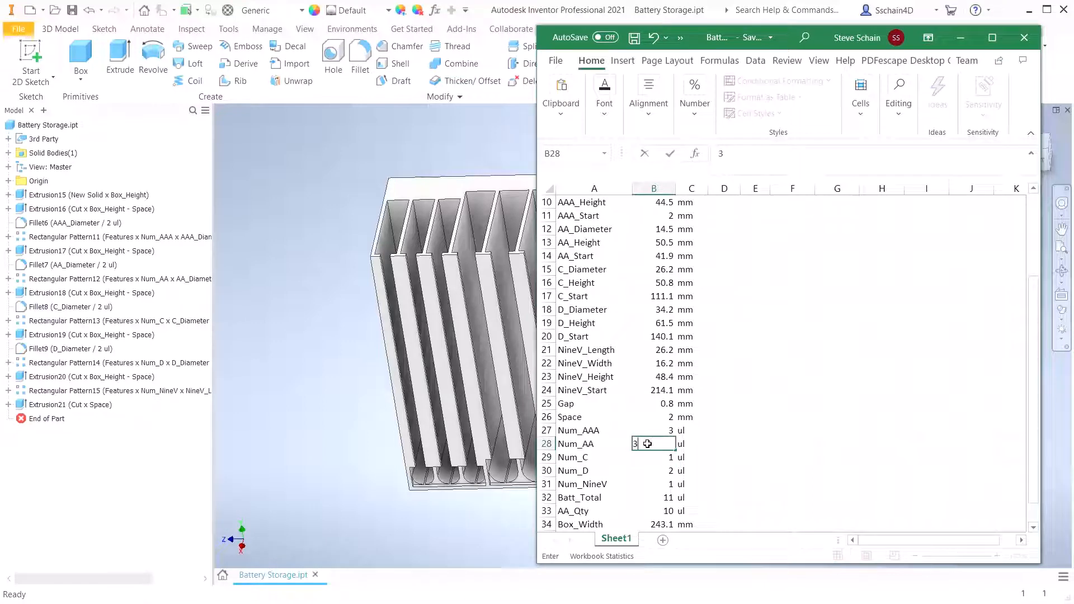
left_click(653, 457)
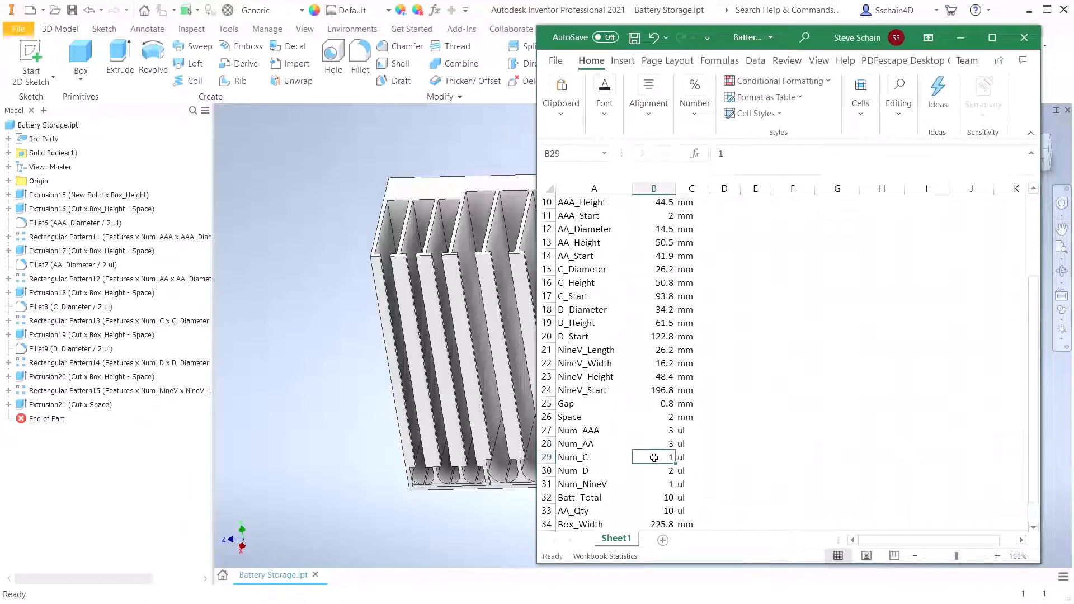
type("2")
key("Return")
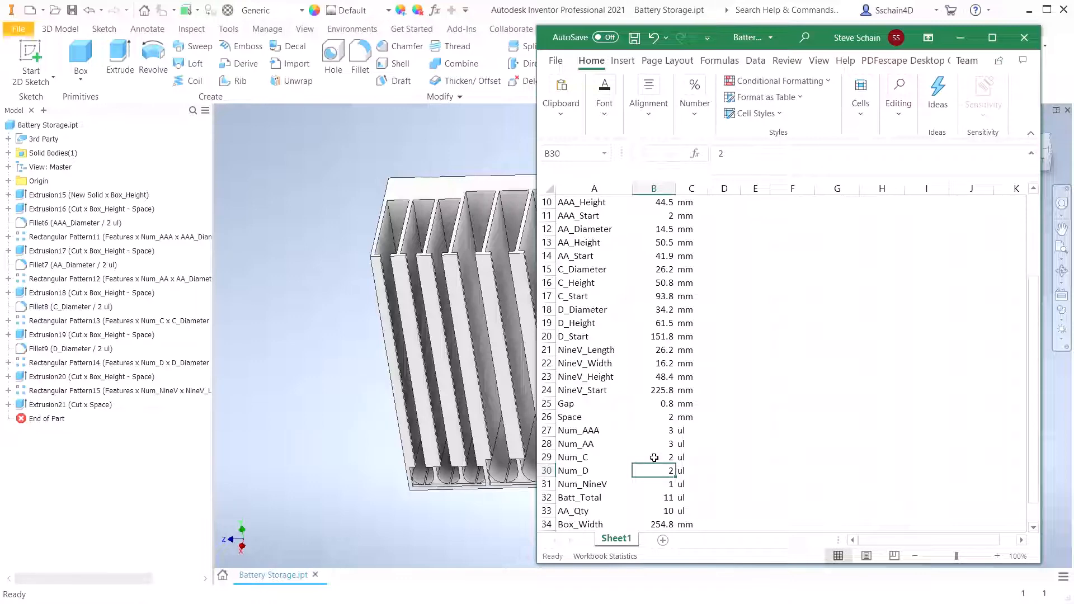
left_click(633, 37)
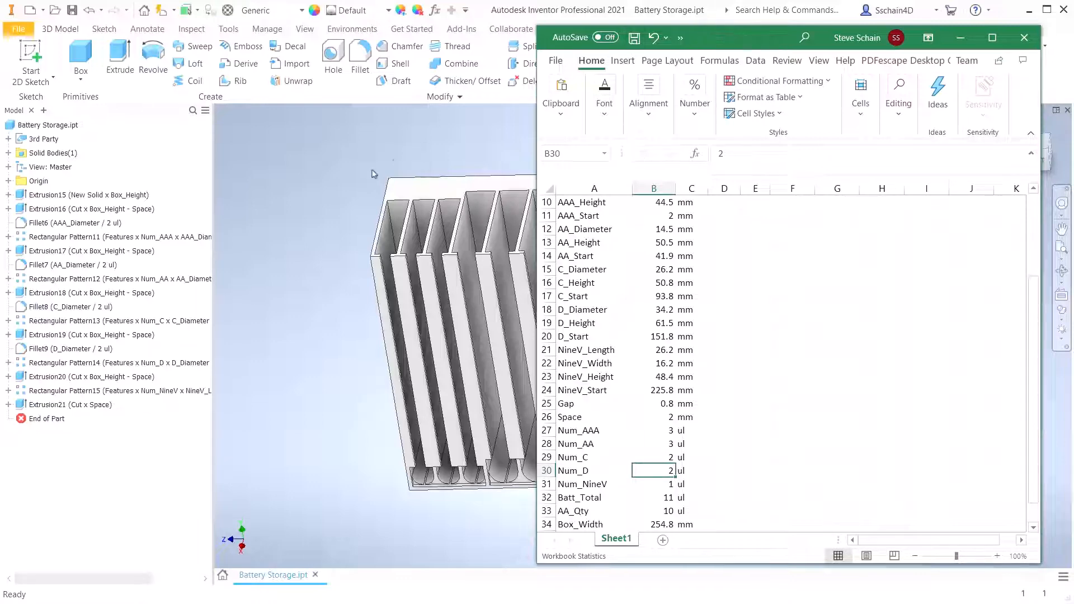
left_click(283, 218)
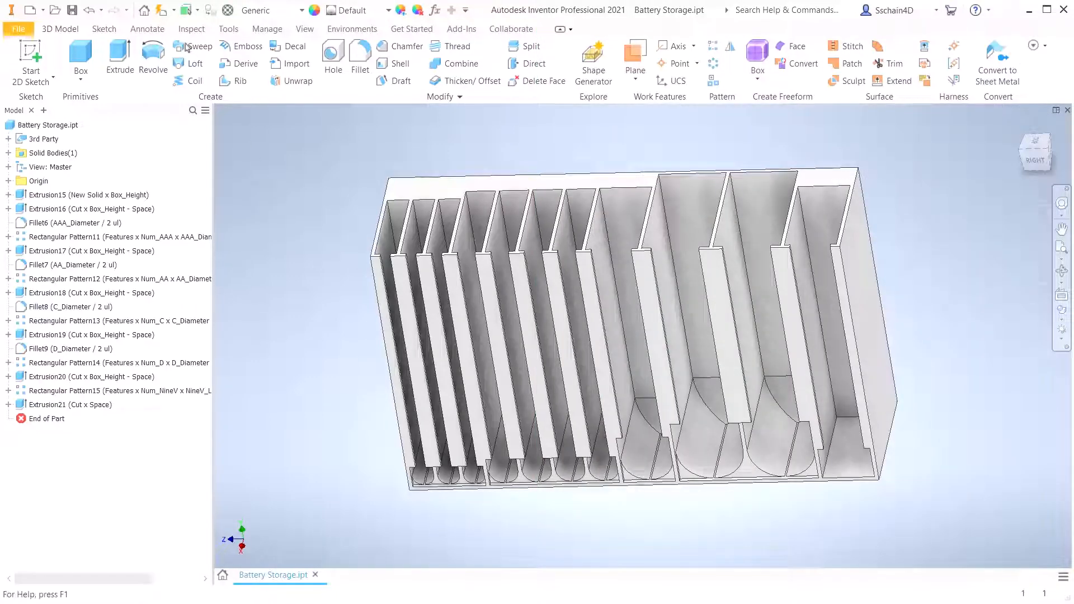
left_click(158, 14)
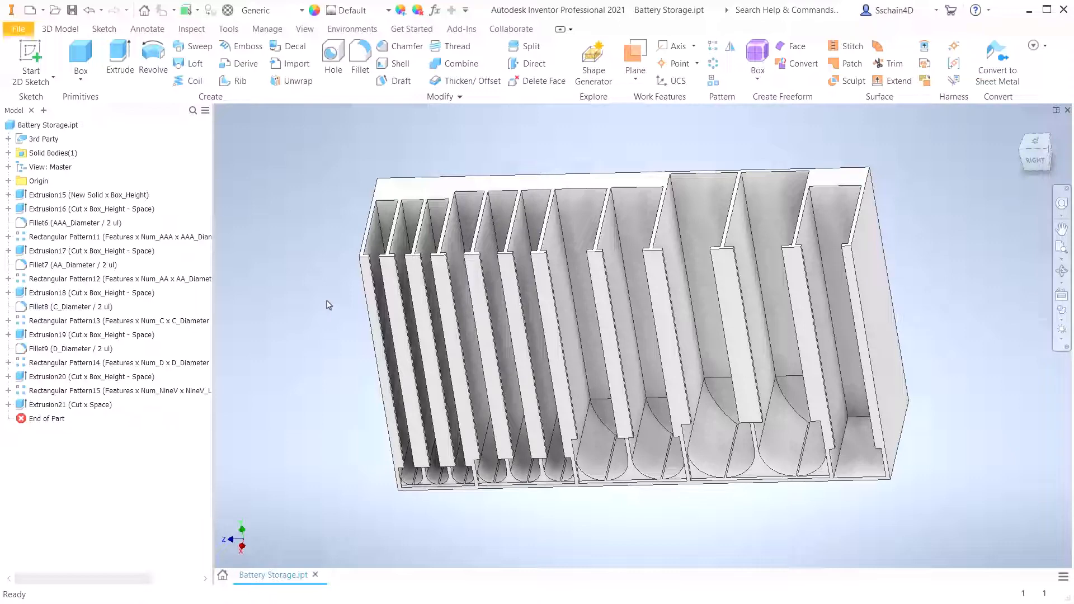
In the Excel workbook, set Num_C back to 1 and update the Inventor part with the saved change
key("alt+Tab")
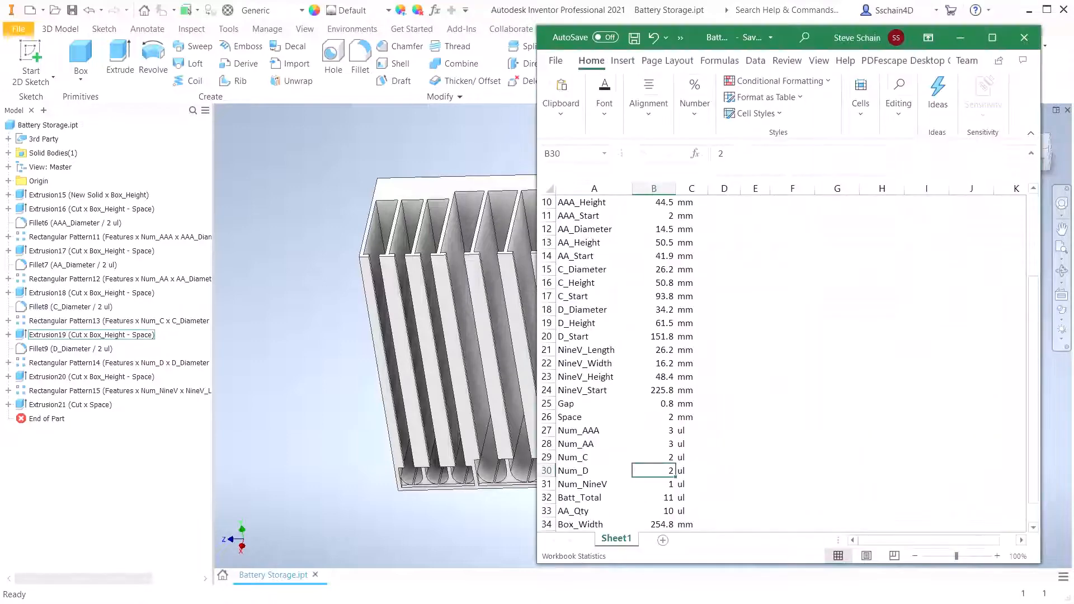
left_click(657, 460)
type("1")
key("Return")
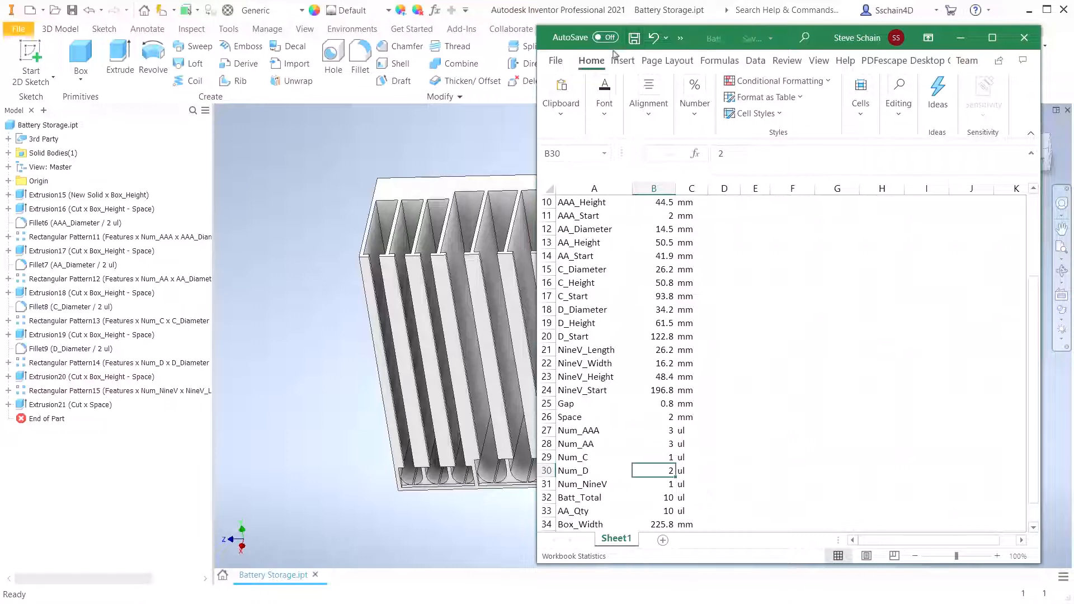
left_click(160, 10)
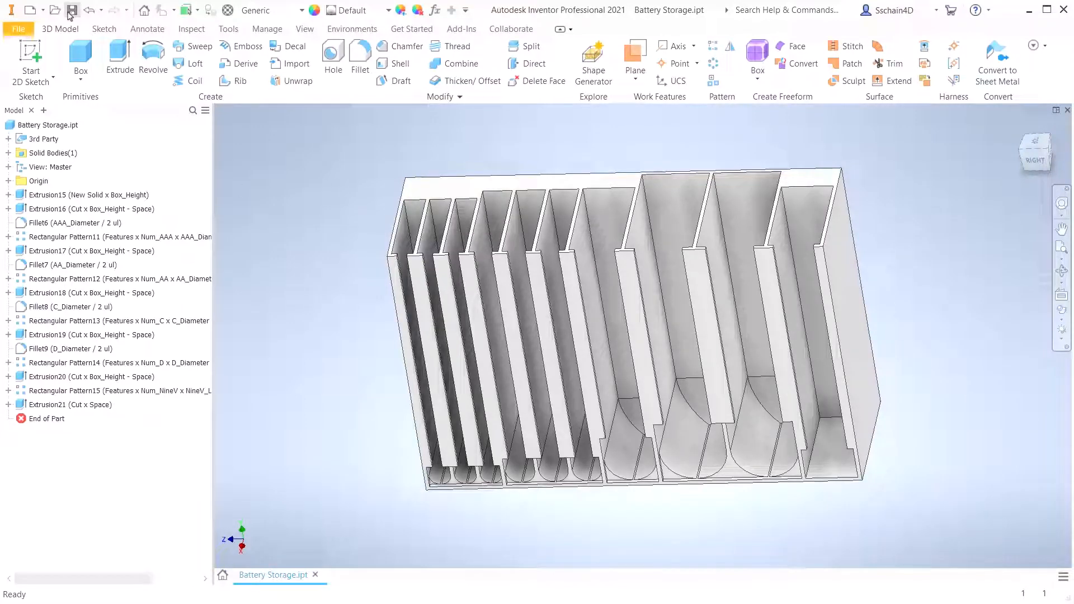
Start exporting the battery box part as an STL file
left_click(24, 32)
mouse_move(56, 210)
left_click(171, 215)
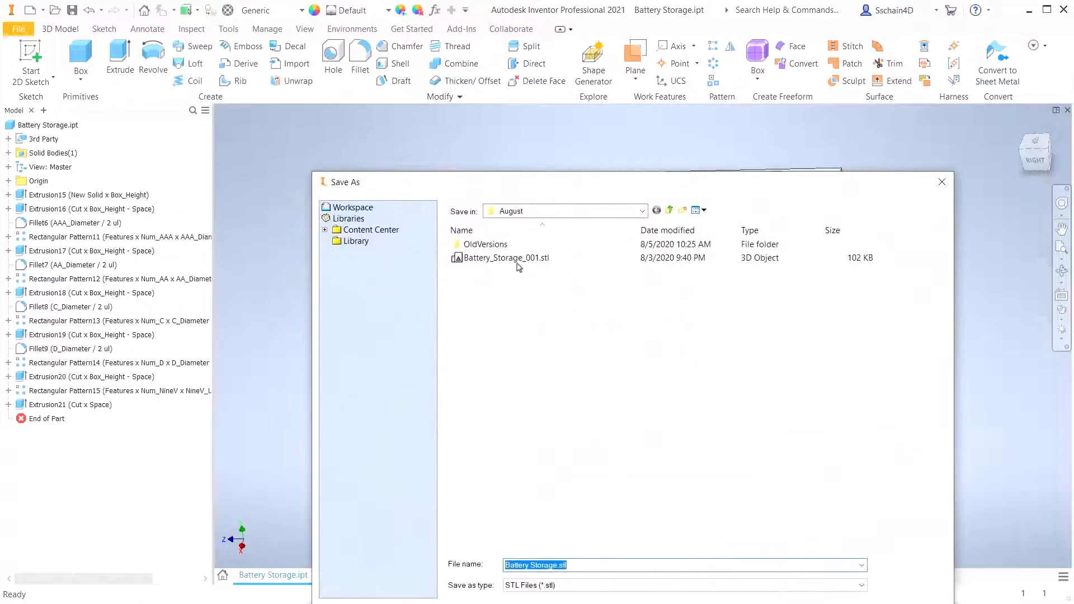